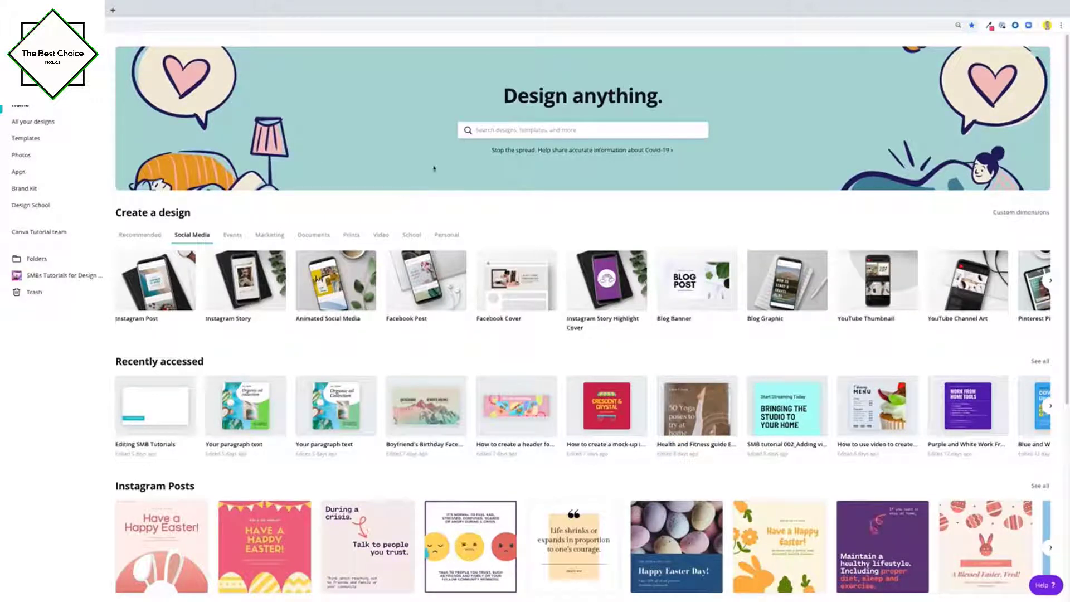
Search the design types for "facebook" and create a blank Facebook Post design.
left_click(544, 131)
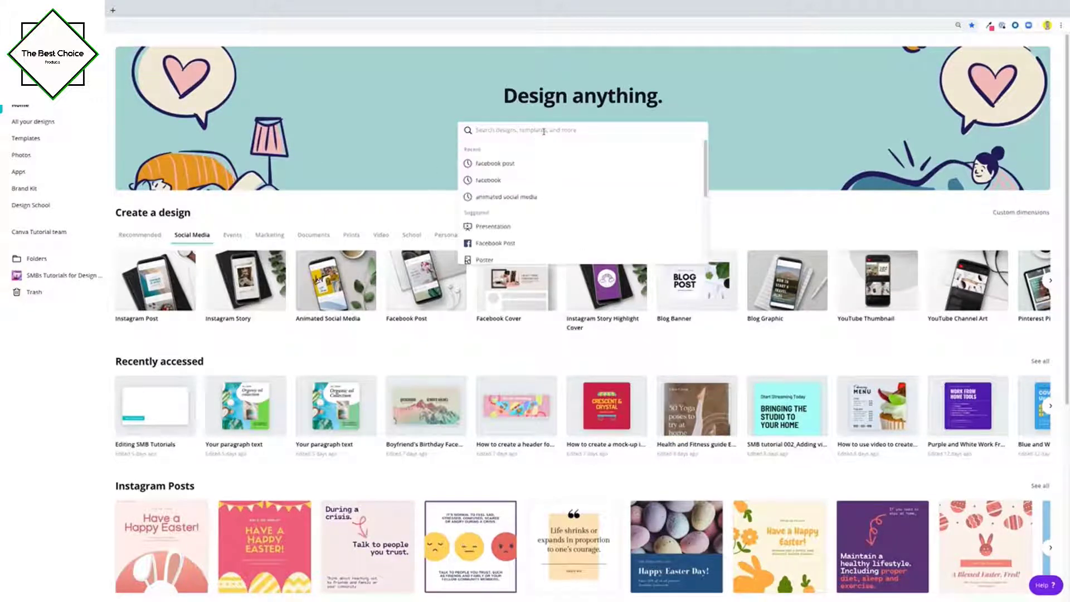
type("facebook")
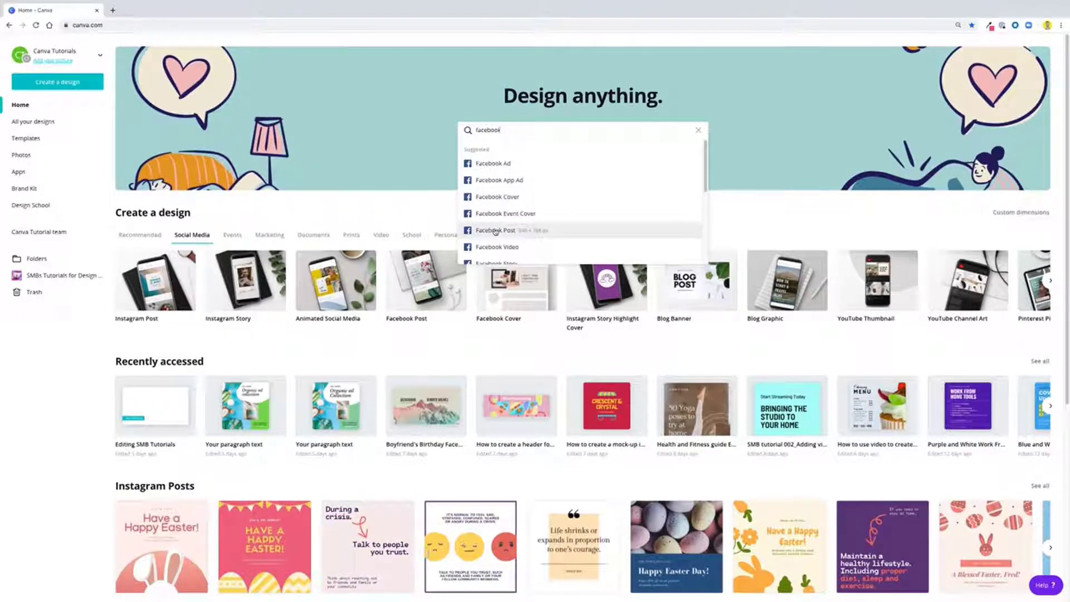
left_click(504, 234)
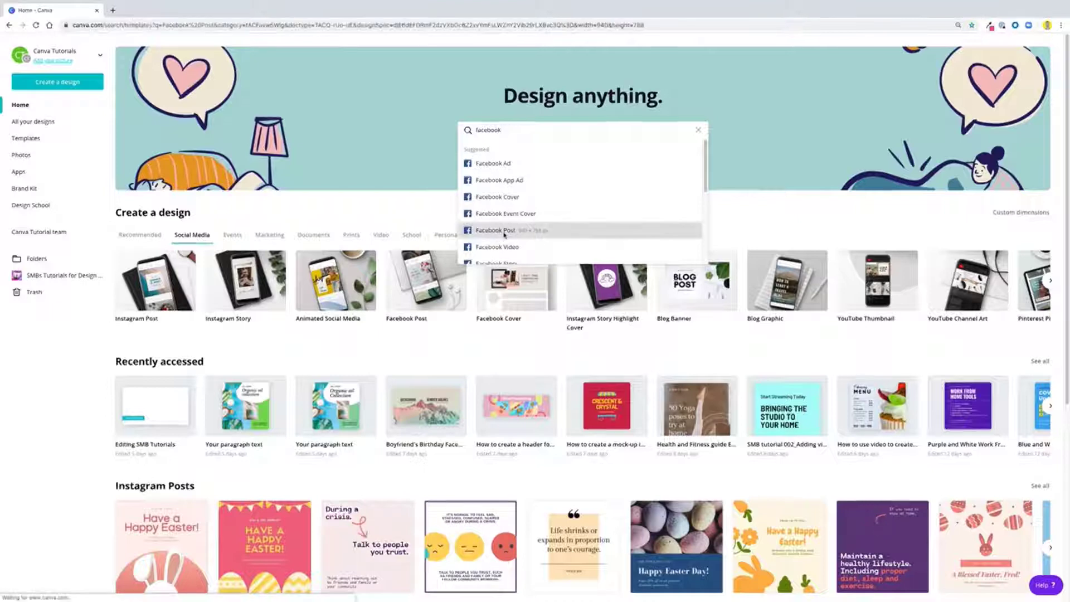
left_click(219, 198)
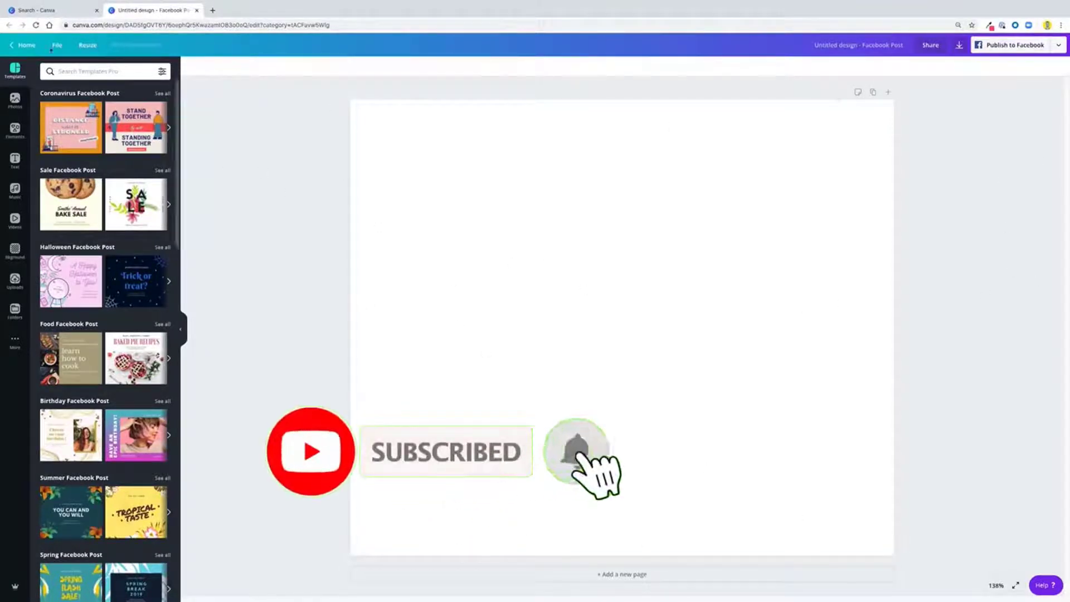
Fill the blank page with the single-image grid from the elements library.
left_click(15, 130)
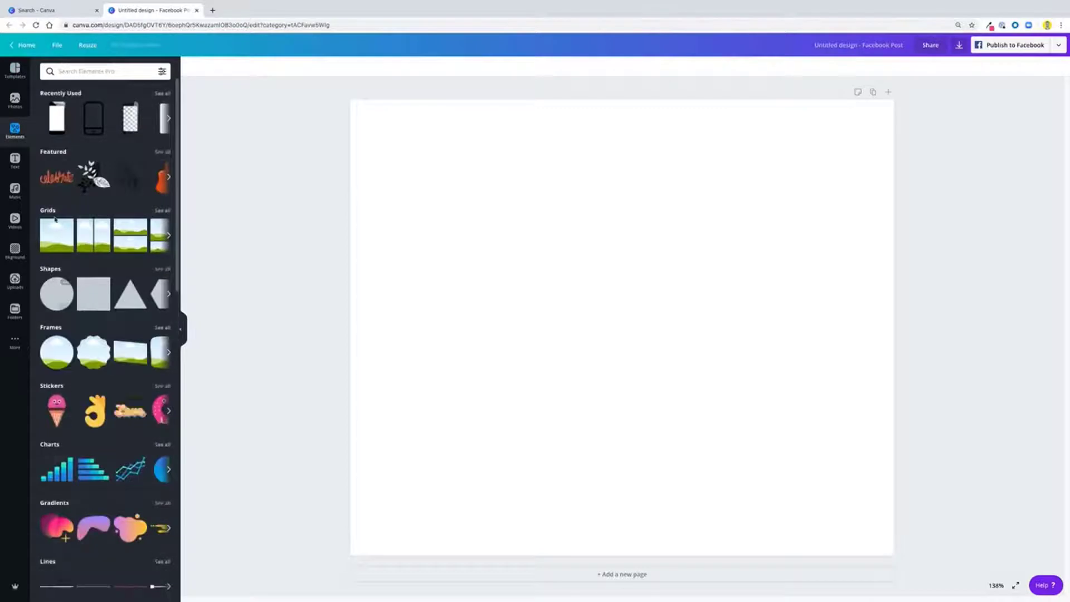
left_click(62, 241)
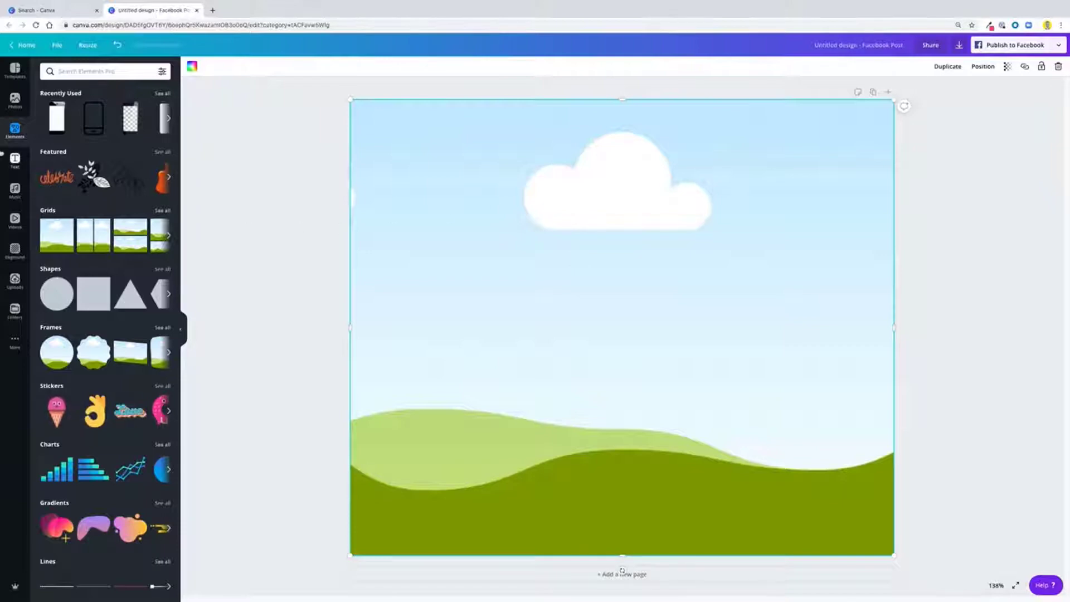
scroll(109, 379, "down", 1)
scroll(109, 379, "down", 3)
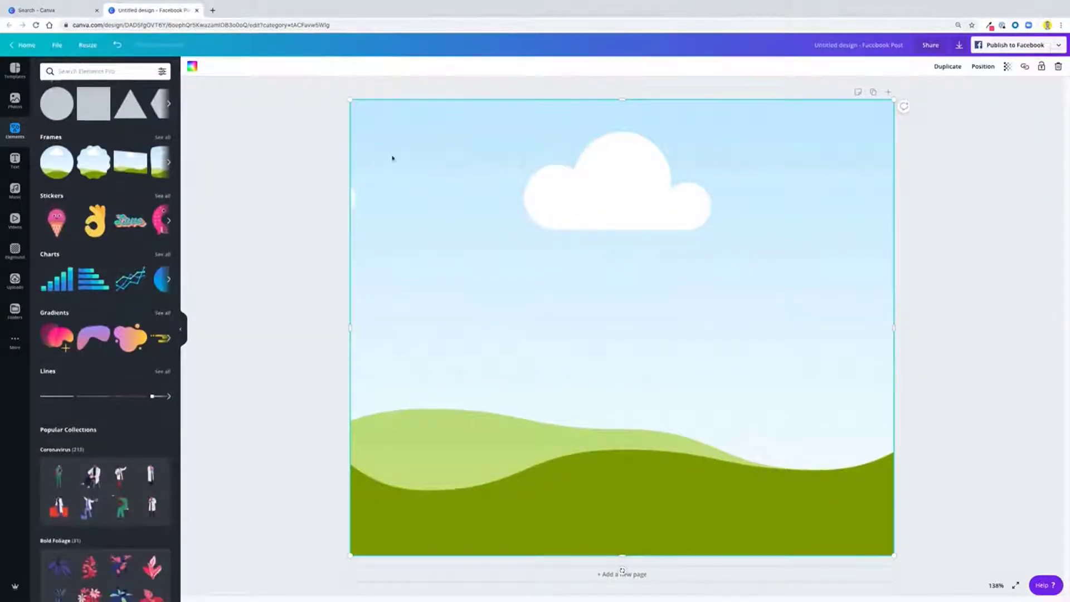
Browse the photo library and search the stock videos for "sauce".
left_click(15, 100)
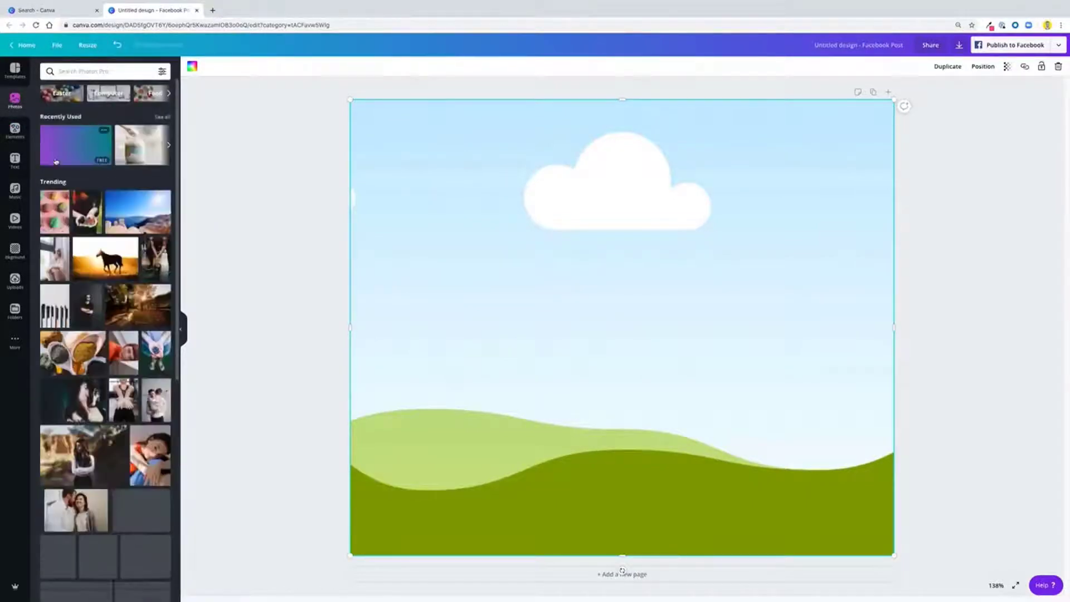
left_click_drag(134, 212, 64, 188)
left_click(15, 218)
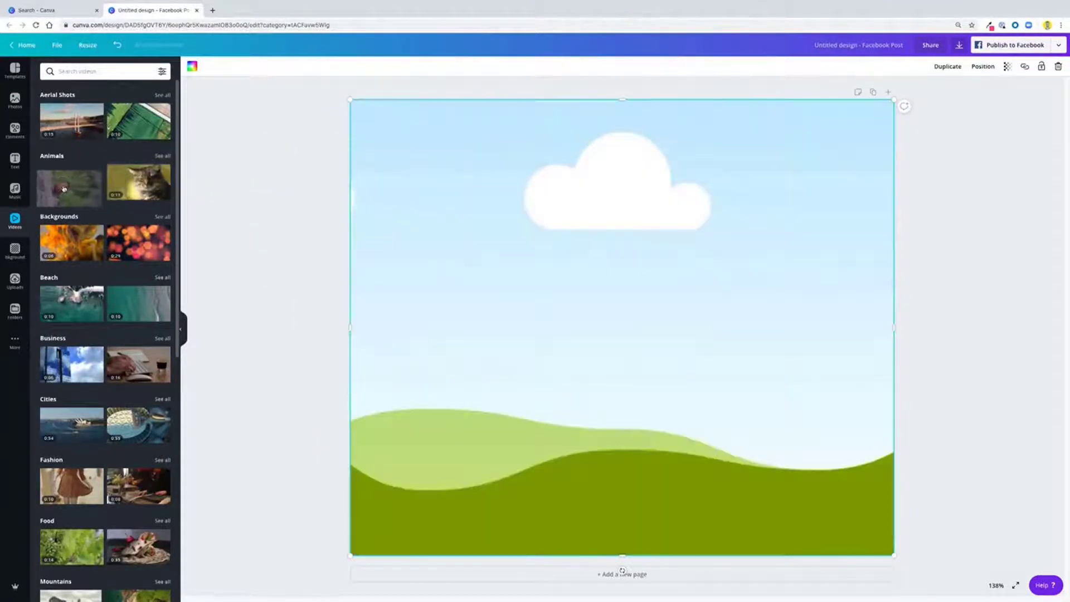
left_click_drag(117, 72, 117, 71)
left_click(116, 68)
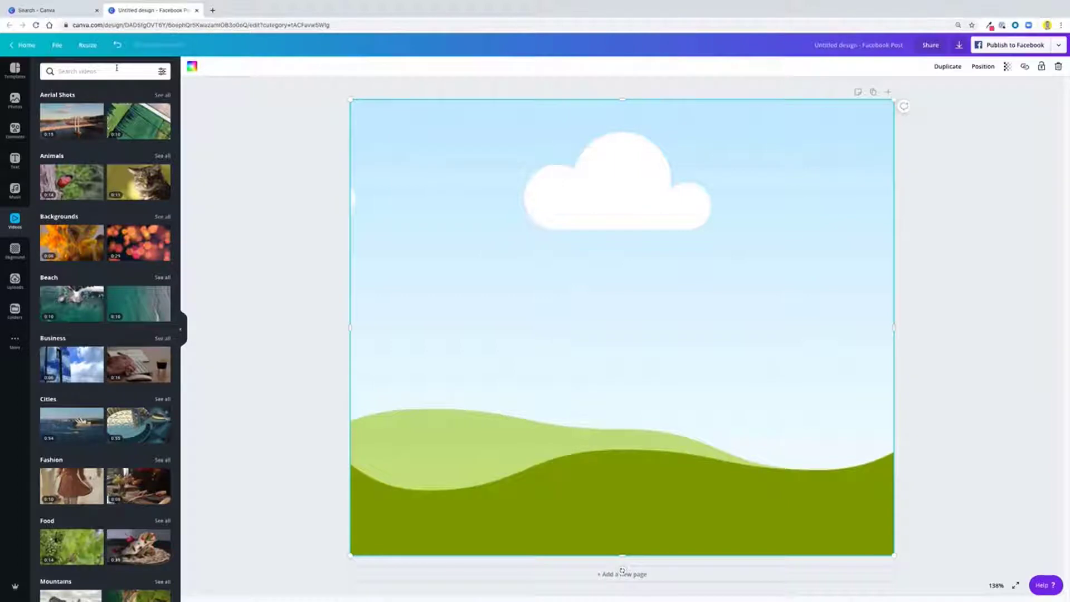
type("sauce")
key("Return")
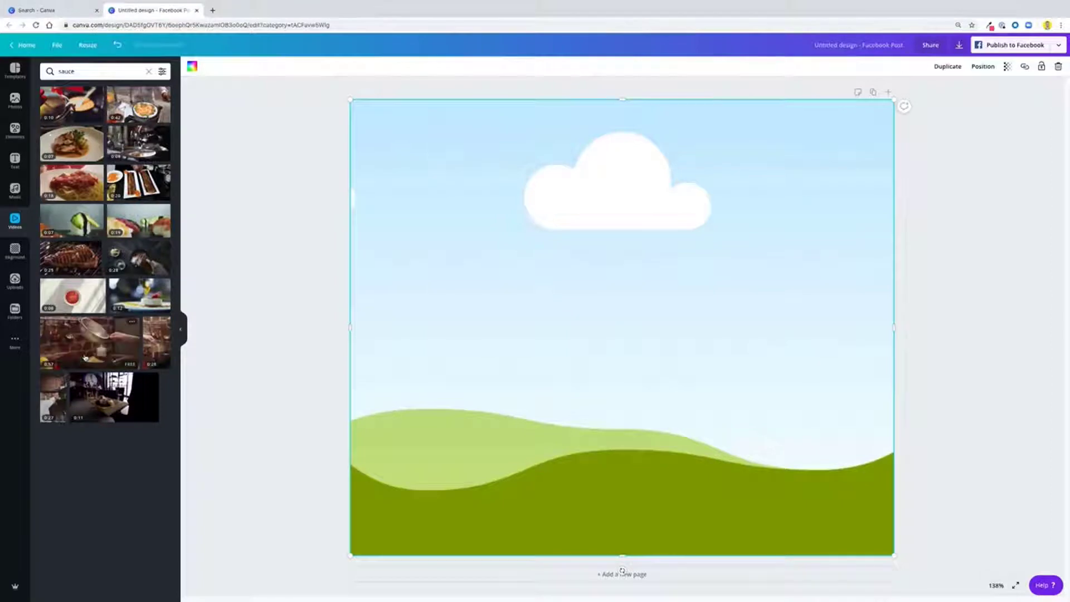
Search the stock videos for "savory sauce" and place the 0:14 red pepper clip in the page grid.
double_click(61, 72)
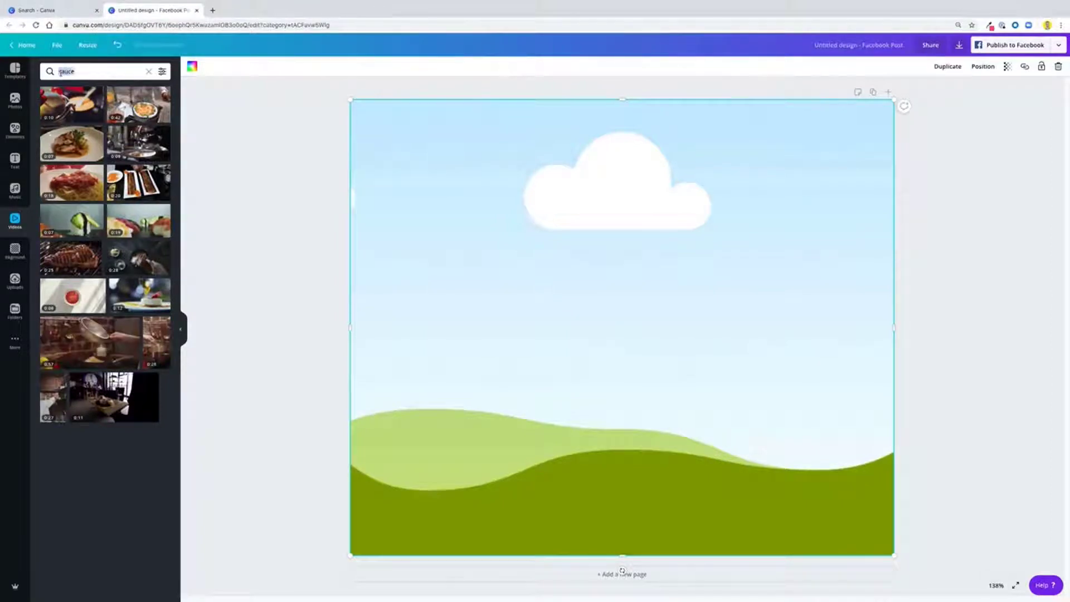
type("savory")
key("Return")
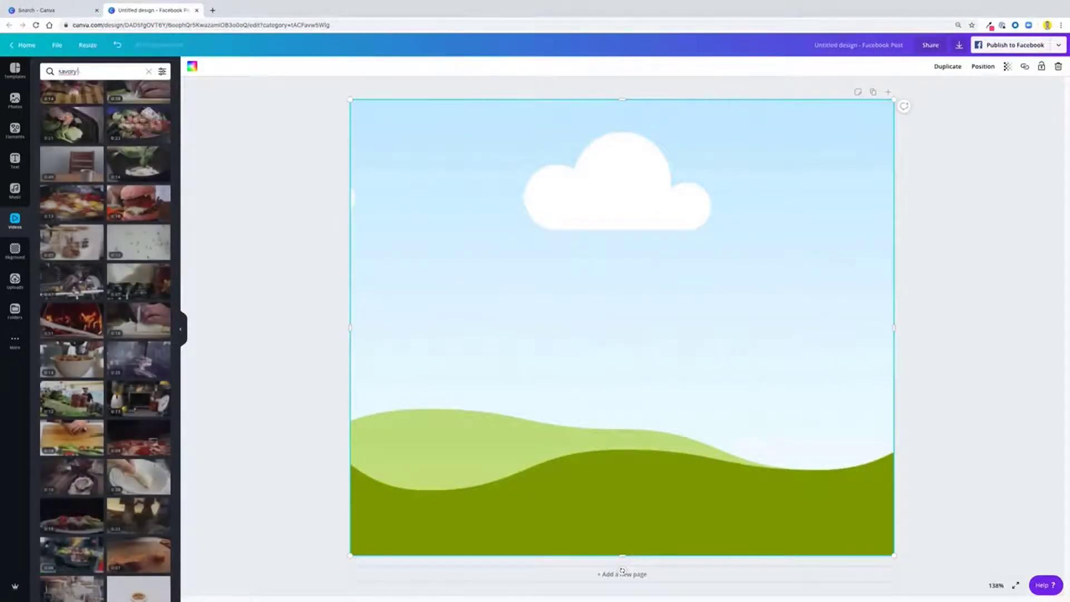
type("sauce")
key("Return")
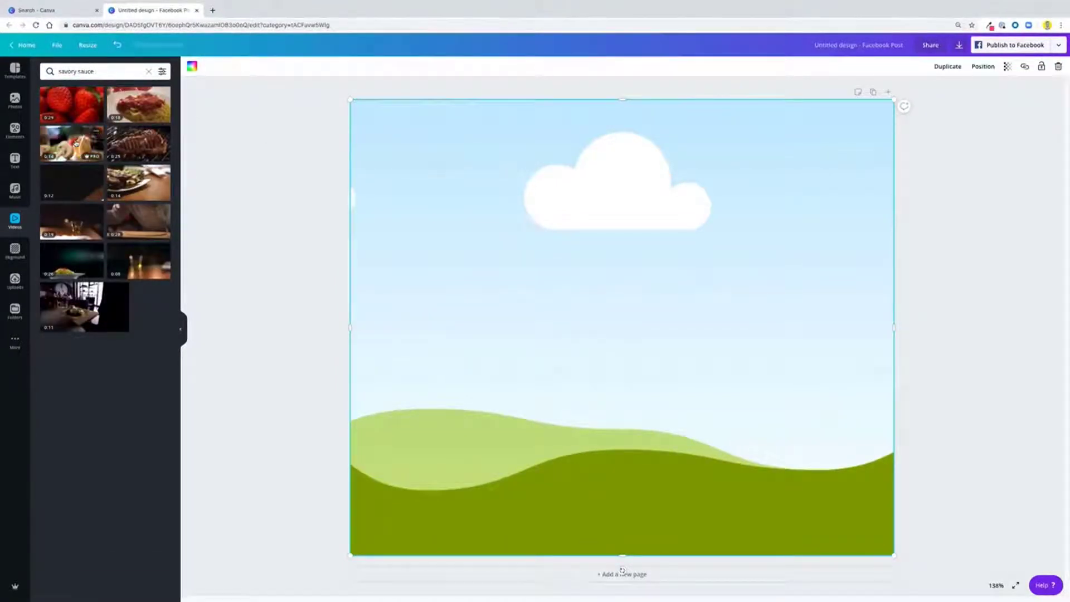
left_click_drag(71, 143, 454, 175)
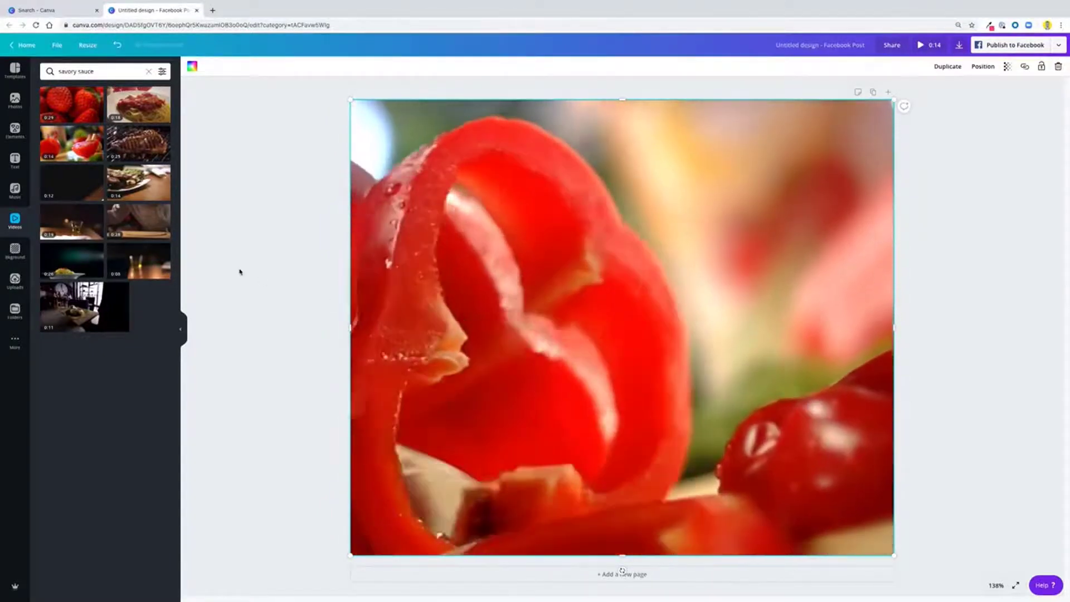
left_click(239, 270)
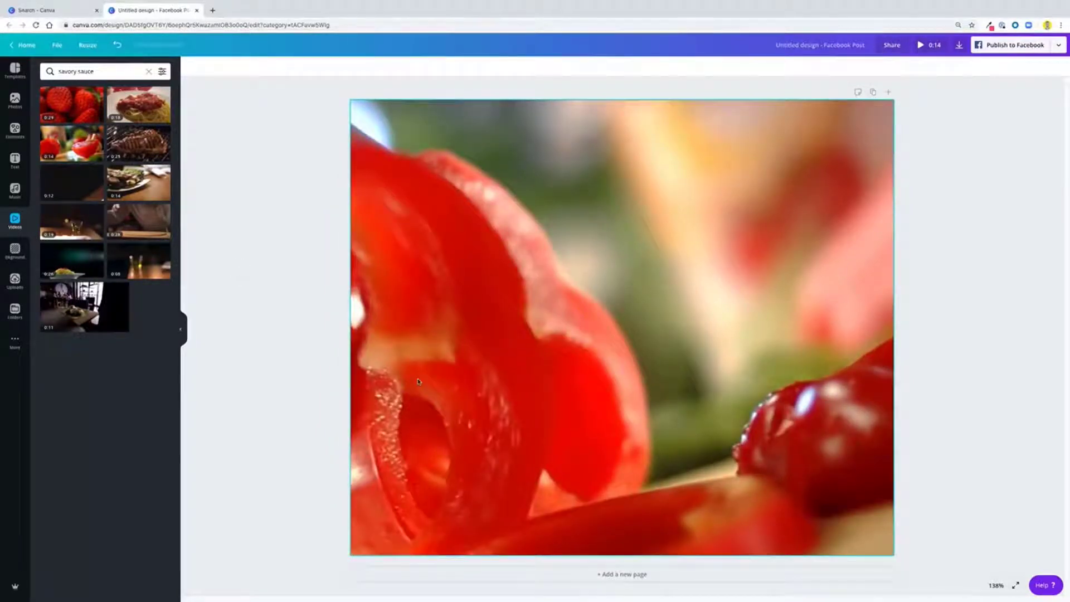
Add a text box in the upper part of the page reading "Online".
key("t")
left_click(638, 239)
left_click_drag(653, 317, 659, 172)
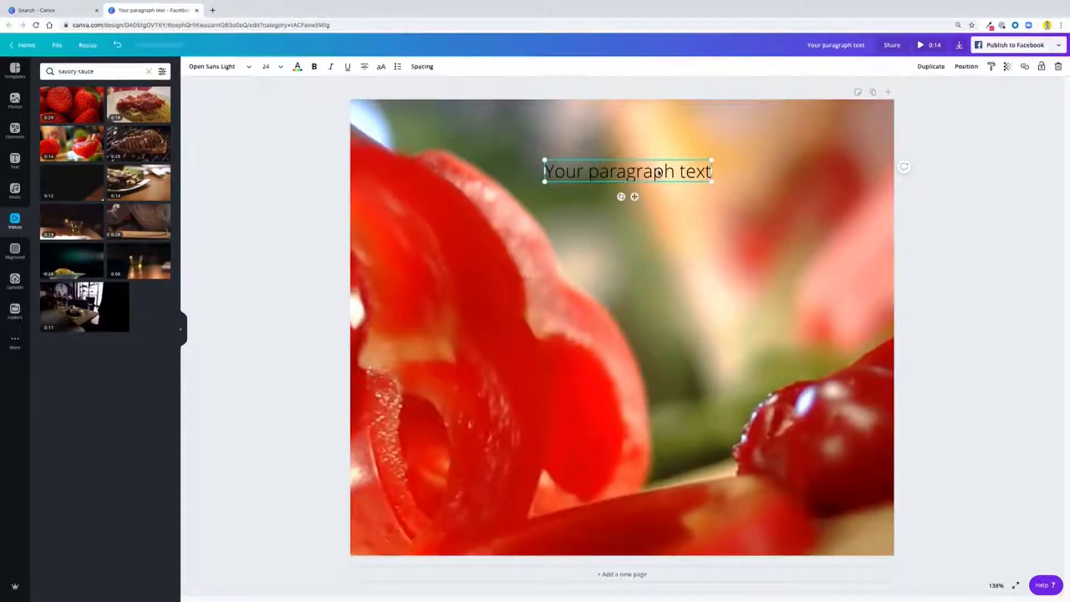
left_click(663, 171)
key("ctrl+a")
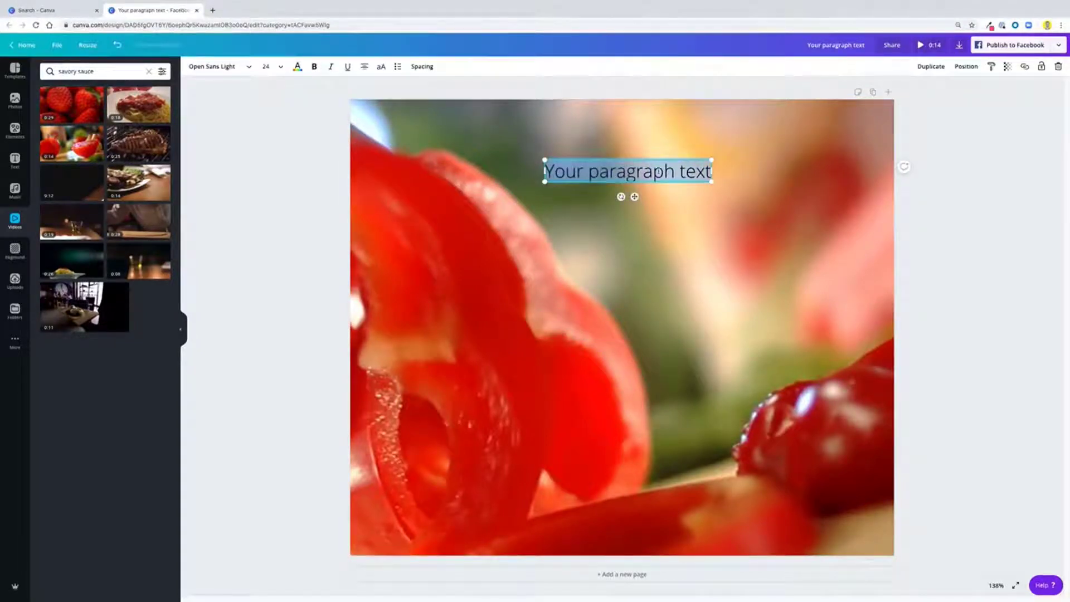
type("Online")
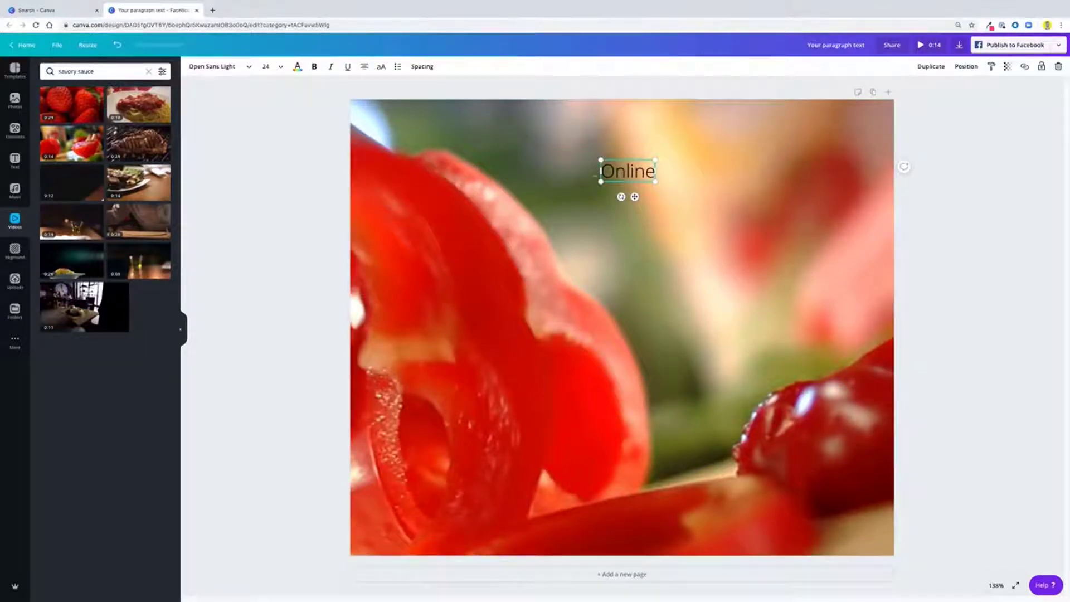
Add a text box below "Online" reading "Cooking Class" and set it in uppercase.
left_click(568, 211)
key("t")
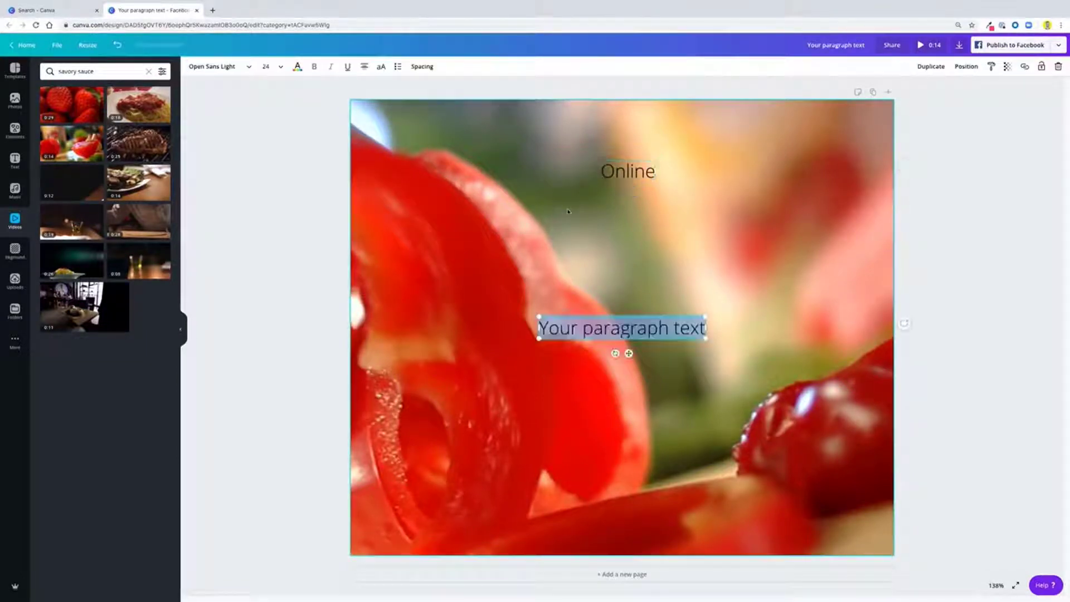
left_click(661, 315)
left_click_drag(651, 331, 656, 275)
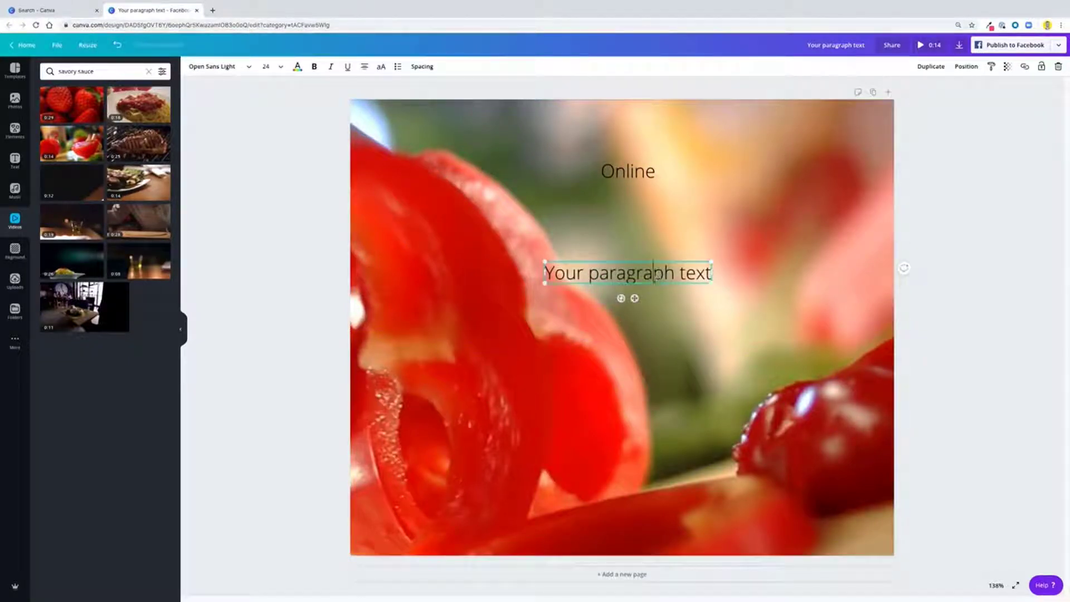
double_click(656, 274)
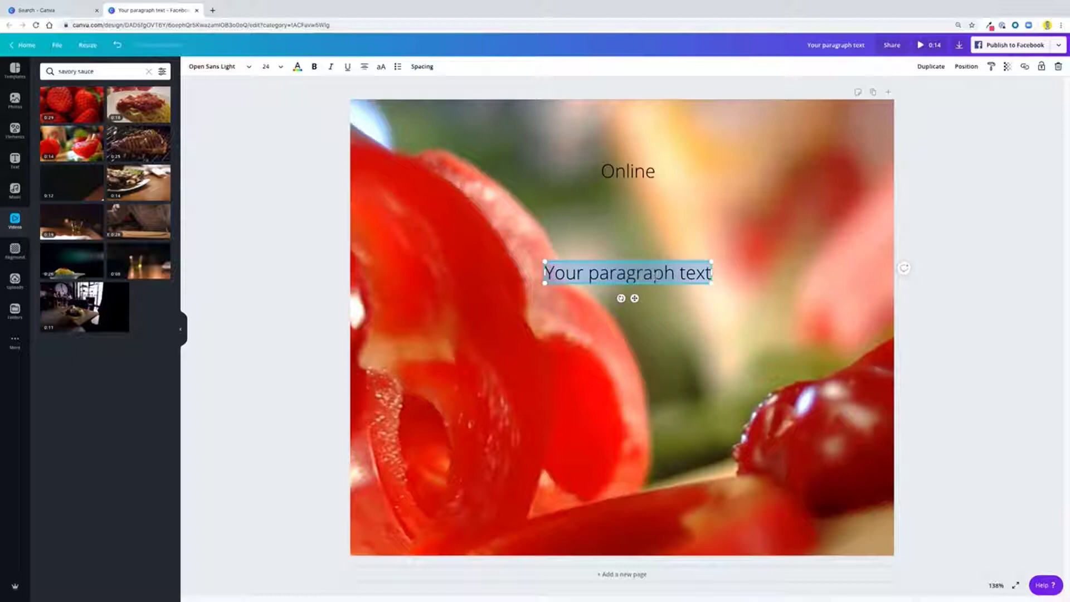
type("Co")
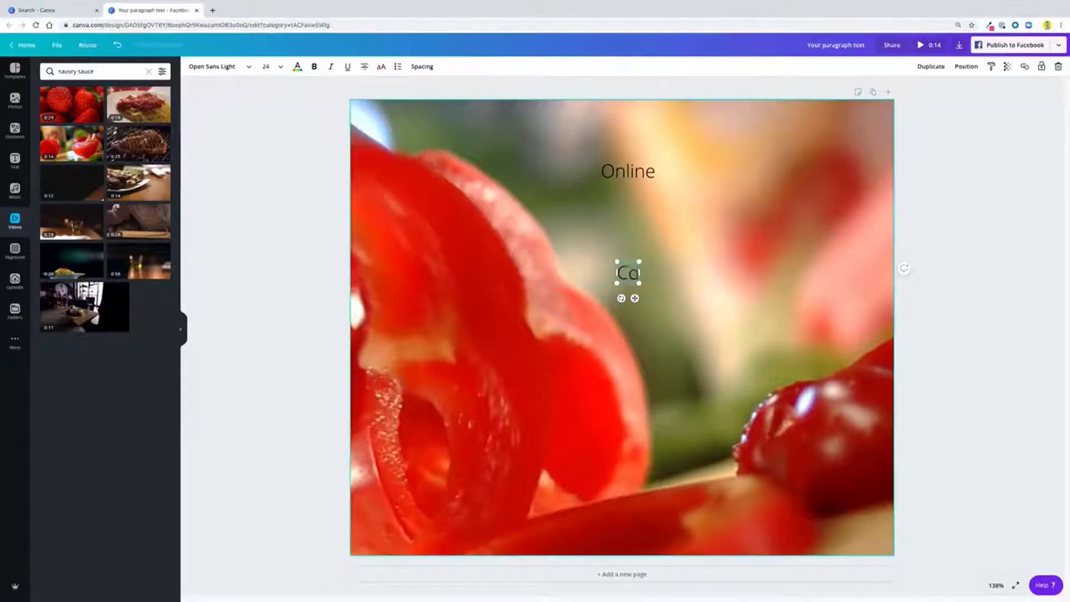
type("oking C")
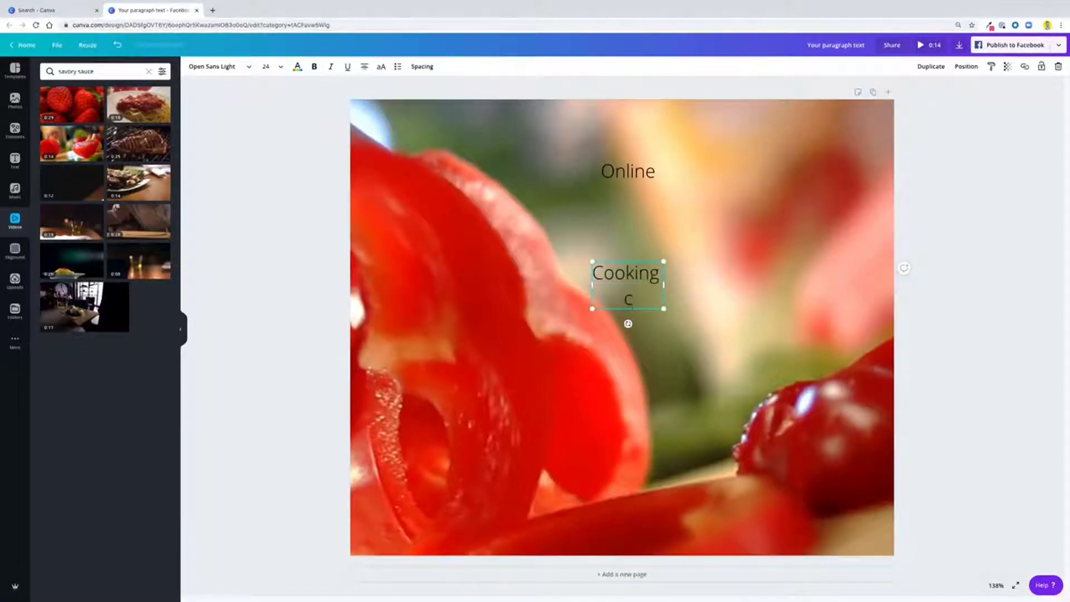
type("lass")
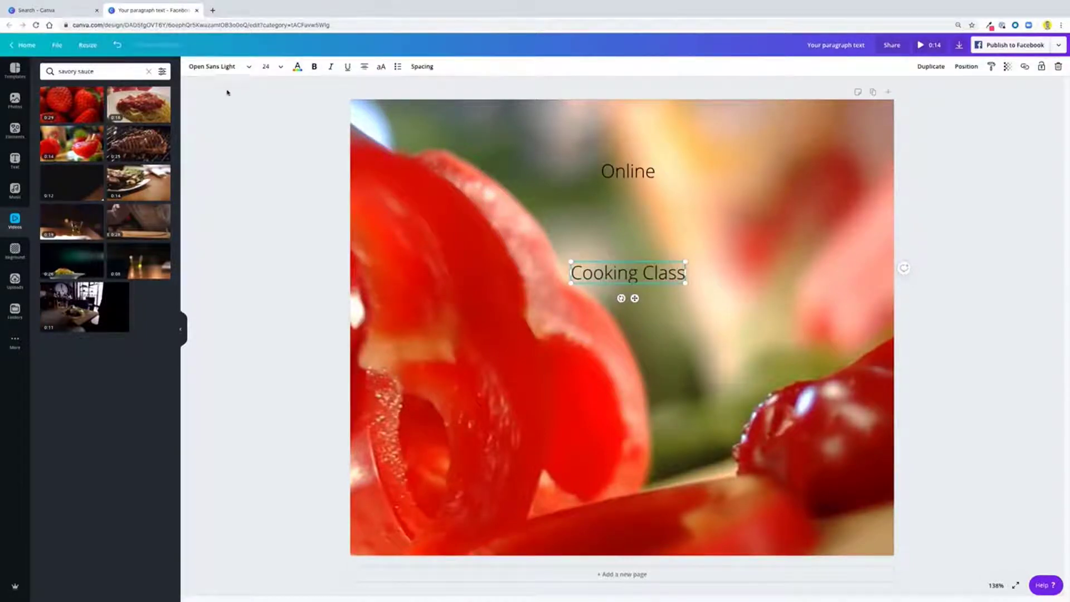
left_click(382, 67)
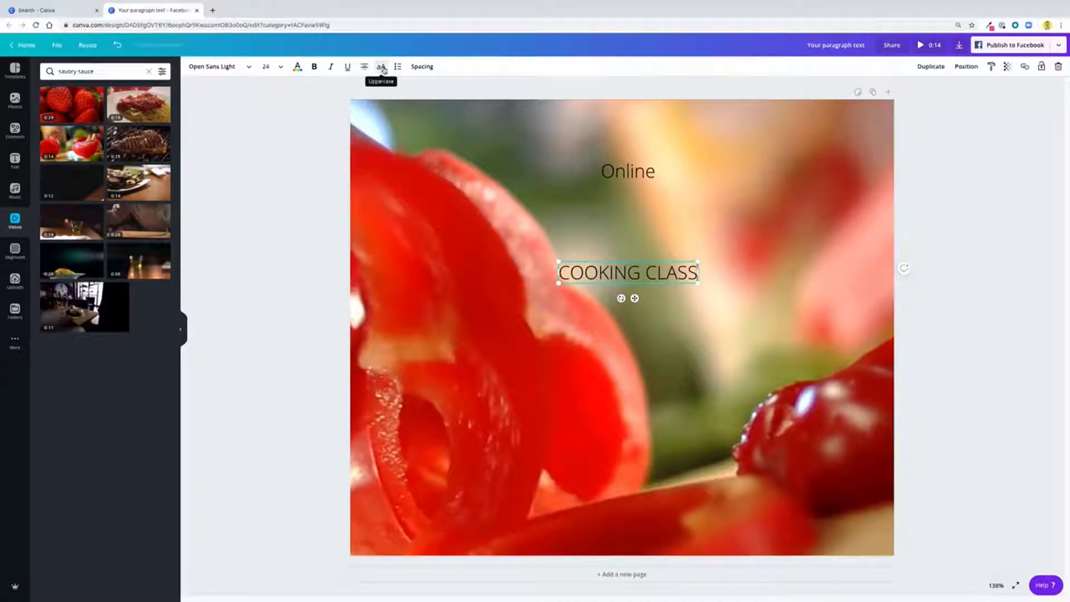
Add a text box reading "Easy Italian Recipes" at the centre of the page, below the cooking class line.
left_click(524, 351)
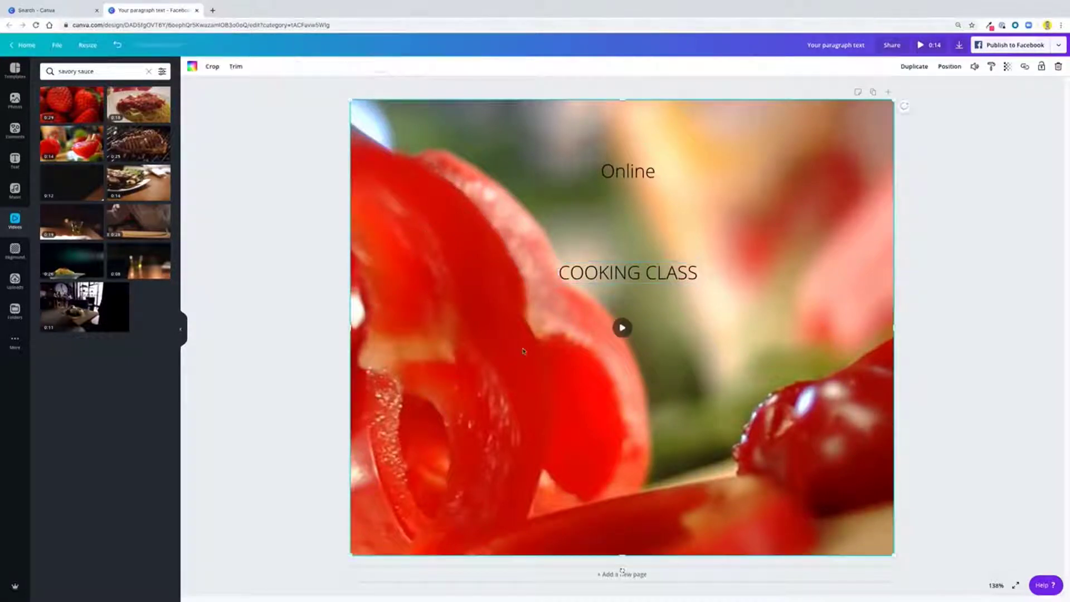
key("t")
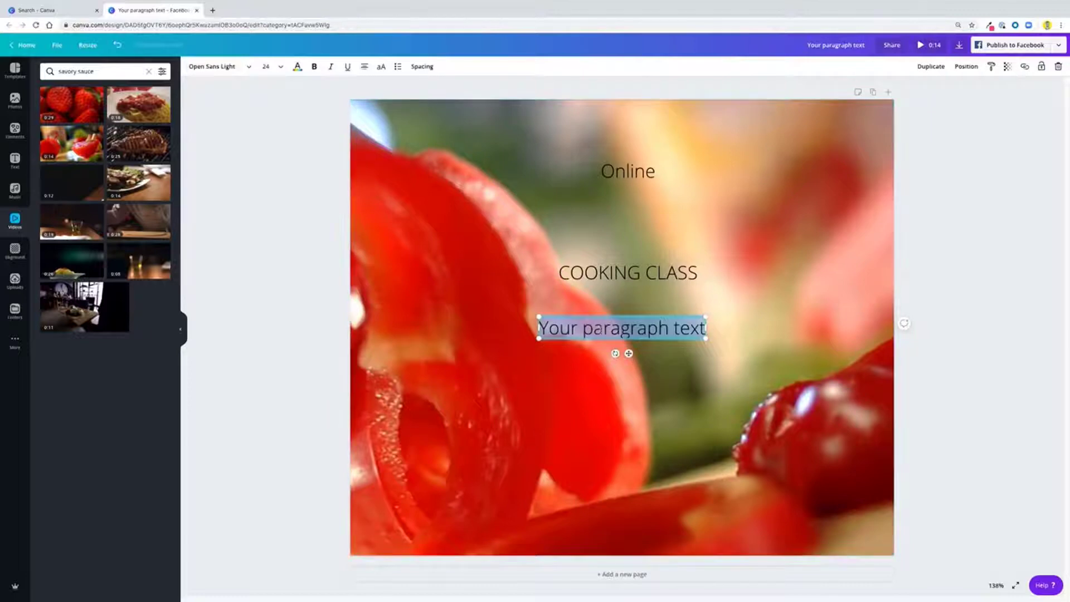
type("Eas")
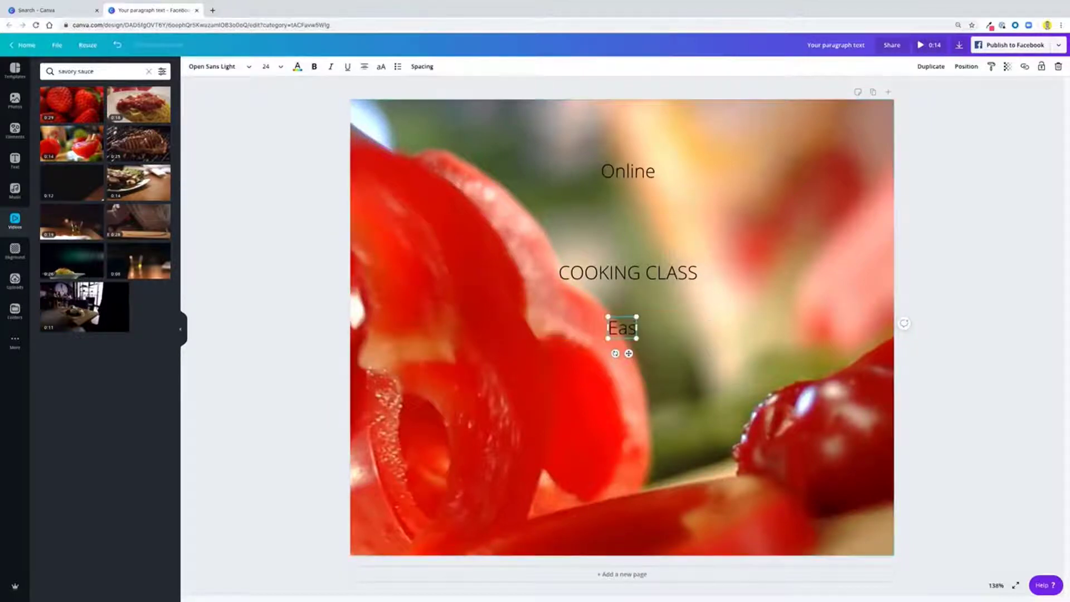
type("y Italian Recipes")
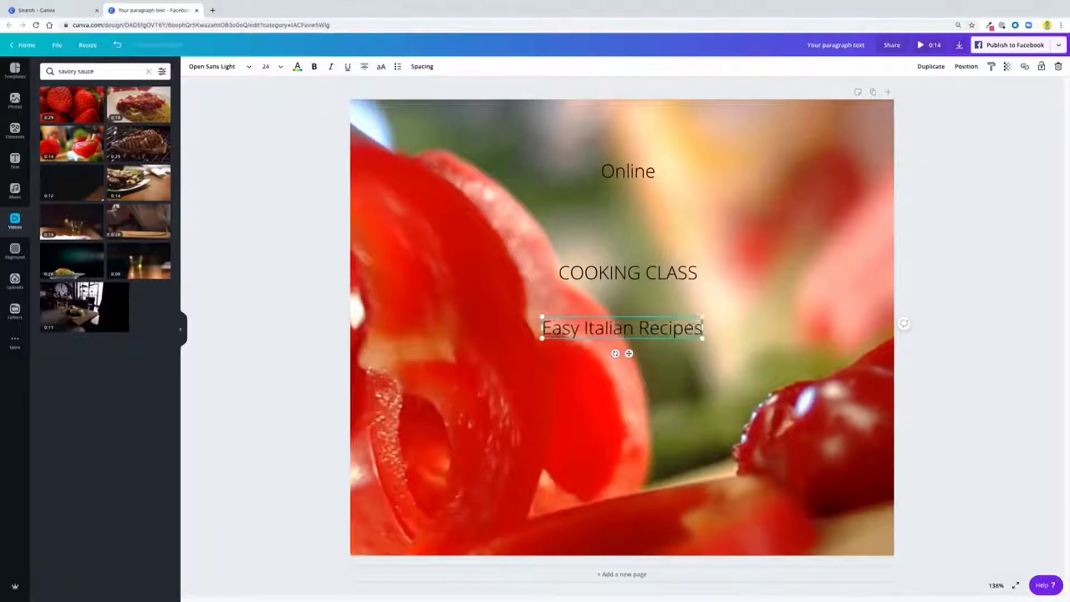
left_click(573, 372)
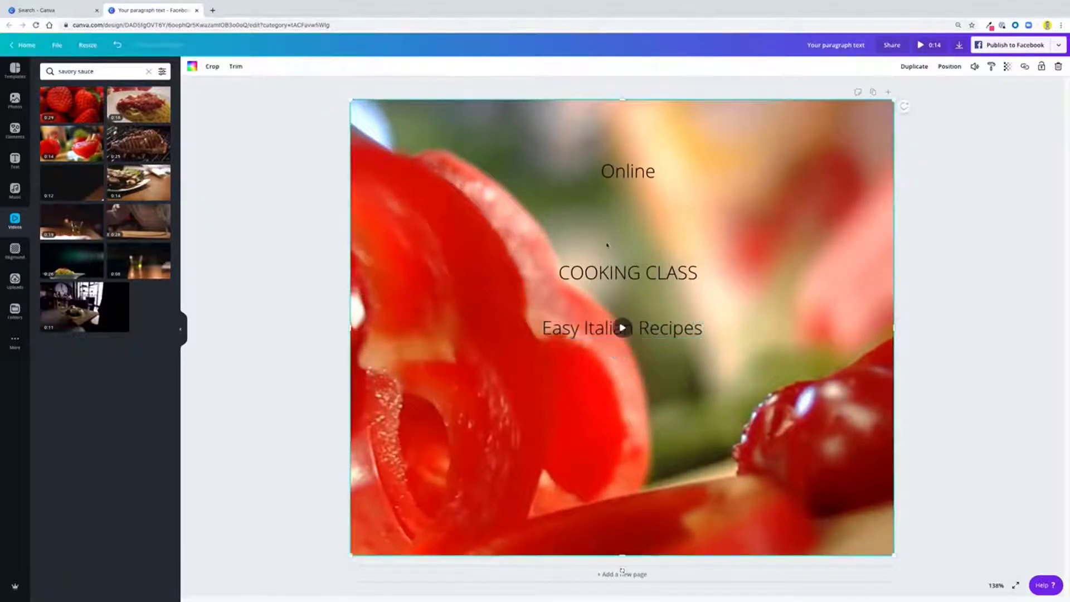
Move the "COOKING CLASS" and "Online" texts down, closer to the "Easy Italian Recipes" line.
left_click_drag(604, 271, 593, 285)
left_click_drag(630, 174, 626, 229)
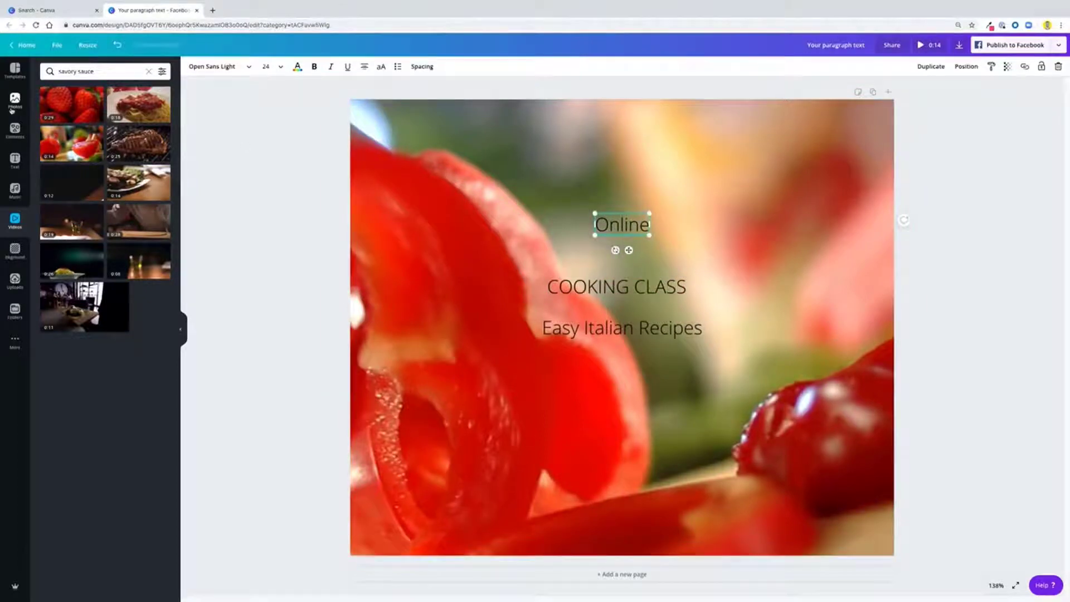
left_click(592, 399)
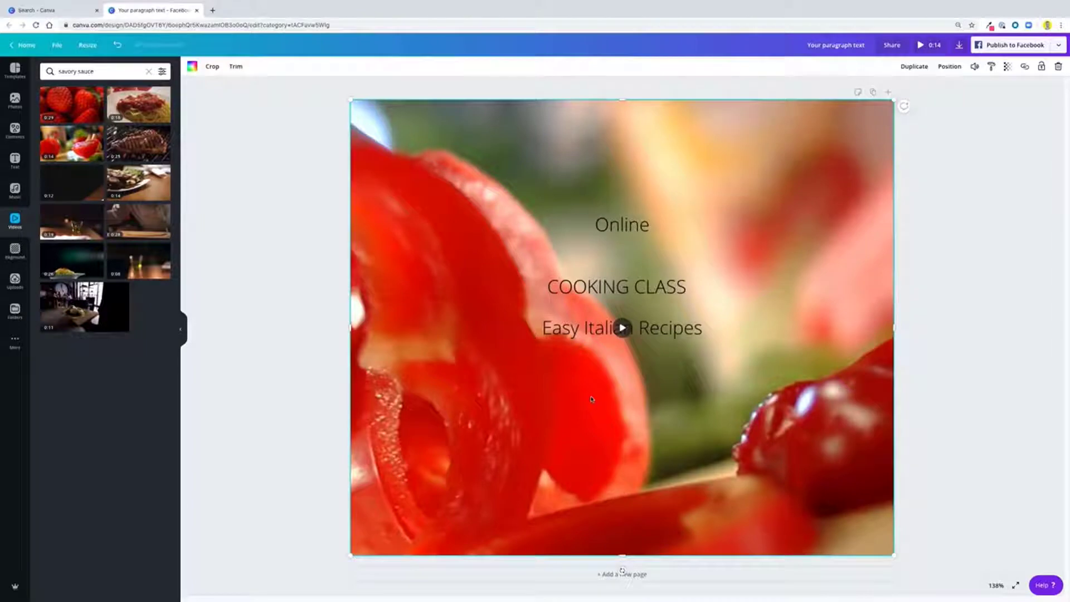
Add a text box below "Easy Italian Recipes" reading "Saturdays & Sundays" with "3PM - 5PM" on a second line.
key("t")
left_click(599, 449)
left_click_drag(603, 330, 599, 418)
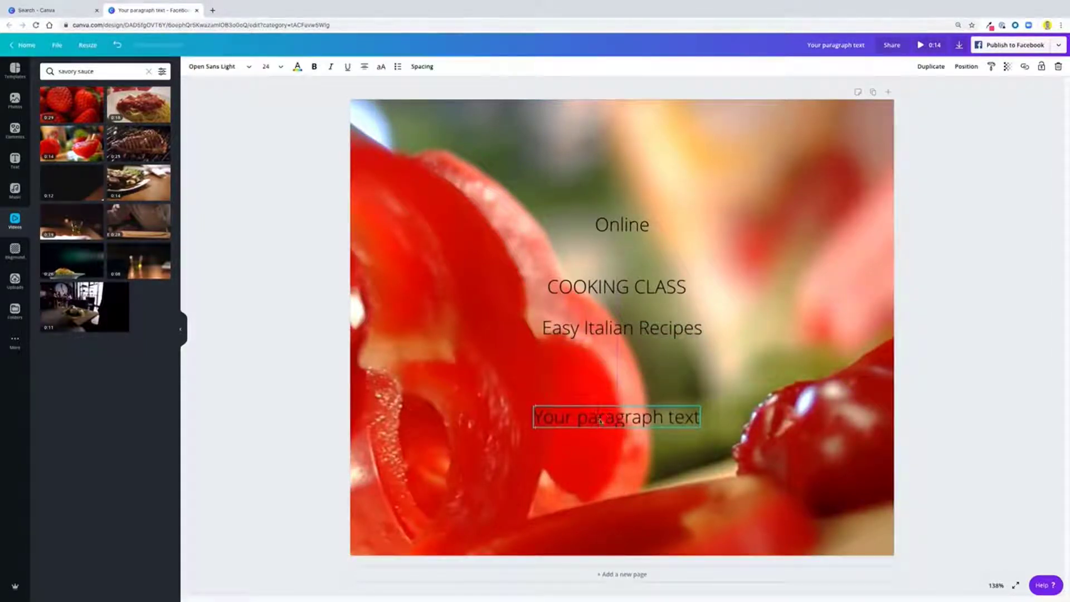
key("super+q")
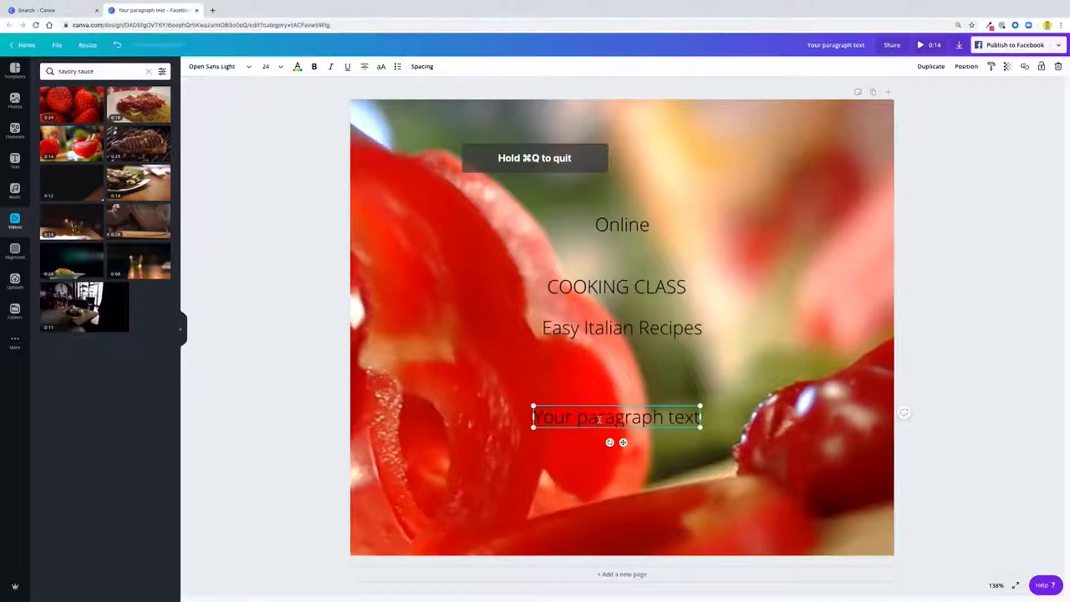
double_click(599, 418)
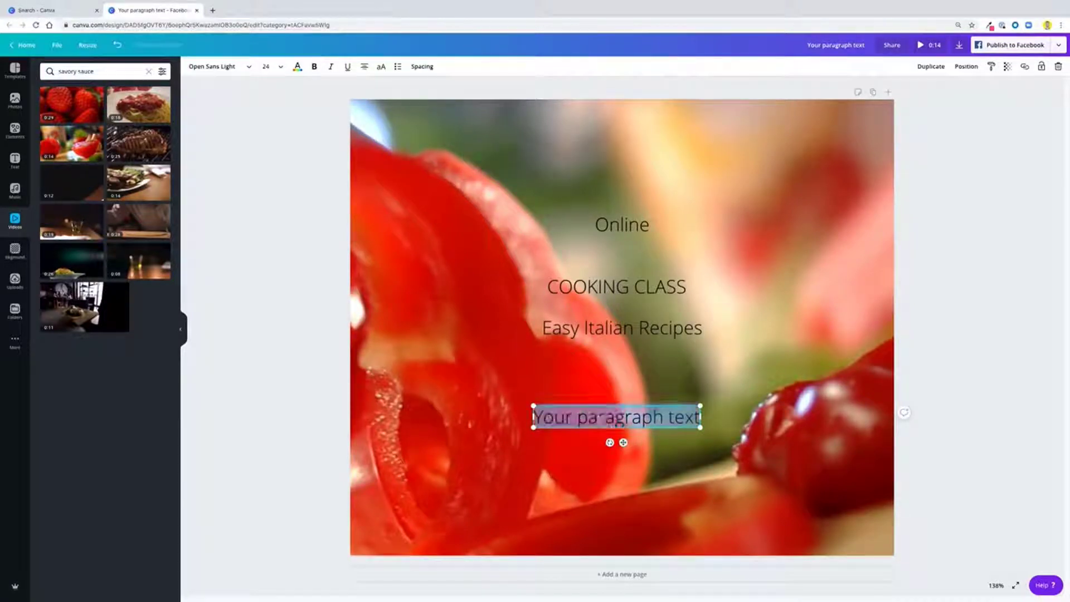
type("S")
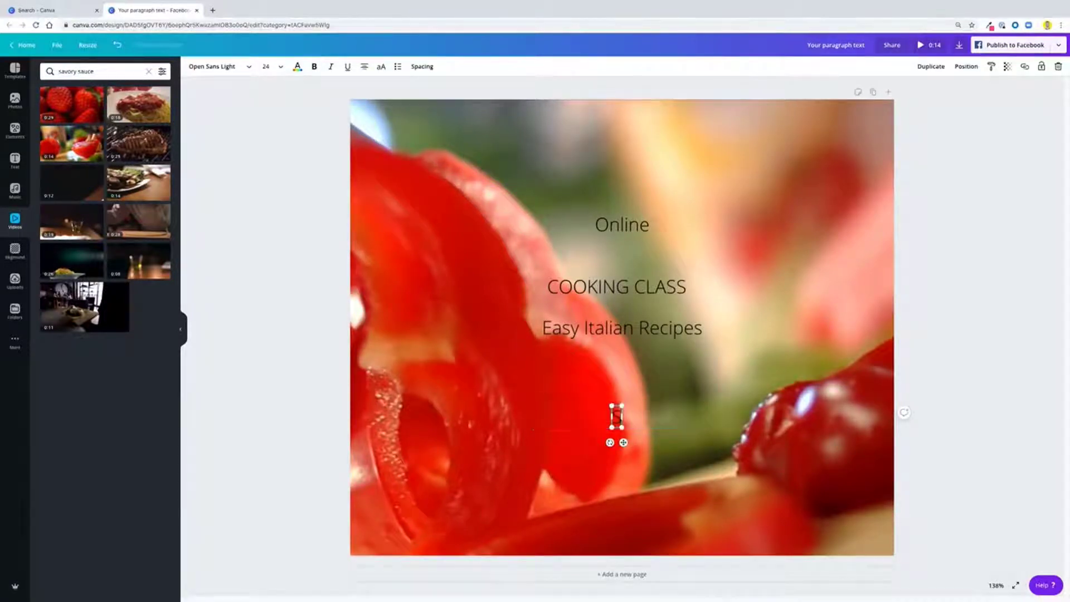
type("aturdays & Sundays")
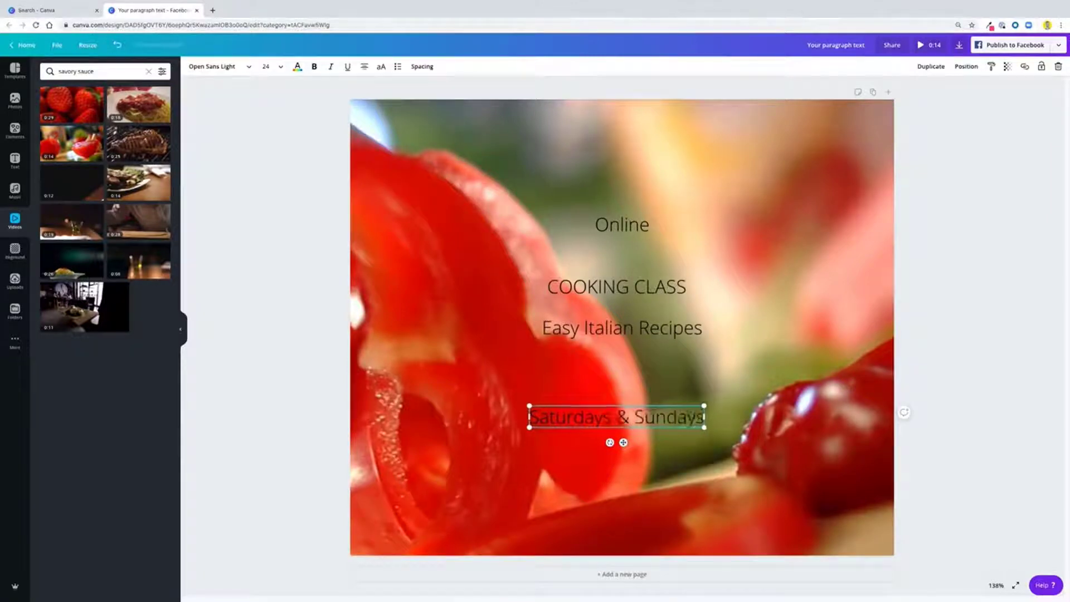
key("Return")
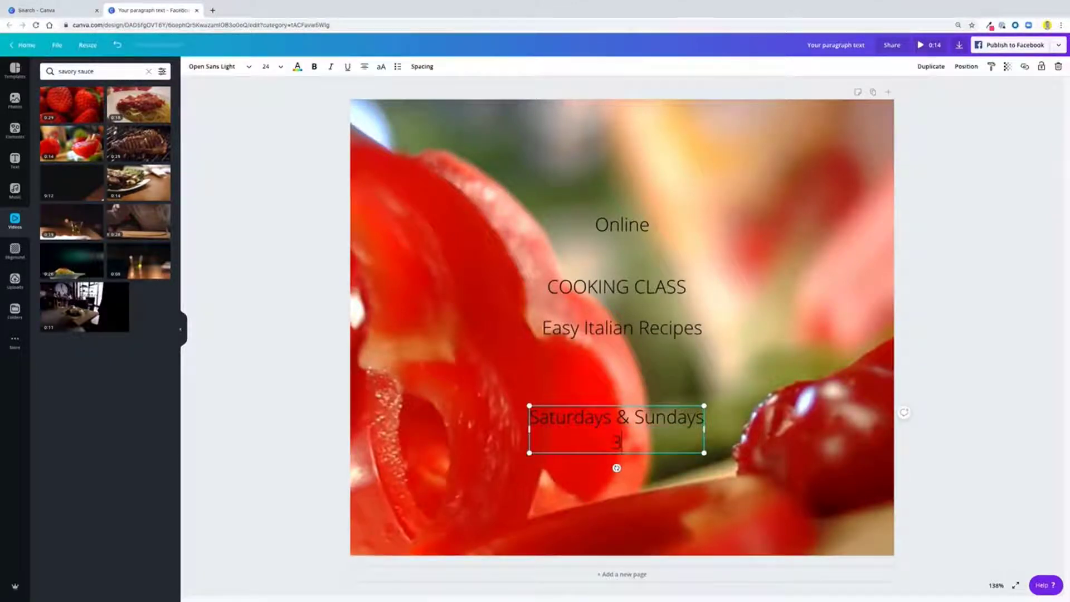
type("3PM - 5PM")
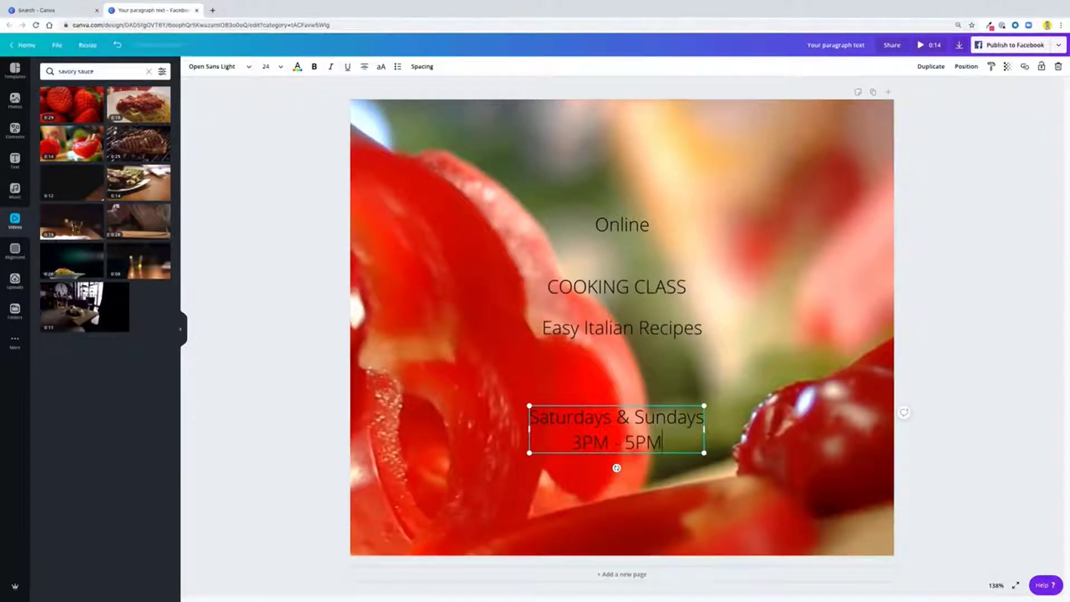
left_click(626, 351)
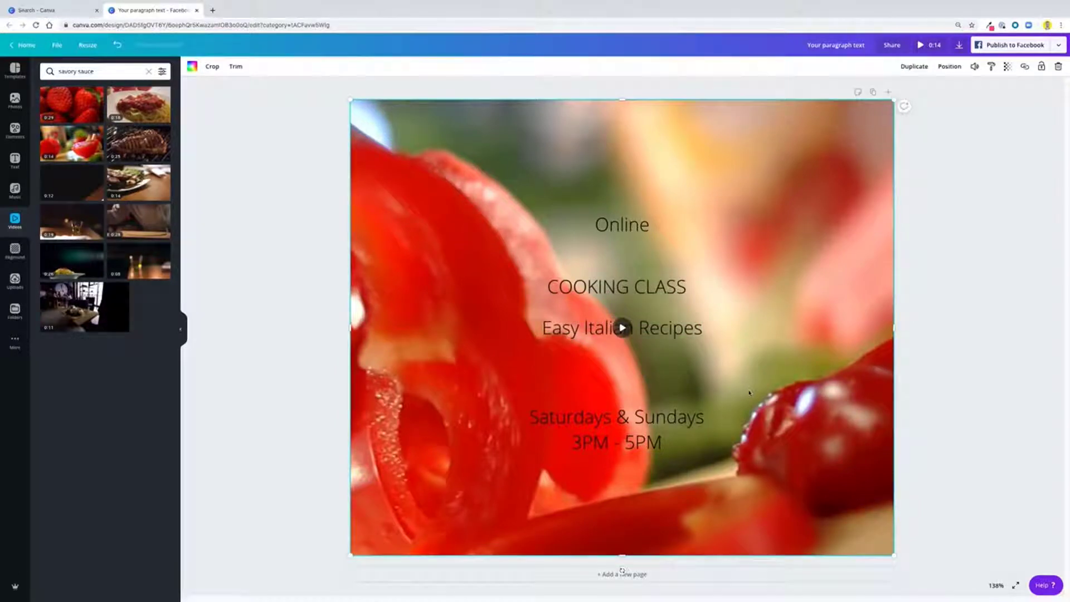
Move the "COOKING CLASS" text down slightly, closer to the "Easy Italian Recipes" line.
left_click(627, 224)
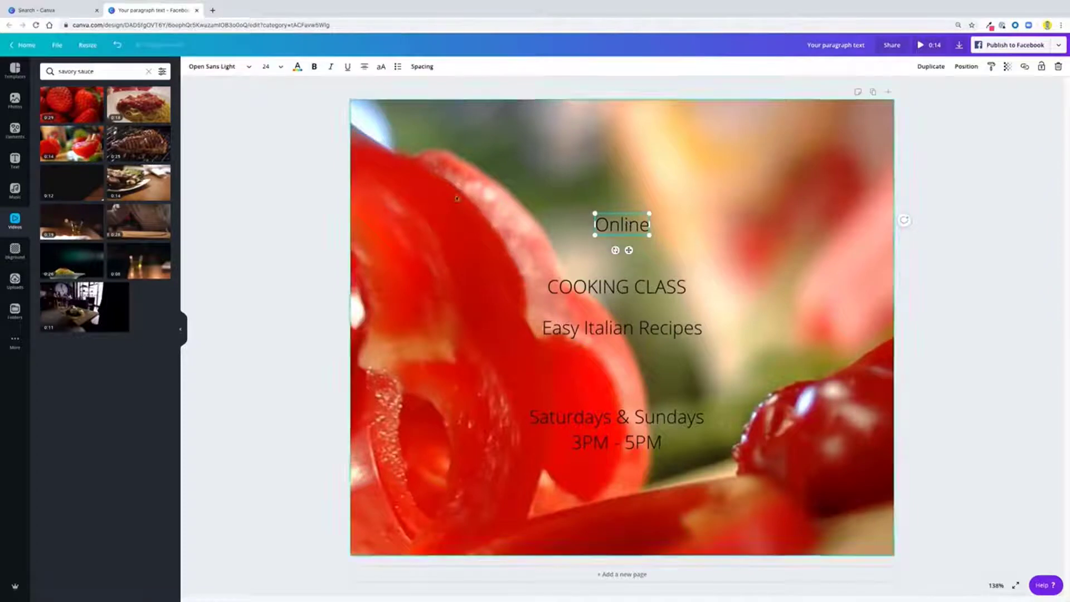
left_click(616, 287)
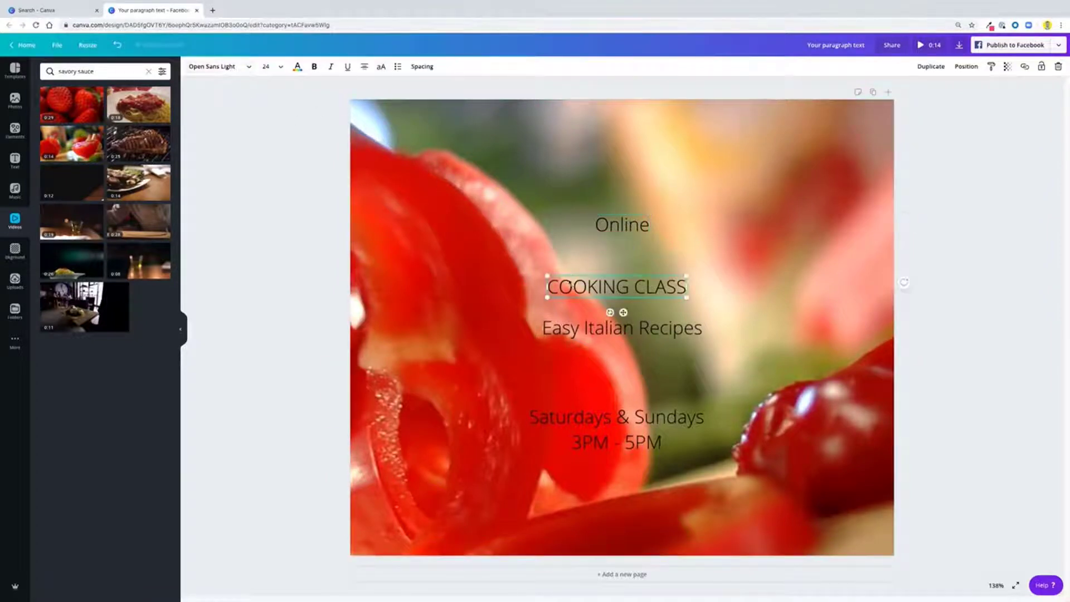
left_click(623, 241)
left_click(626, 229)
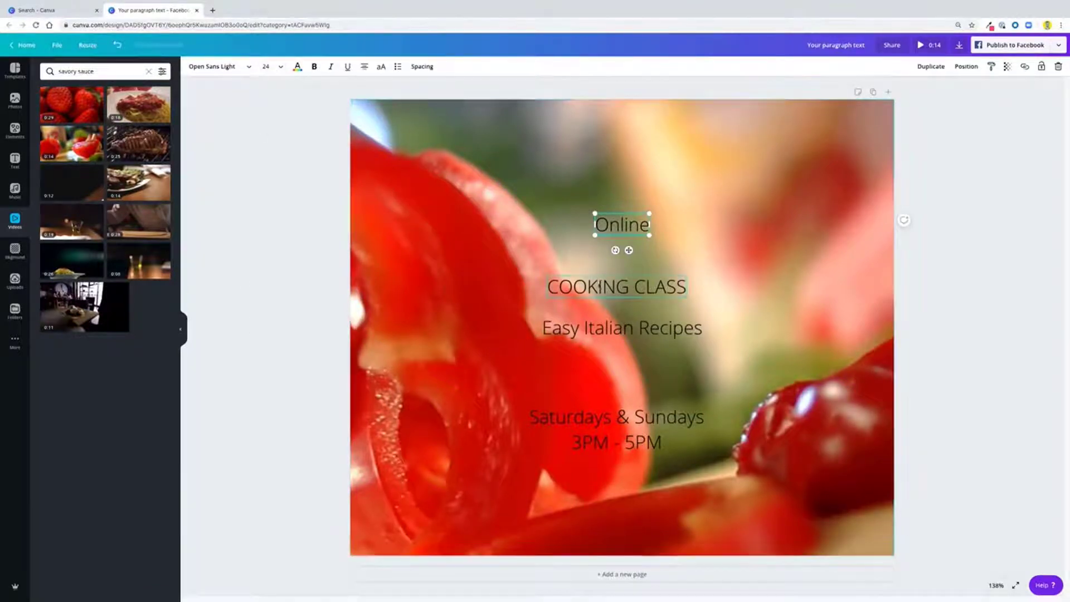
left_click_drag(594, 287, 568, 329)
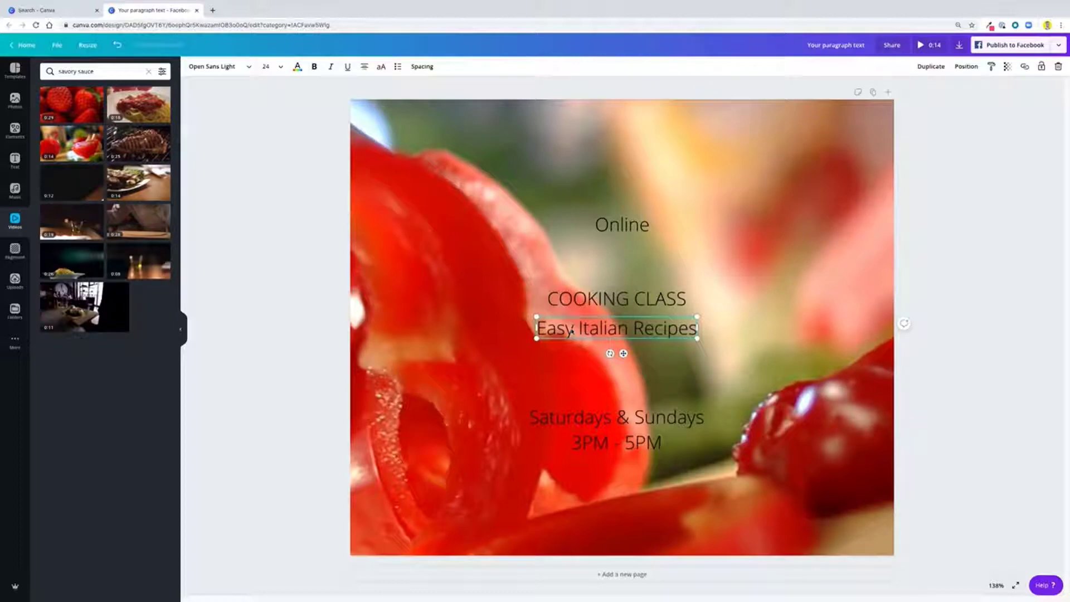
Set the "COOKING CLASS" text to the Barlow Condensed Bold font at size 80.
left_click(581, 294)
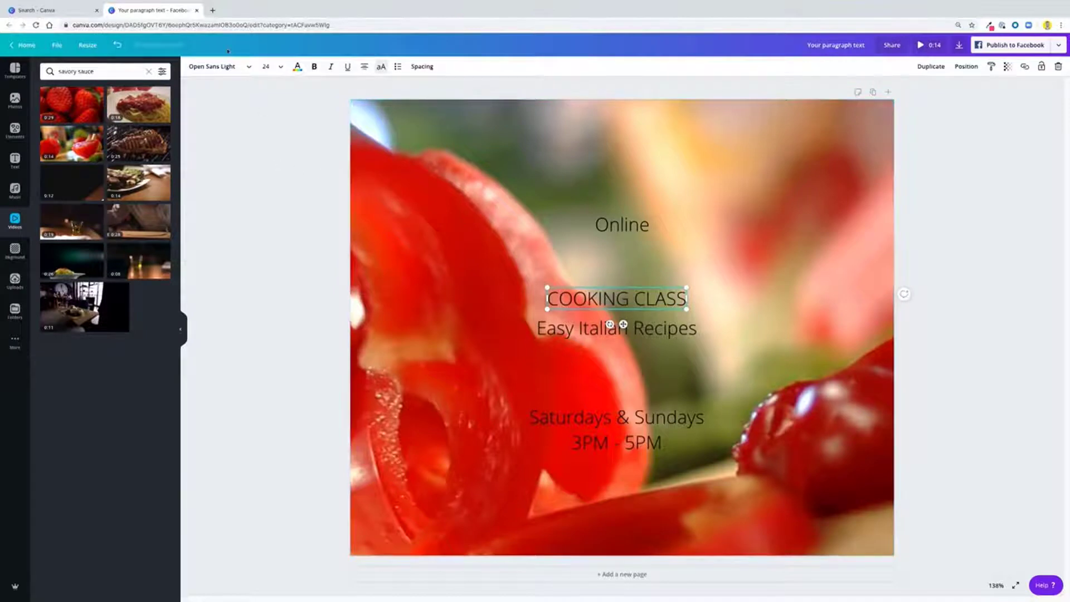
left_click(212, 66)
left_click(108, 70)
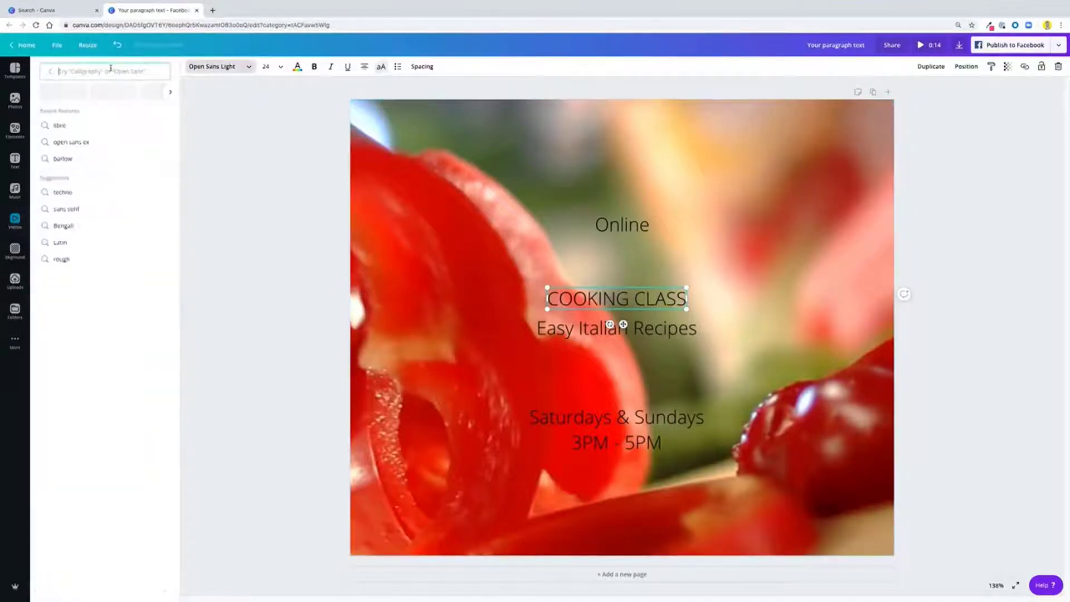
type("barlow")
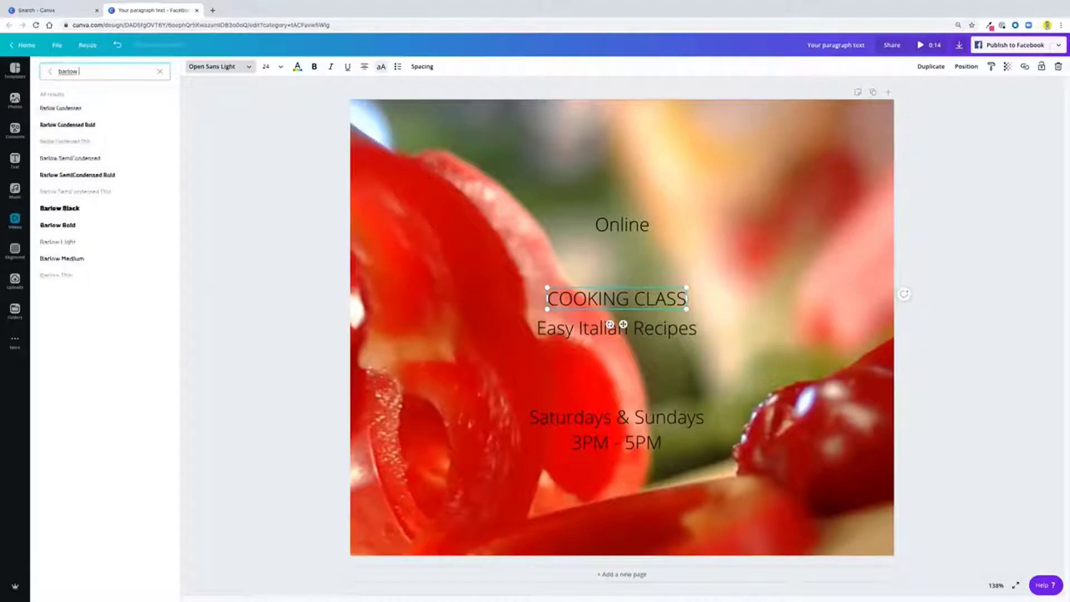
left_click(117, 125)
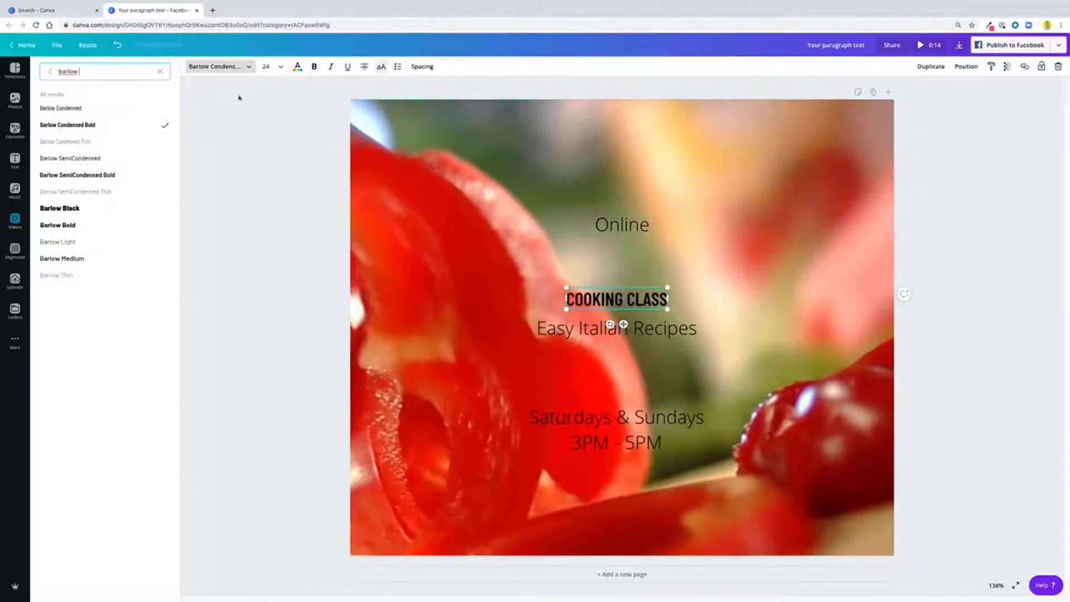
left_click(267, 66)
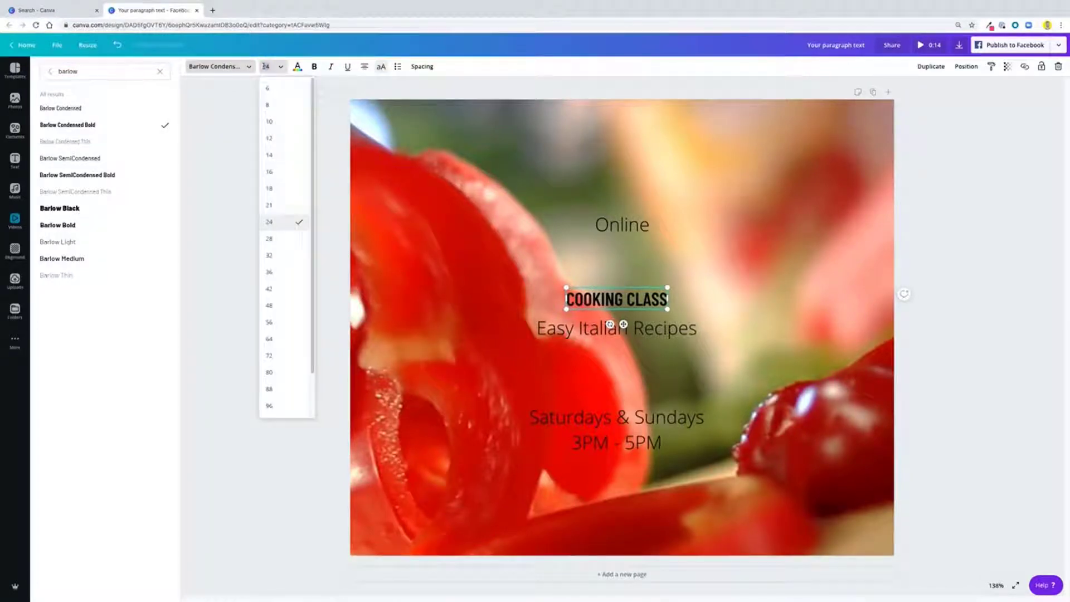
type("80")
key("Return")
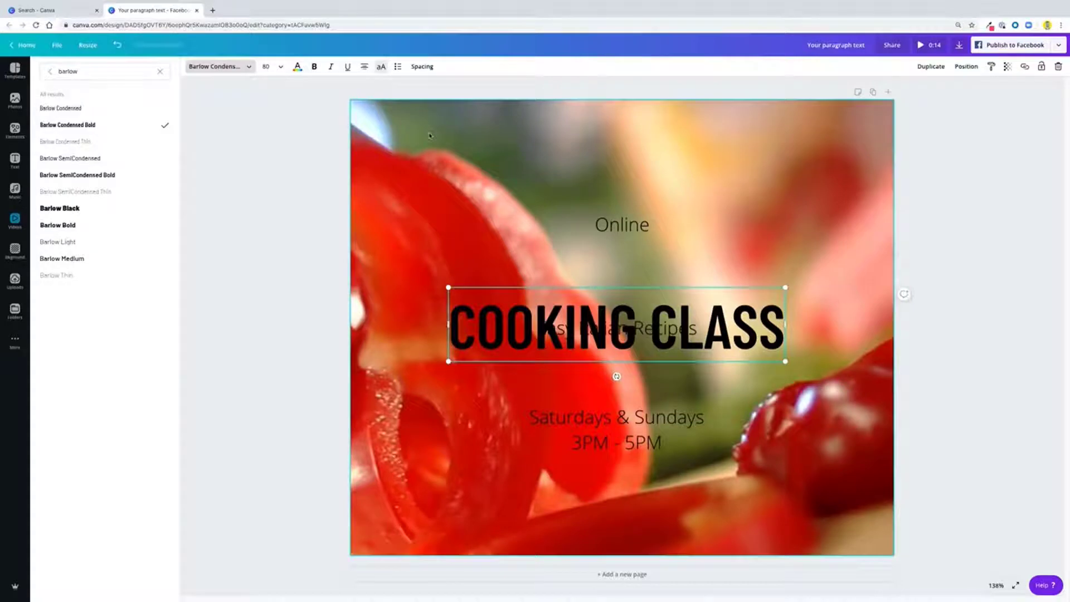
Set the letter spacing of the "COOKING CLASS" text to 50.
left_click(429, 66)
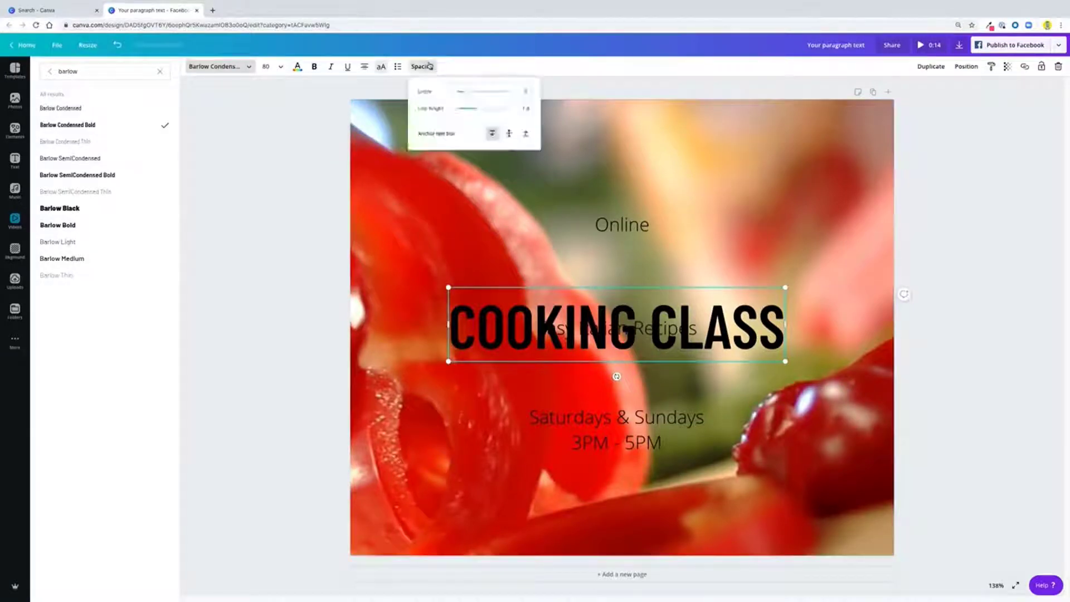
left_click_drag(468, 93, 471, 91)
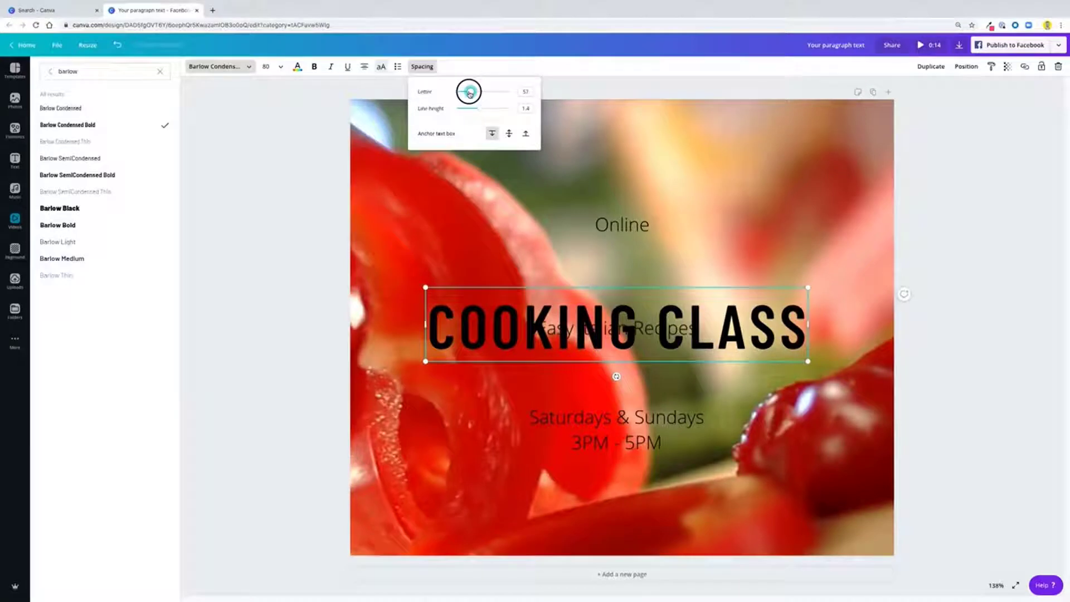
double_click(532, 92)
type("50")
key("Return")
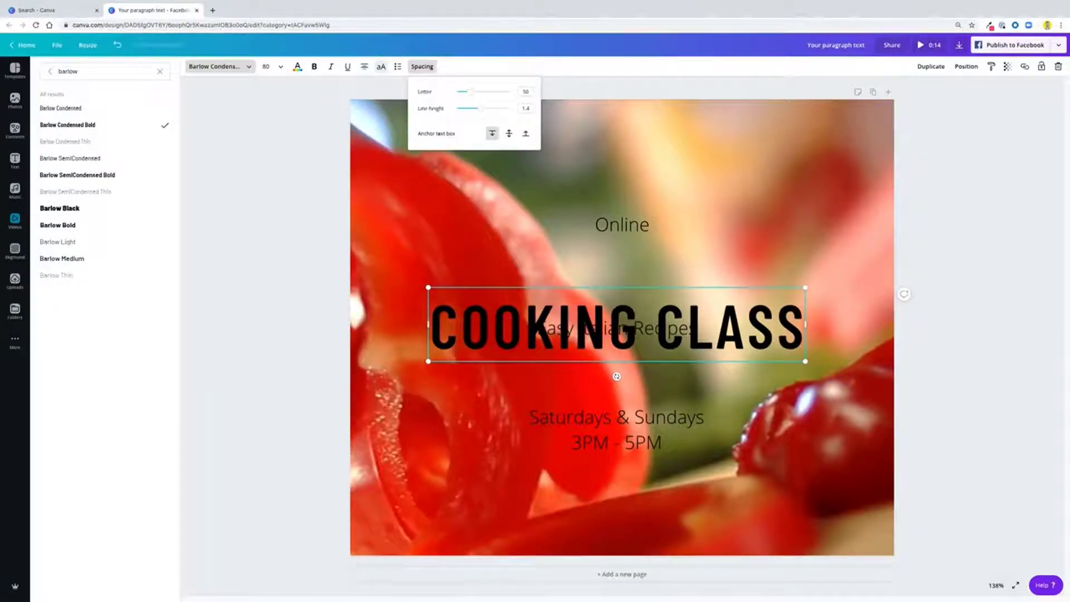
left_click(533, 244)
Separate the overlapping lines by moving "Easy Italian Recipes" down and "COOKING CLASS" up, centred horizontally on the page.
left_click(577, 317)
left_click_drag(576, 317, 565, 375)
left_click_drag(592, 327, 592, 293)
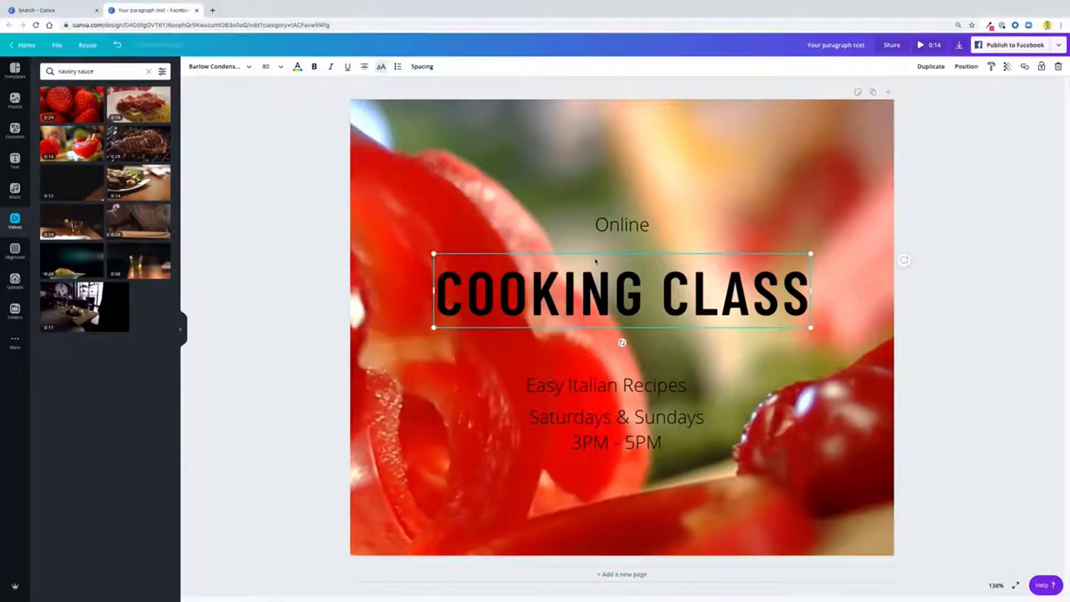
Apply bold formatting to the entire "COOKING CLASS" text.
left_click(582, 301)
key("ctrl+a")
left_click(314, 67)
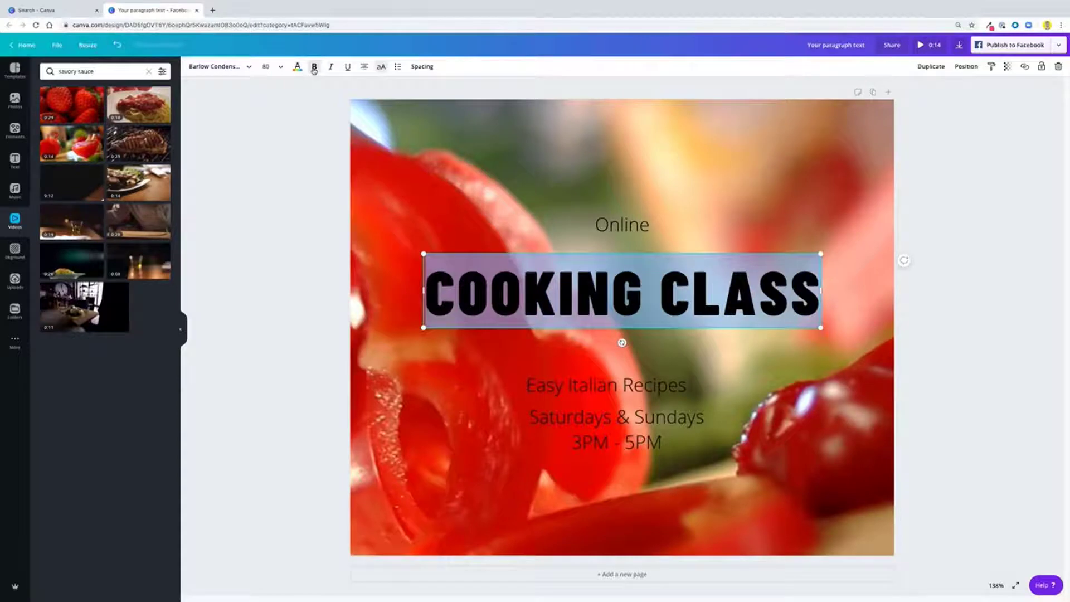
left_click(261, 184)
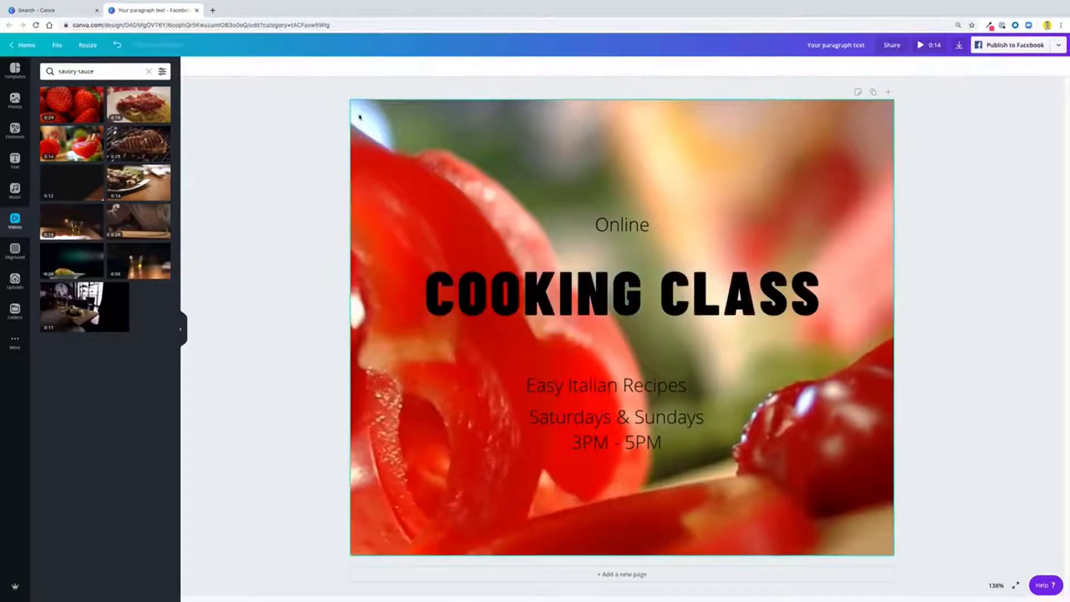
left_click(477, 279)
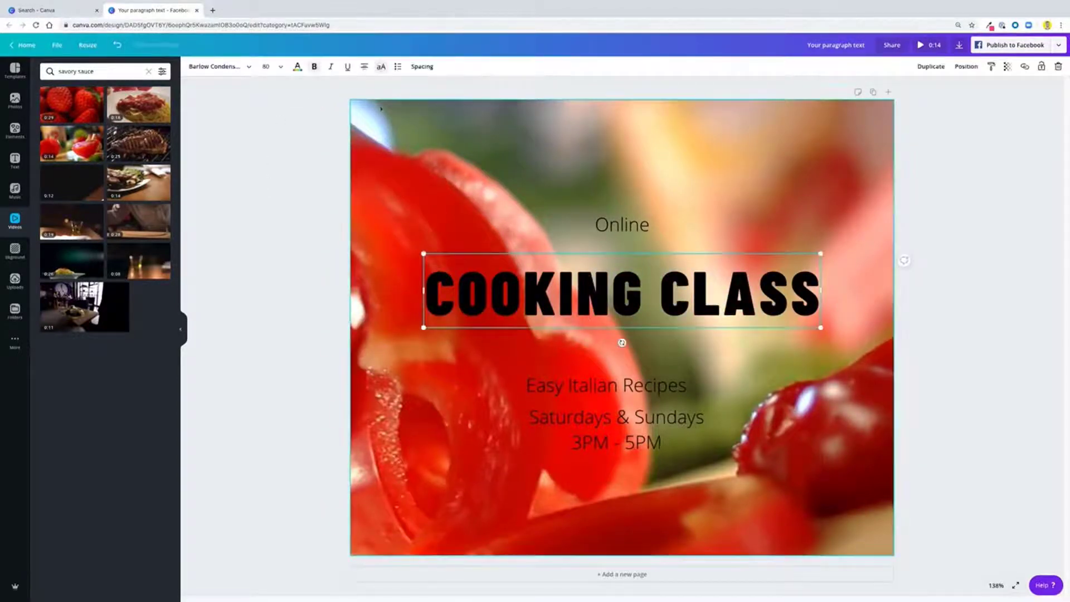
left_click(476, 158)
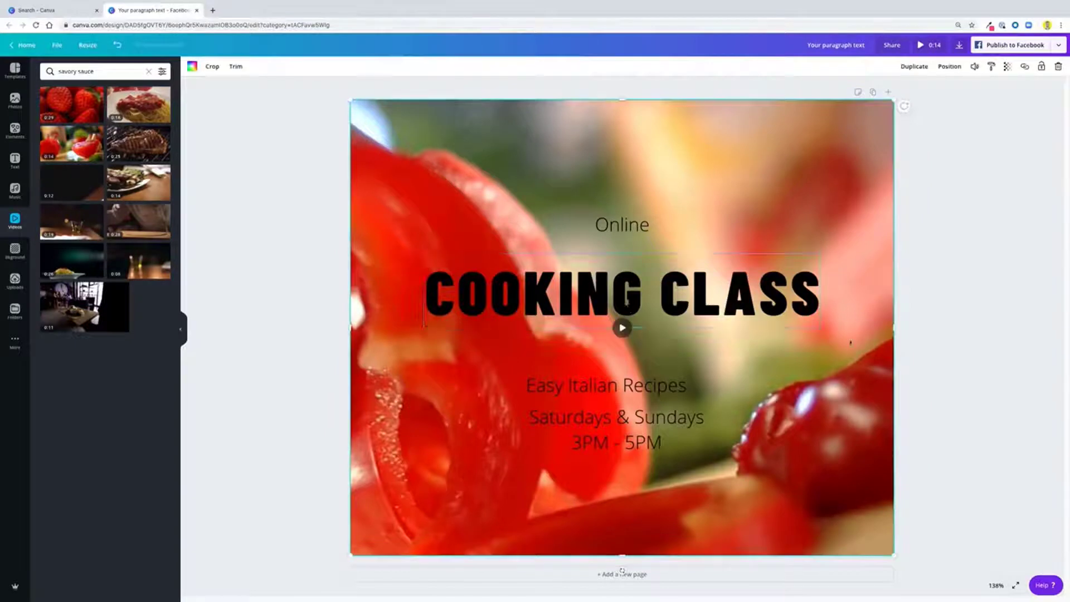
left_click(628, 283)
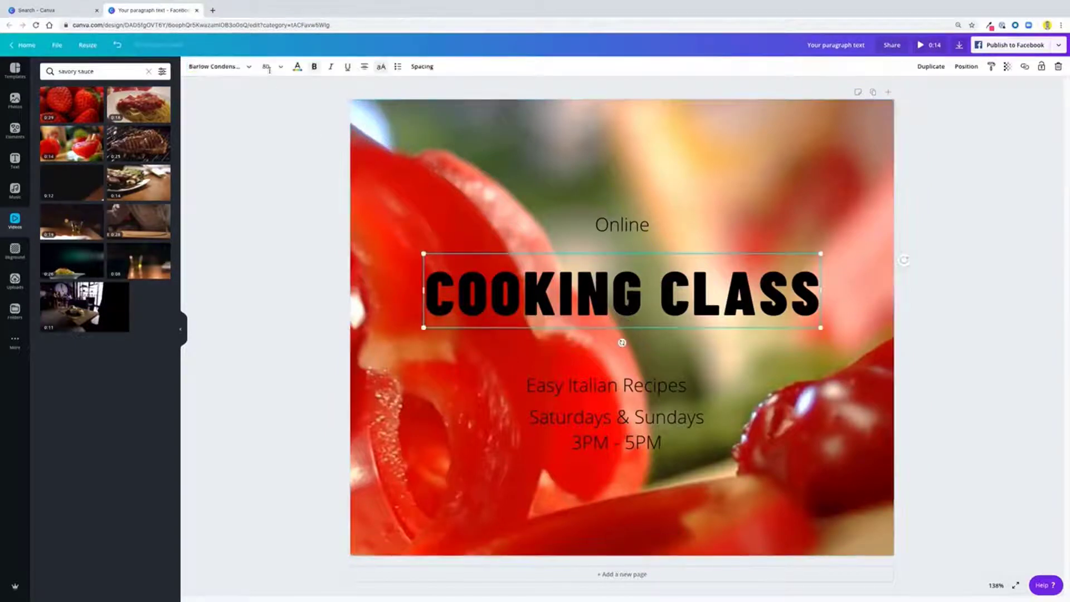
left_click(273, 168)
Move "Easy Italian Recipes" up directly beneath "COOKING CLASS" and set it in uppercase.
left_click(620, 389)
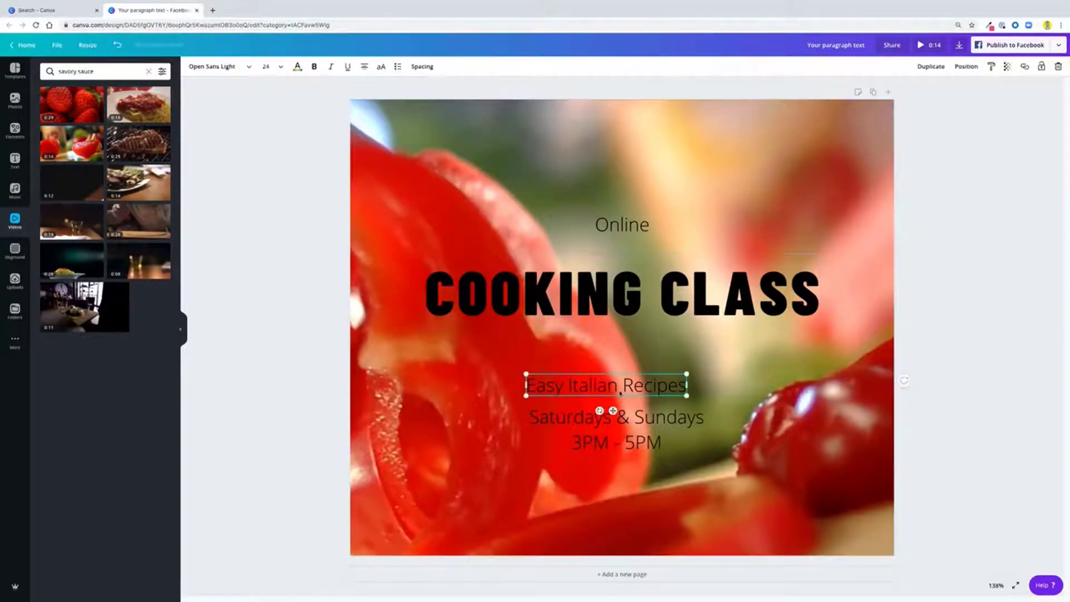
left_click_drag(620, 390, 622, 347)
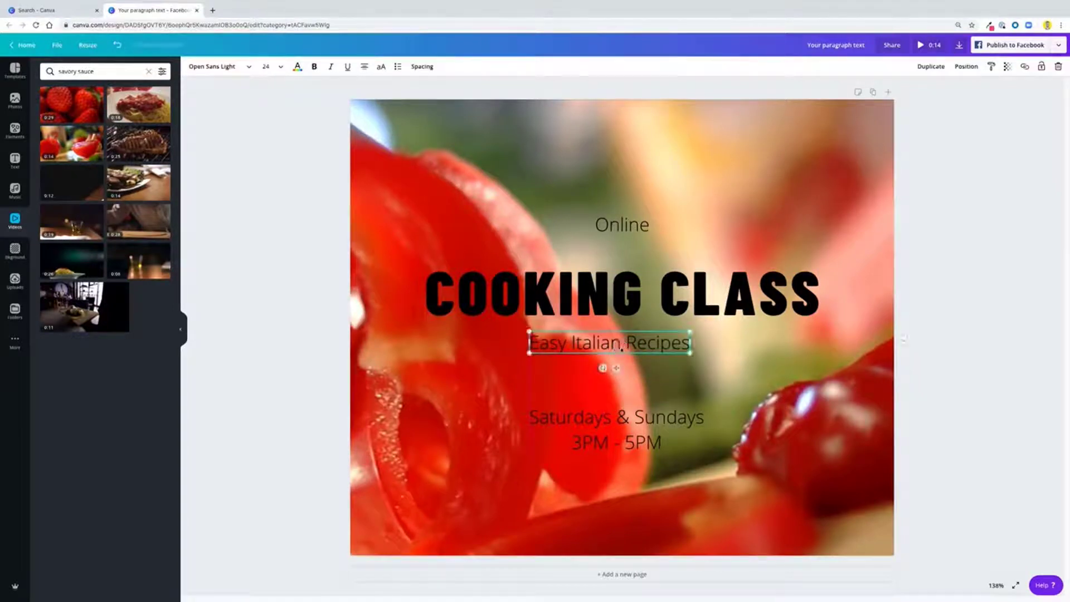
left_click(380, 67)
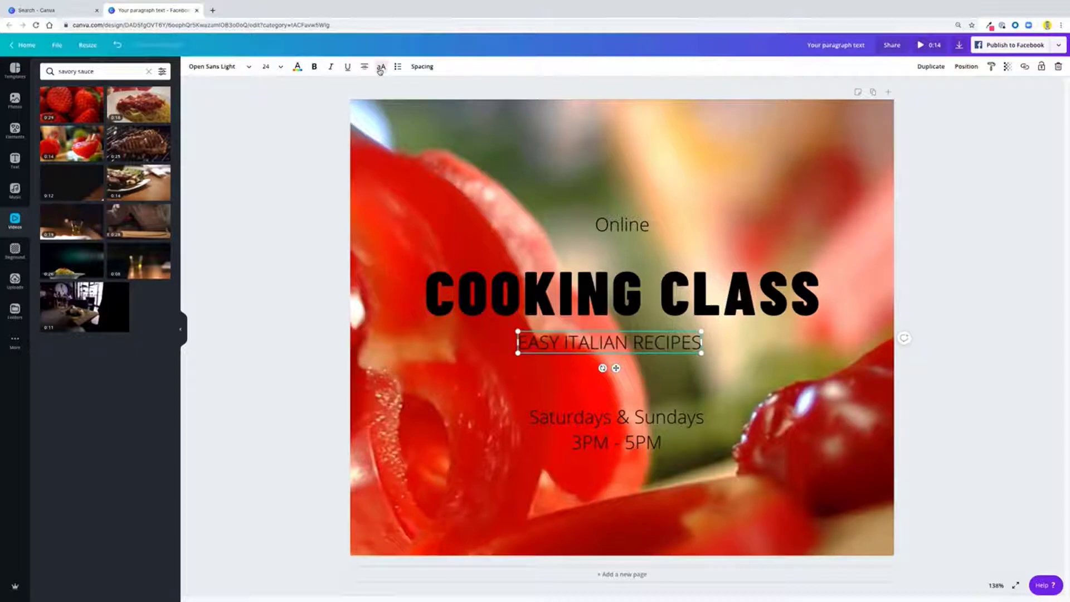
Set the "EASY ITALIAN RECIPES" text to the Barlow Condensed Bold font and try bold formatting on it.
left_click(204, 67)
left_click(89, 125)
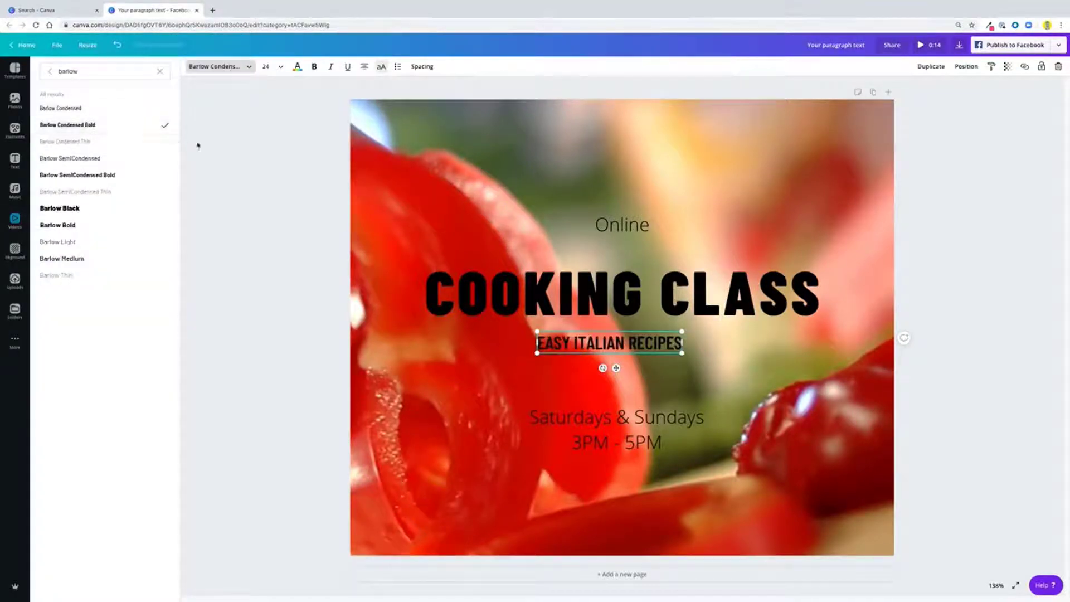
left_click(314, 67)
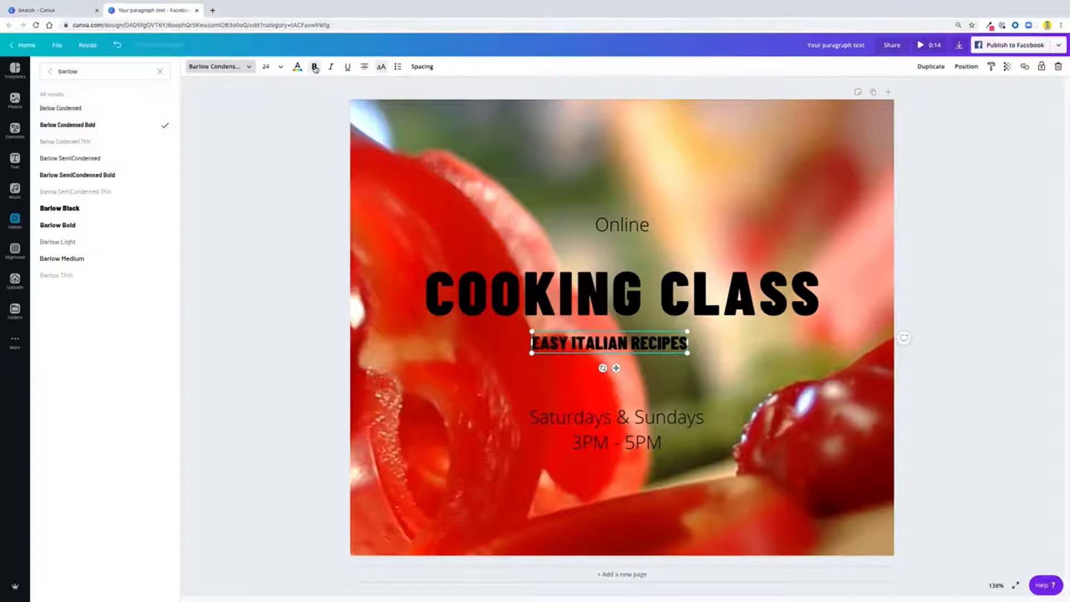
Widen the letter spacing of the "EASY ITALIAN RECIPES" text to 222.
left_click(422, 67)
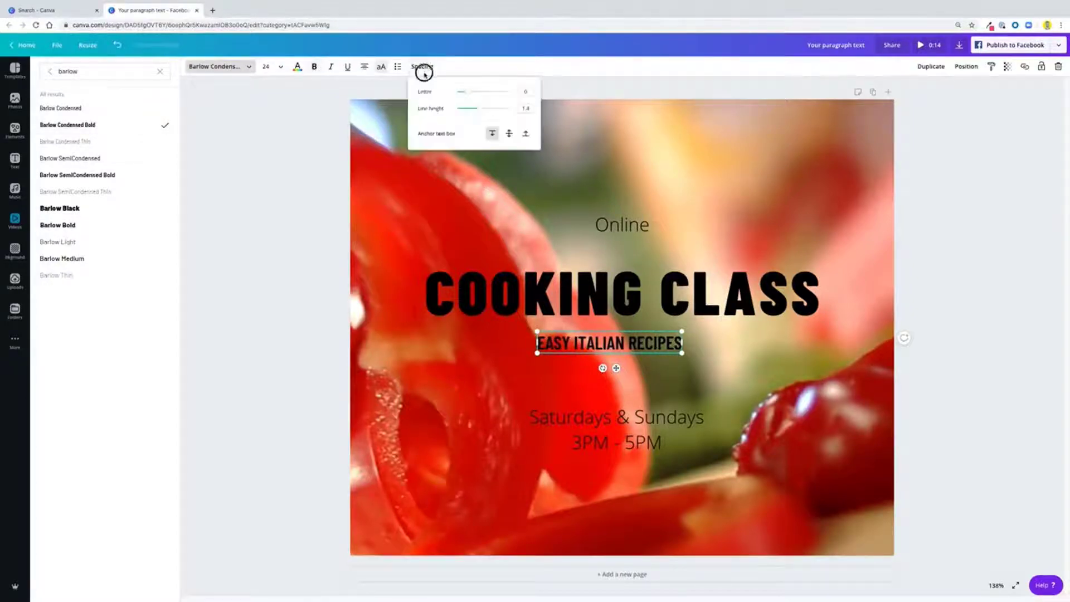
left_click_drag(467, 92, 480, 97)
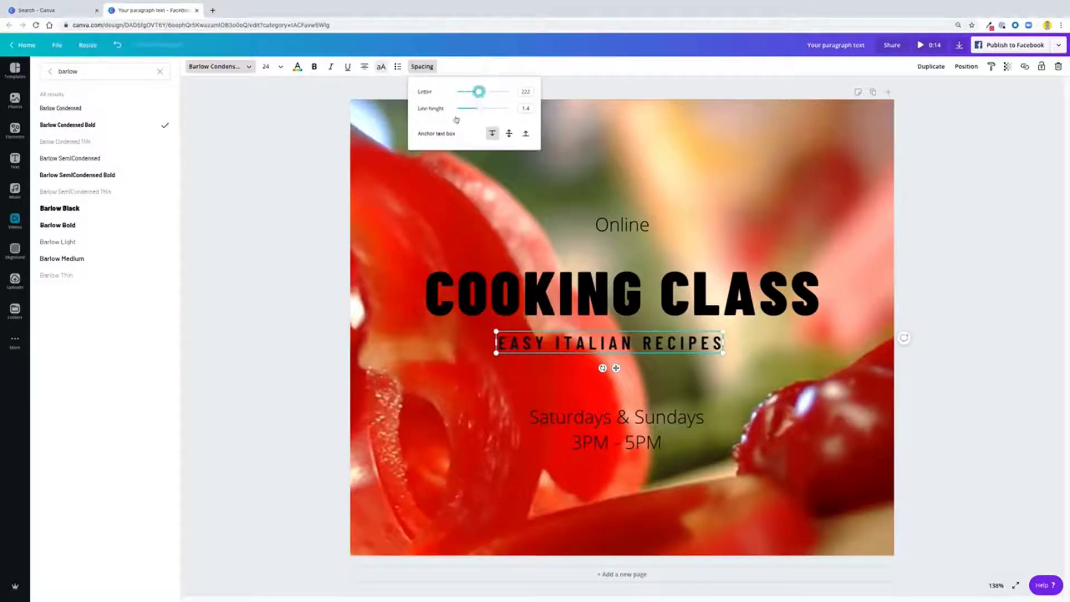
left_click(320, 276)
left_click(591, 342)
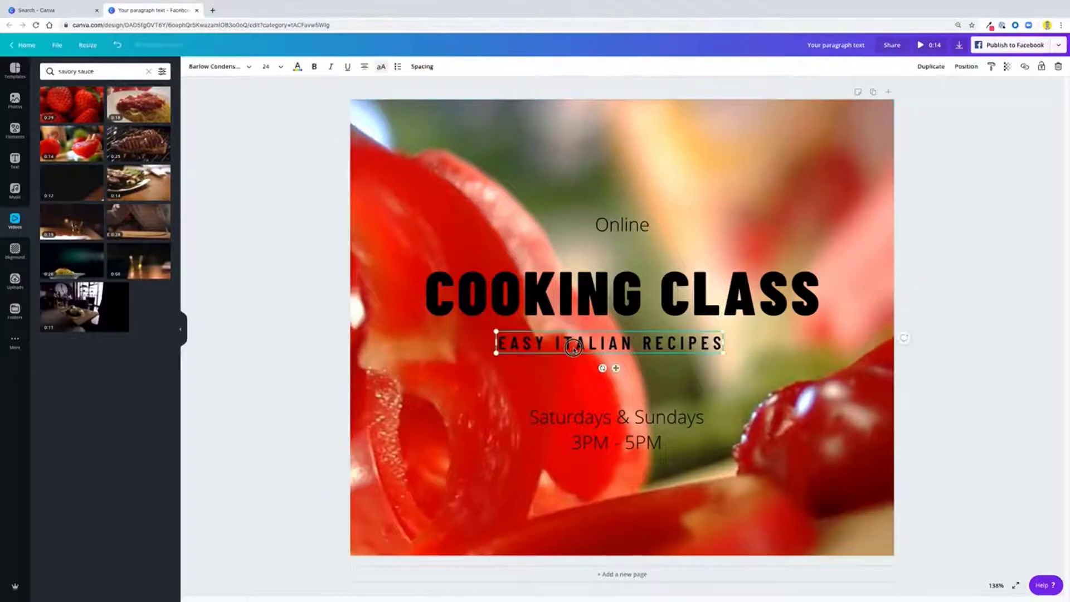
Center the "EASY ITALIAN RECIPES" text horizontally on the page and nudge it slightly closer to "COOKING CLASS".
left_click(966, 66)
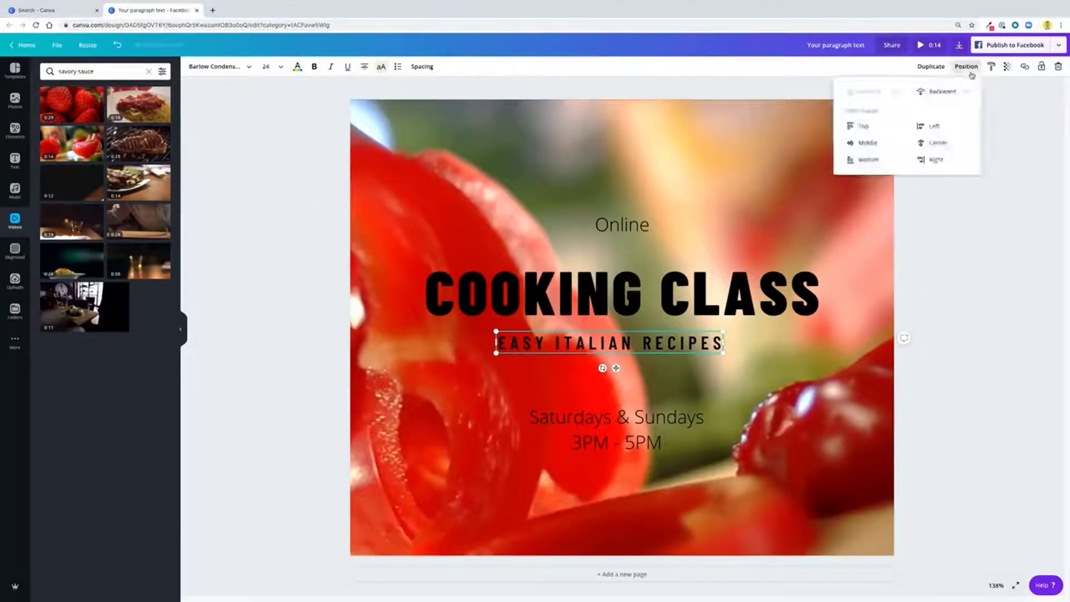
left_click(960, 310)
left_click(687, 349)
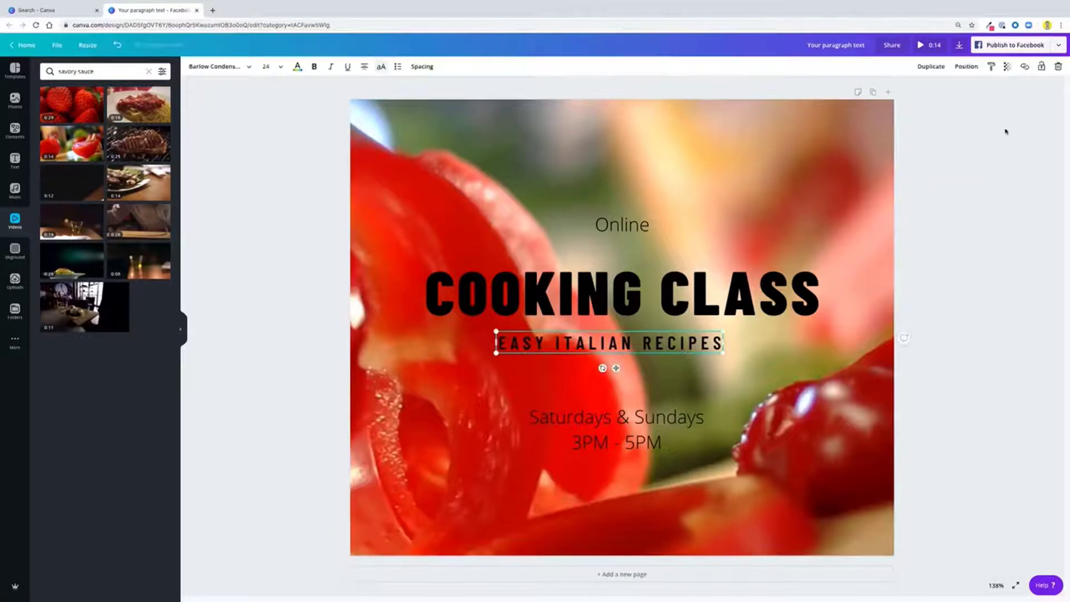
left_click(971, 69)
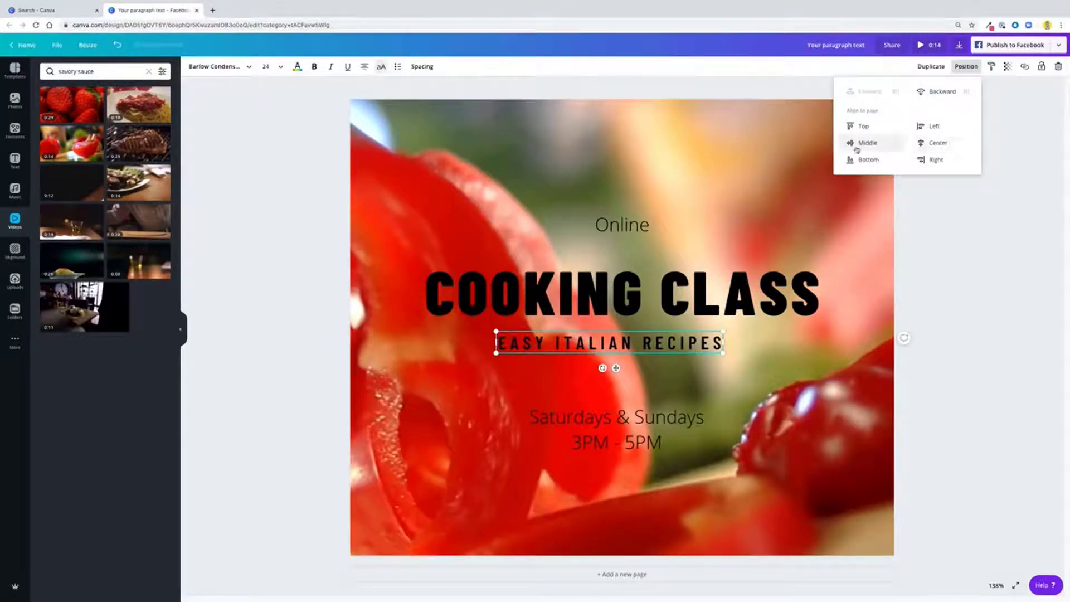
left_click(941, 148)
left_click(942, 256)
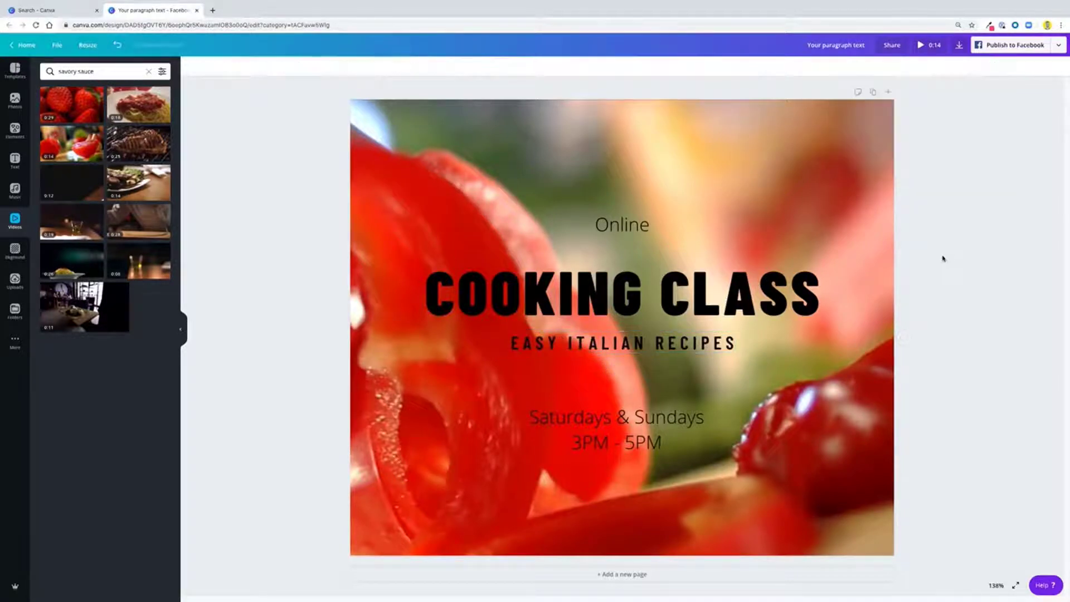
left_click_drag(607, 346, 609, 345)
Search the fonts for "handwritten" for the "Online" text and look through the available styles.
left_click(615, 235)
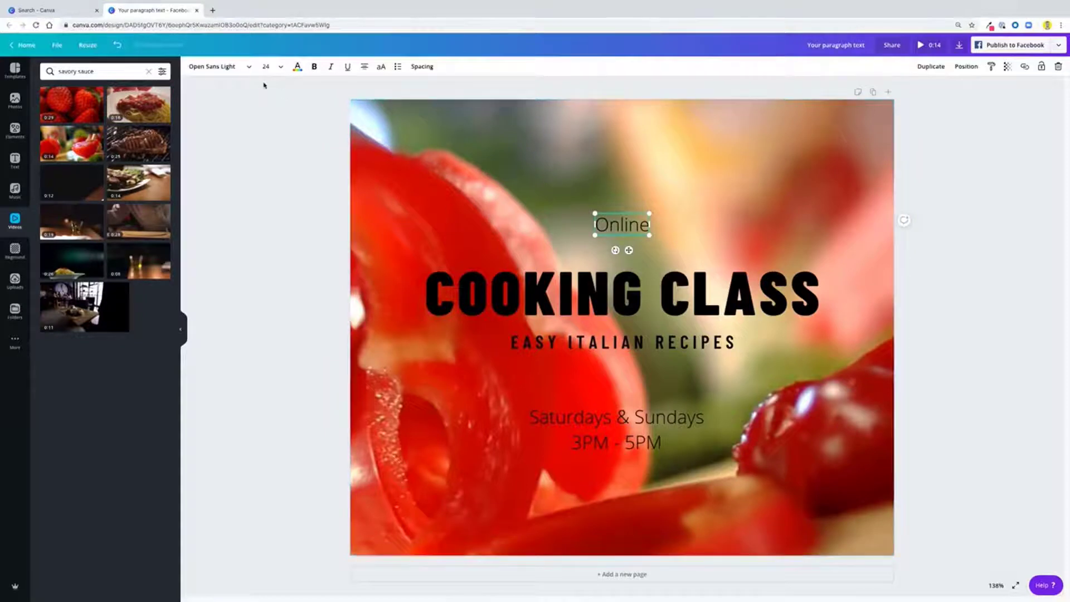
left_click(225, 73)
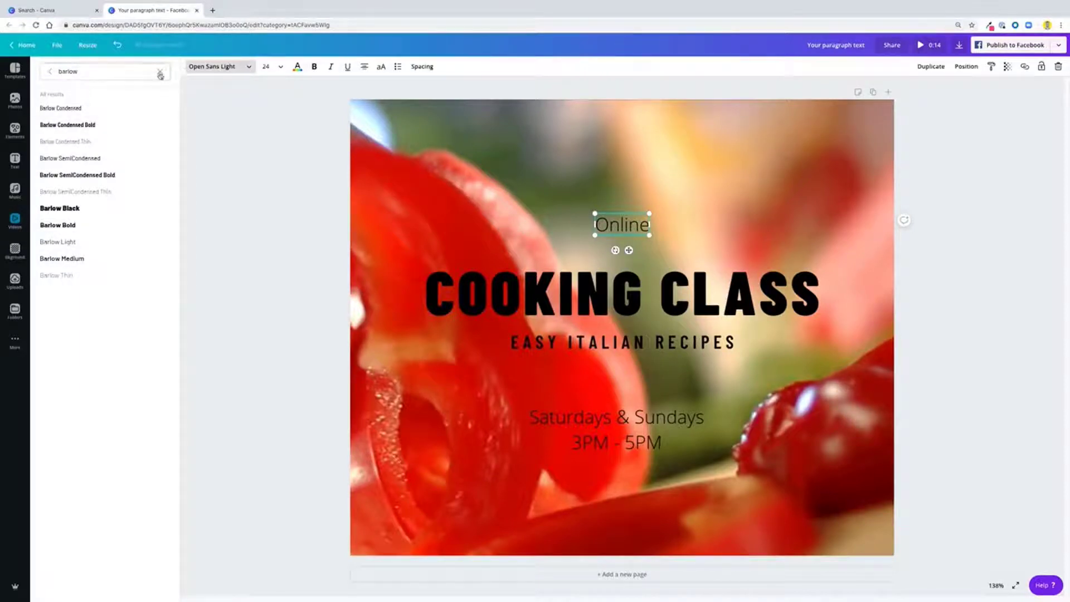
left_click(160, 71)
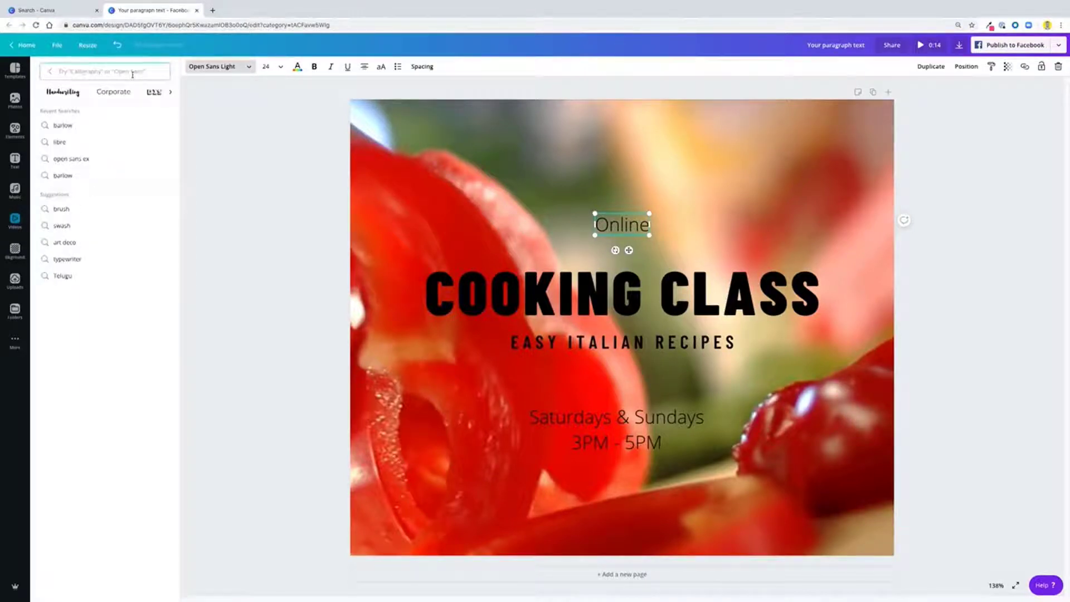
type("handw")
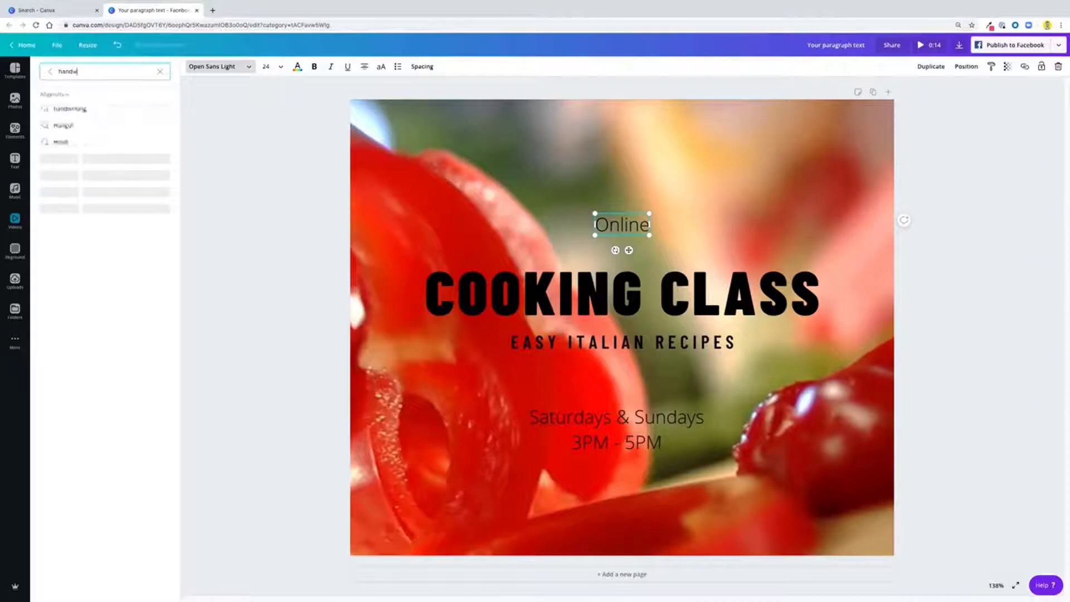
type("ritten")
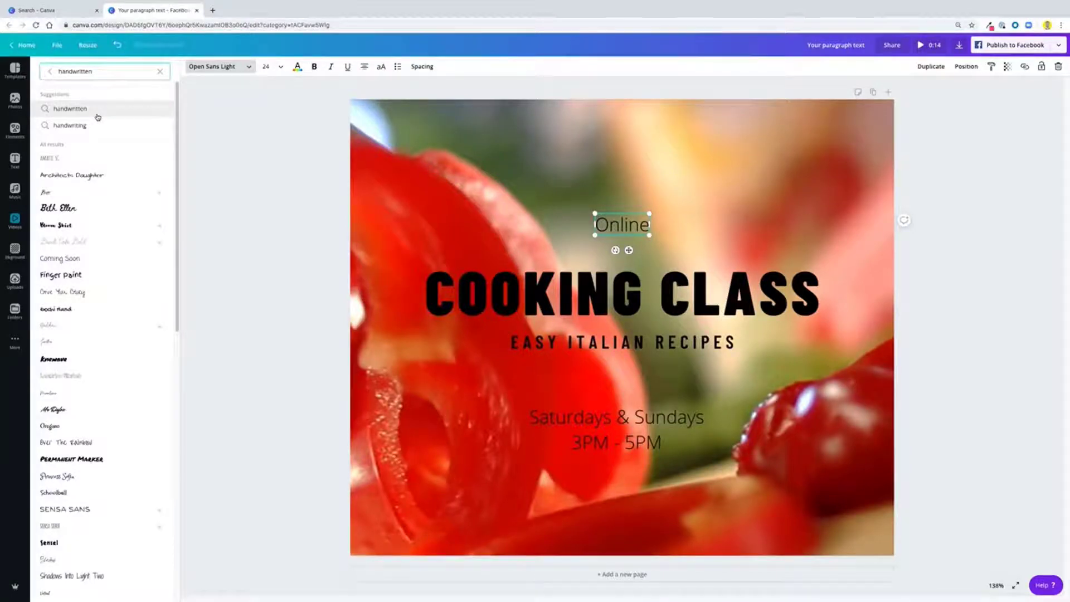
scroll(74, 355, "down", 9)
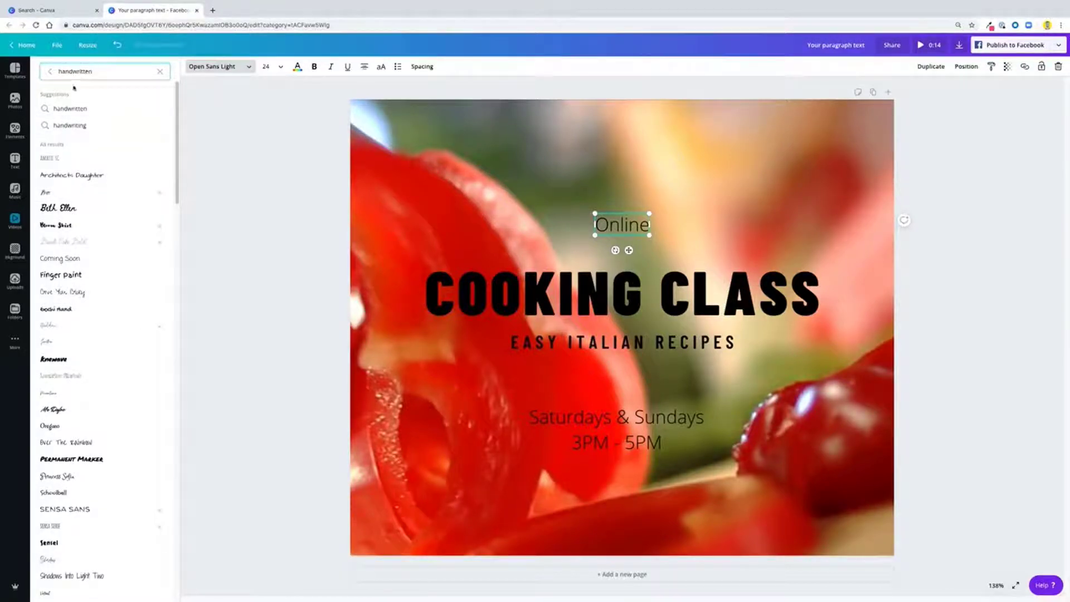
scroll(53, 276, "down", 3)
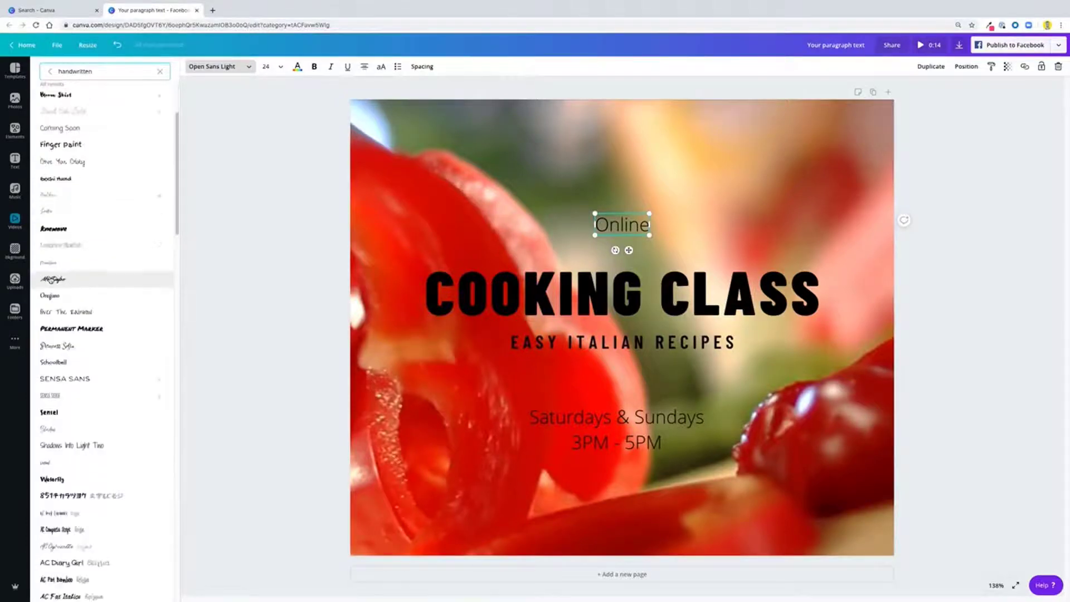
scroll(53, 279, "down", 10)
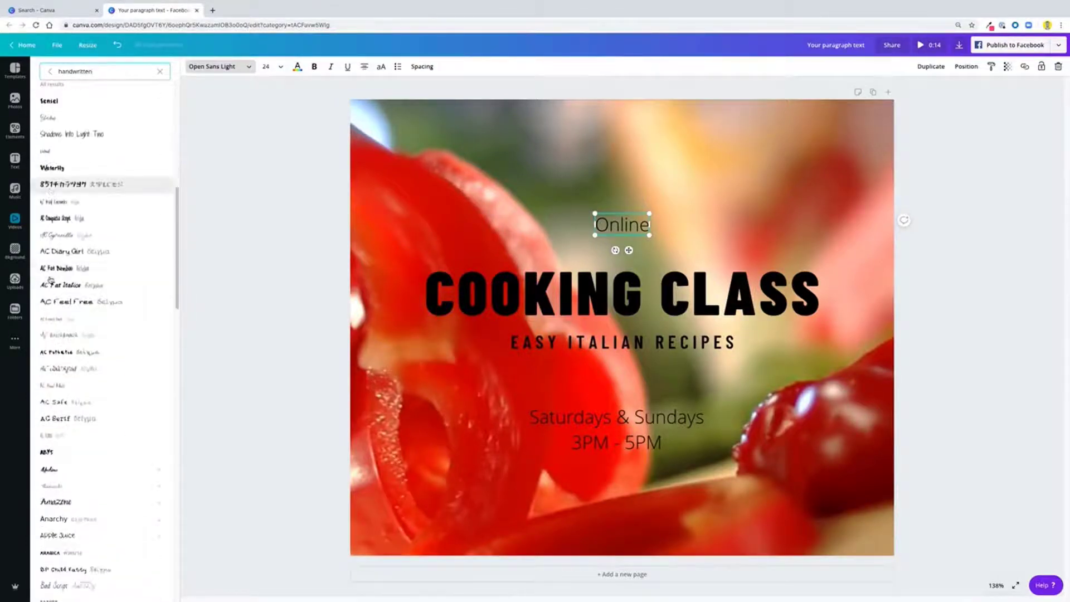
scroll(51, 280, "down", 20)
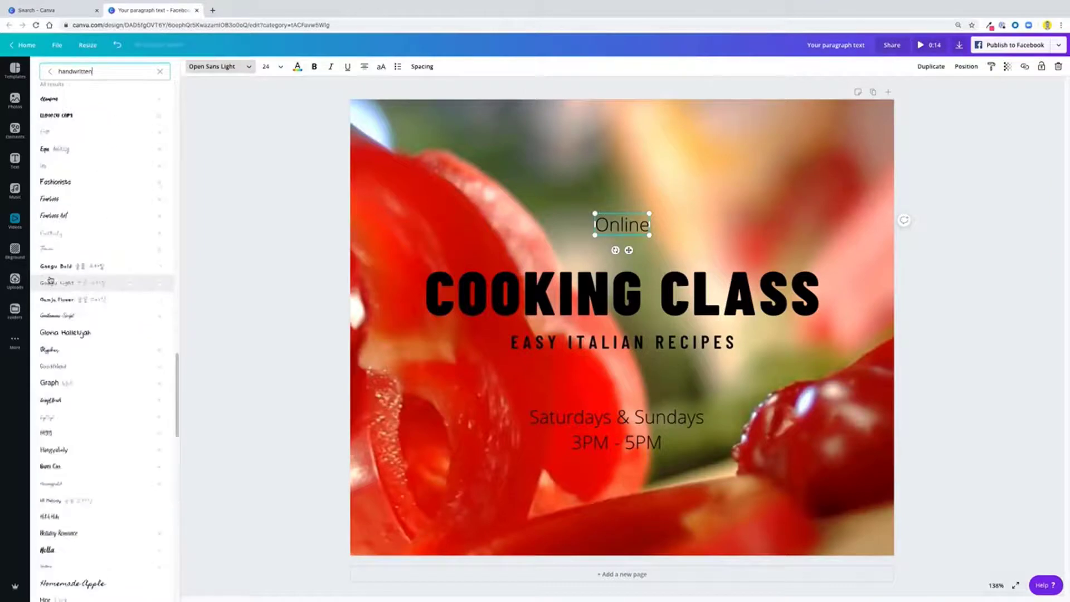
scroll(50, 280, "down", 20)
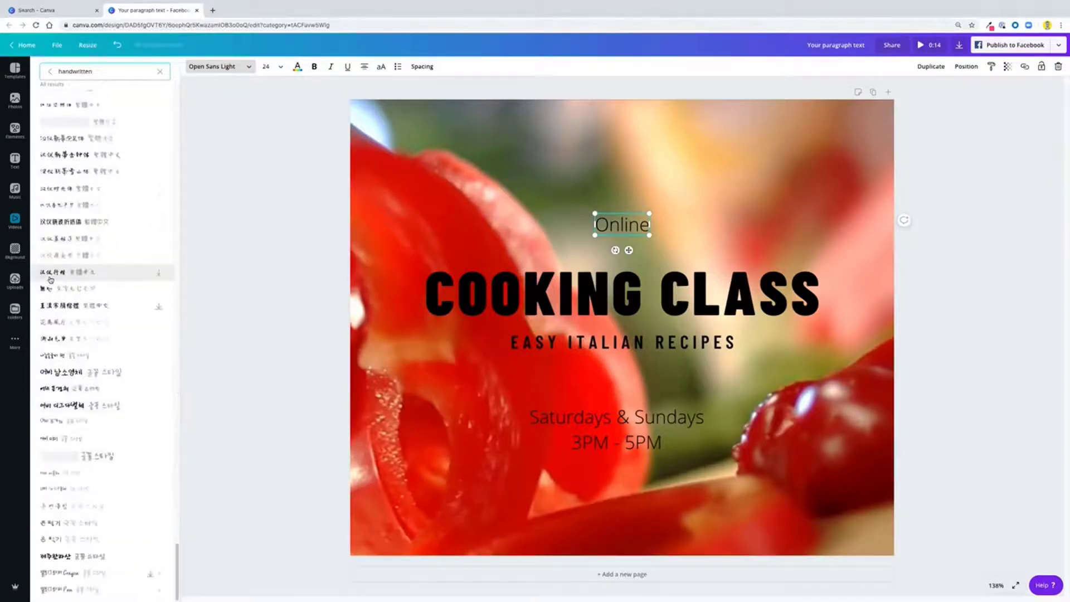
scroll(50, 280, "up", 20)
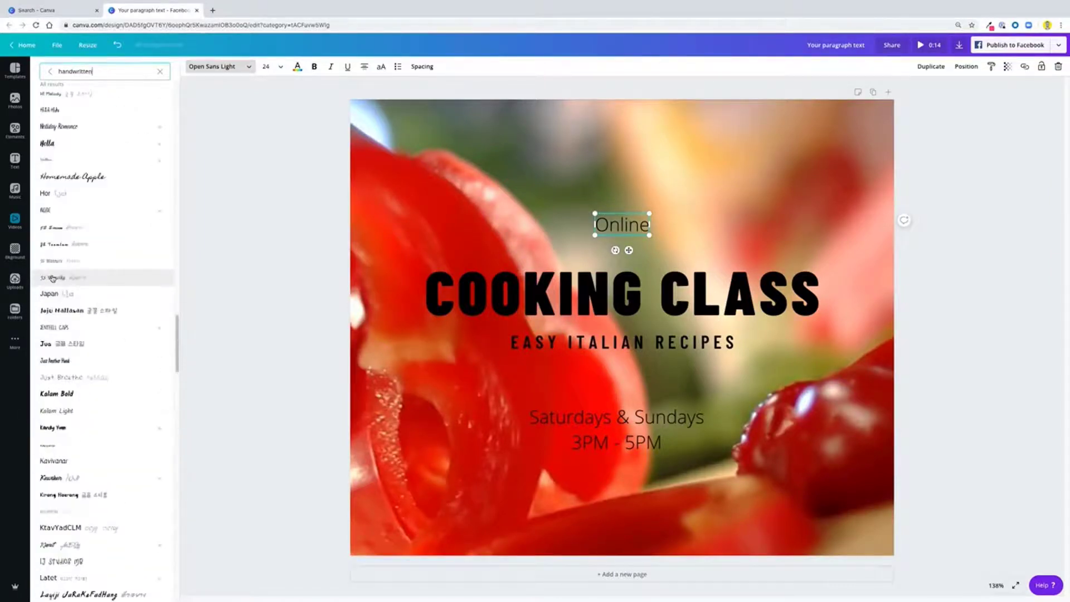
scroll(52, 278, "up", 7)
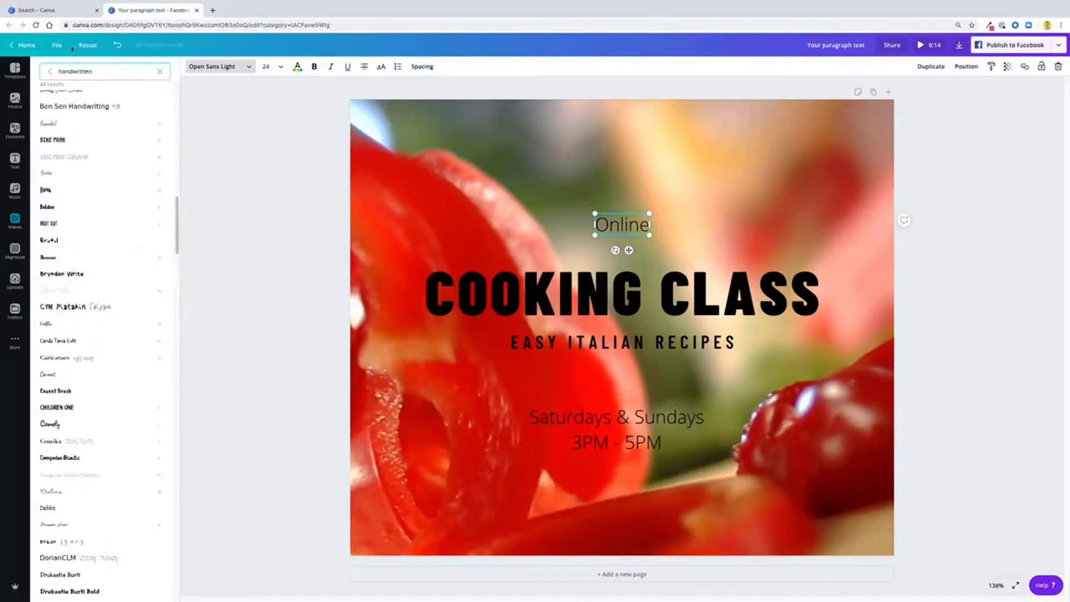
Set the "Online" text to the Mr Dafoe font and enlarge it to size 120.
left_click_drag(96, 71, 48, 70)
type("daf")
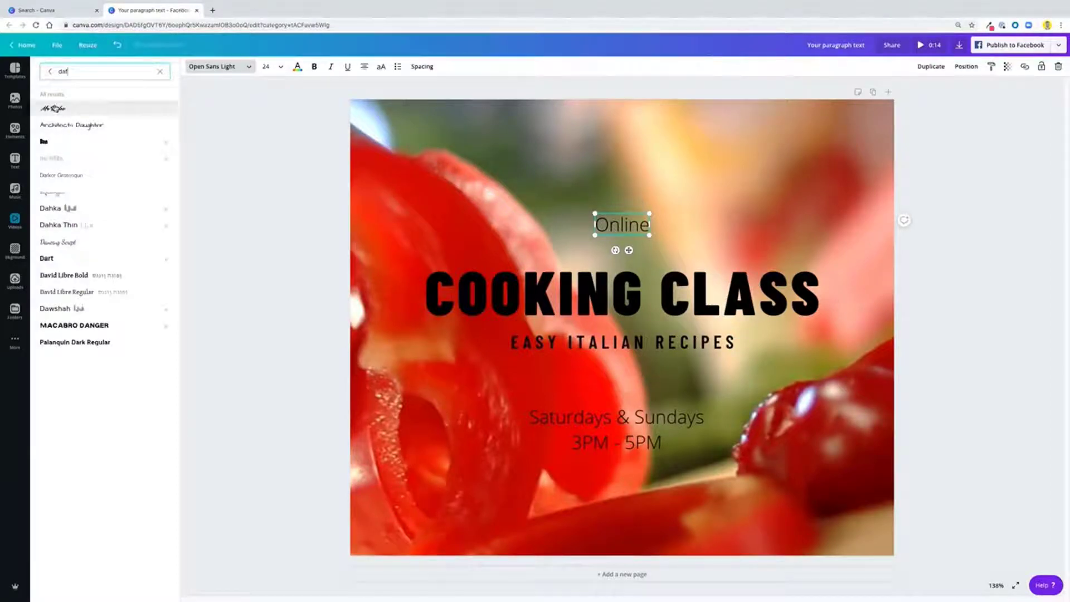
left_click(55, 109)
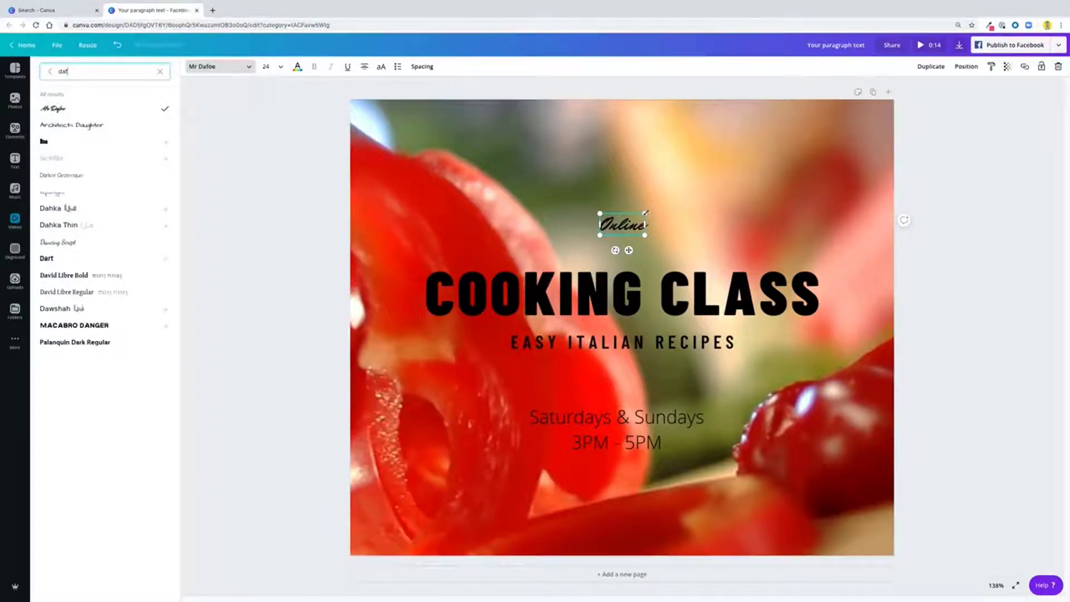
left_click_drag(645, 213, 838, 150)
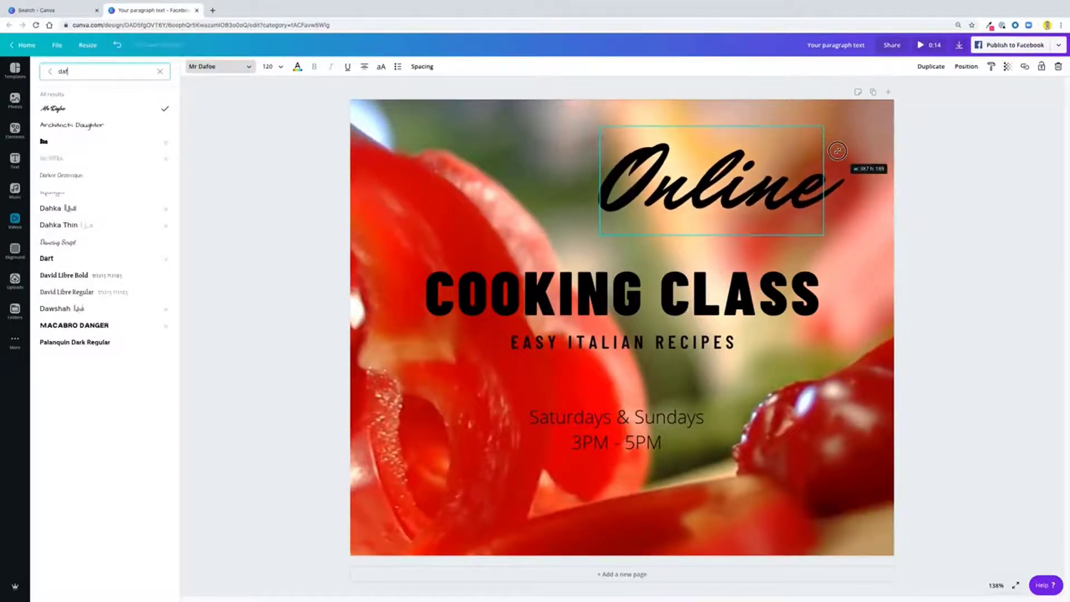
Place "Online" directly above "COOKING CLASS" and tilt it slightly counterclockwise so it rises toward its end.
left_click_drag(667, 199, 578, 233)
left_click_drag(623, 285, 638, 297)
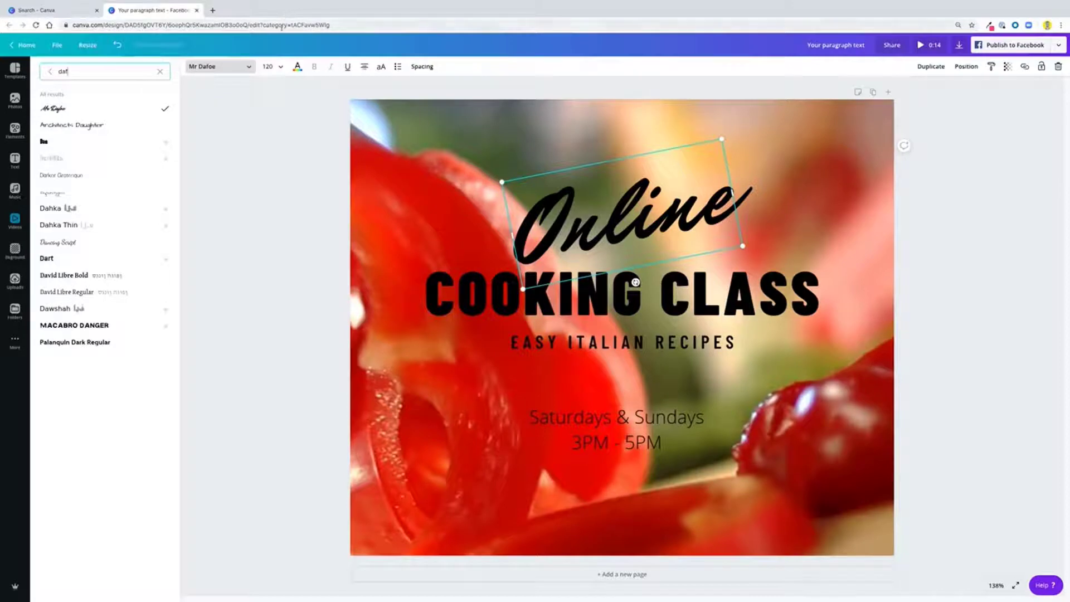
left_click(590, 413)
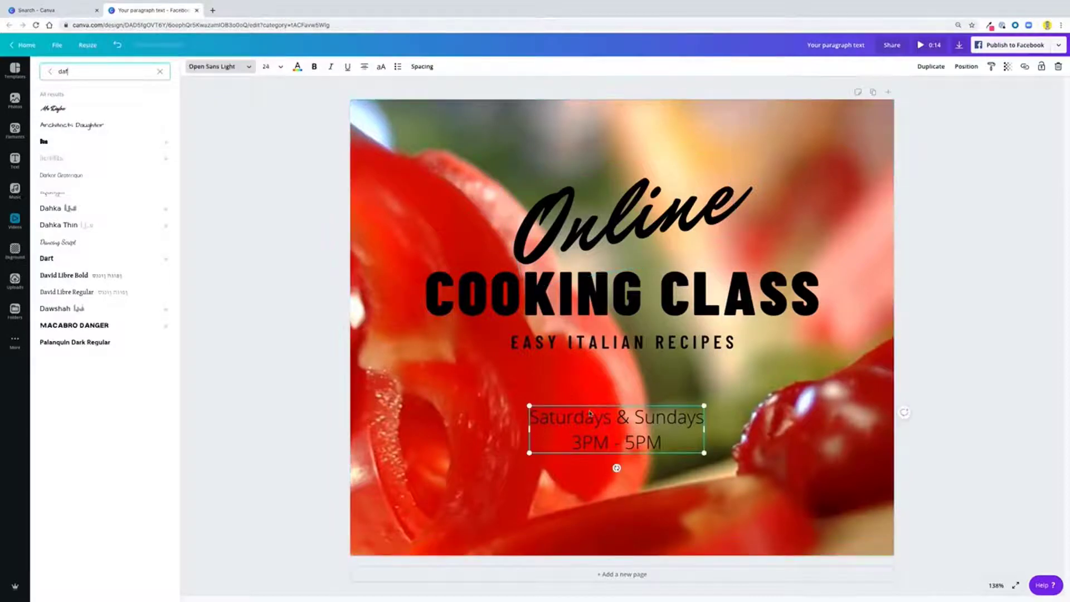
left_click(613, 220)
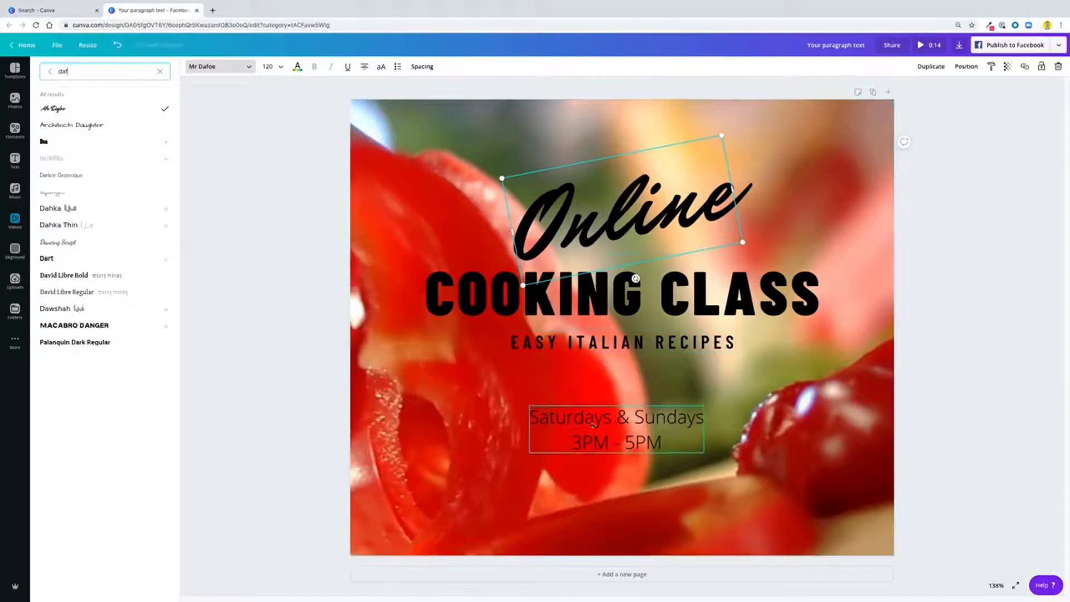
left_click(592, 425)
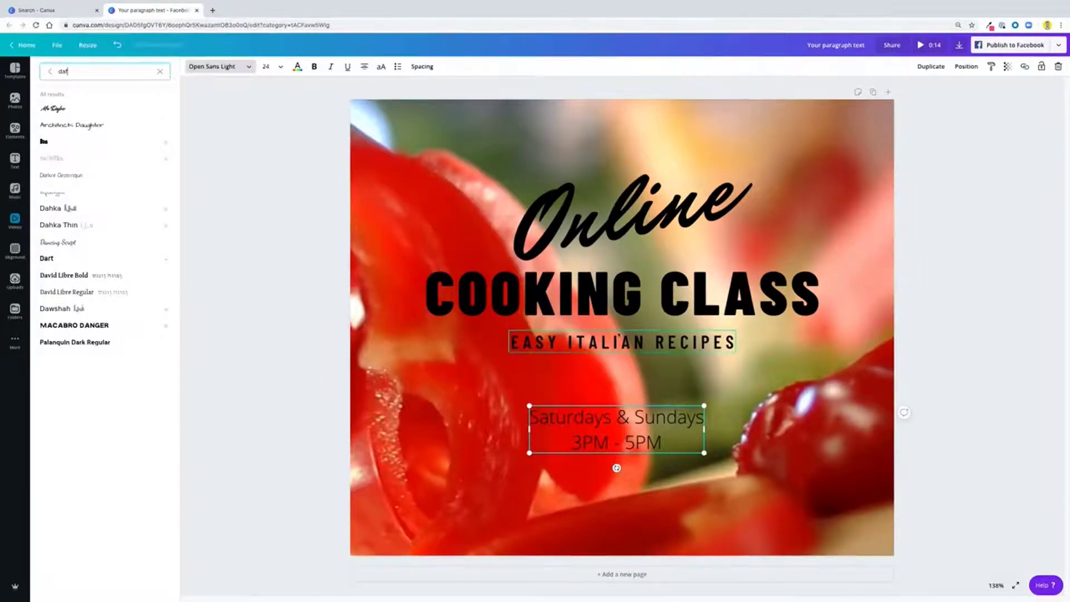
left_click(460, 309)
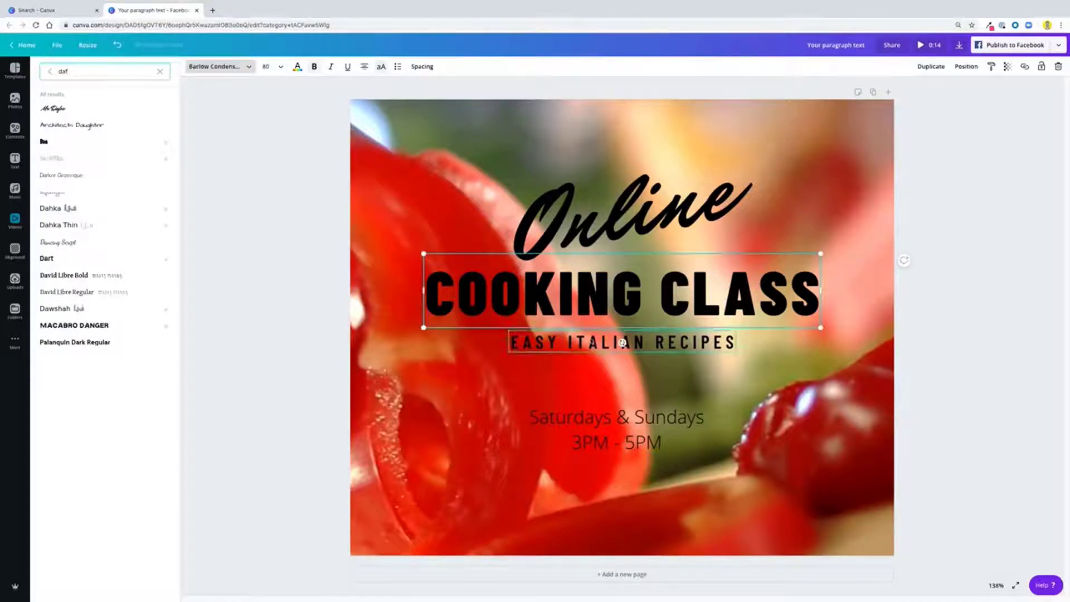
left_click(623, 343)
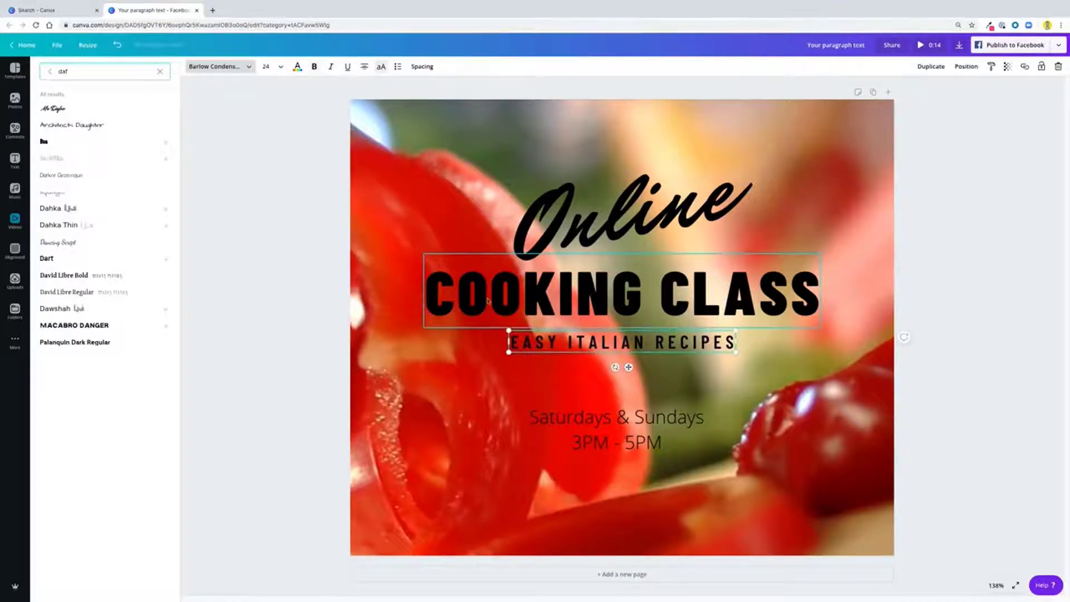
Set the "Saturdays & Sundays 3PM - 5PM" text to the Barlow Condensed Bold font.
left_click(590, 417)
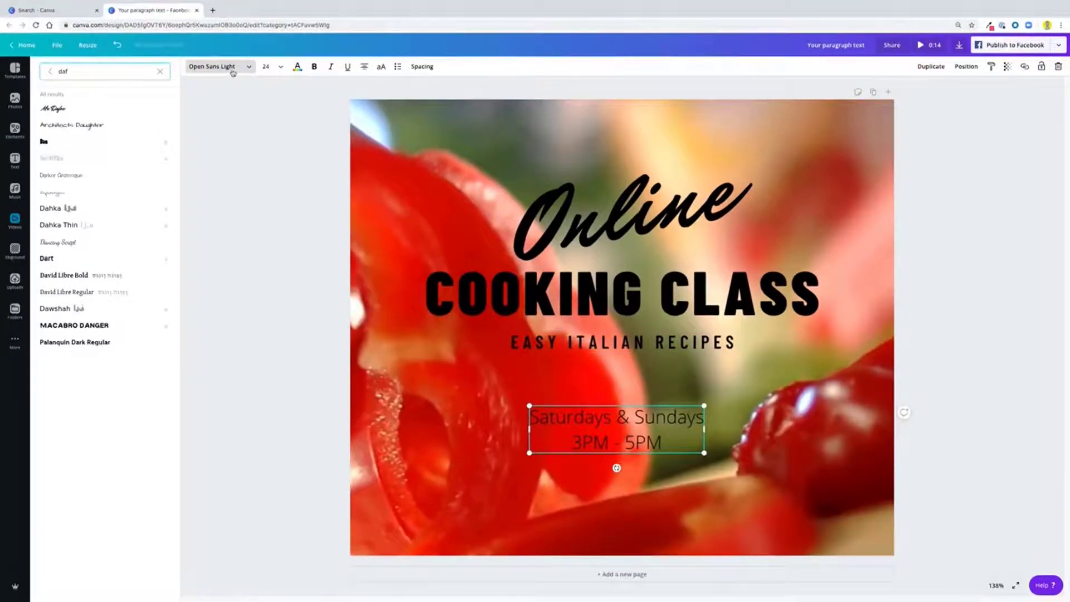
left_click(233, 73)
left_click(244, 72)
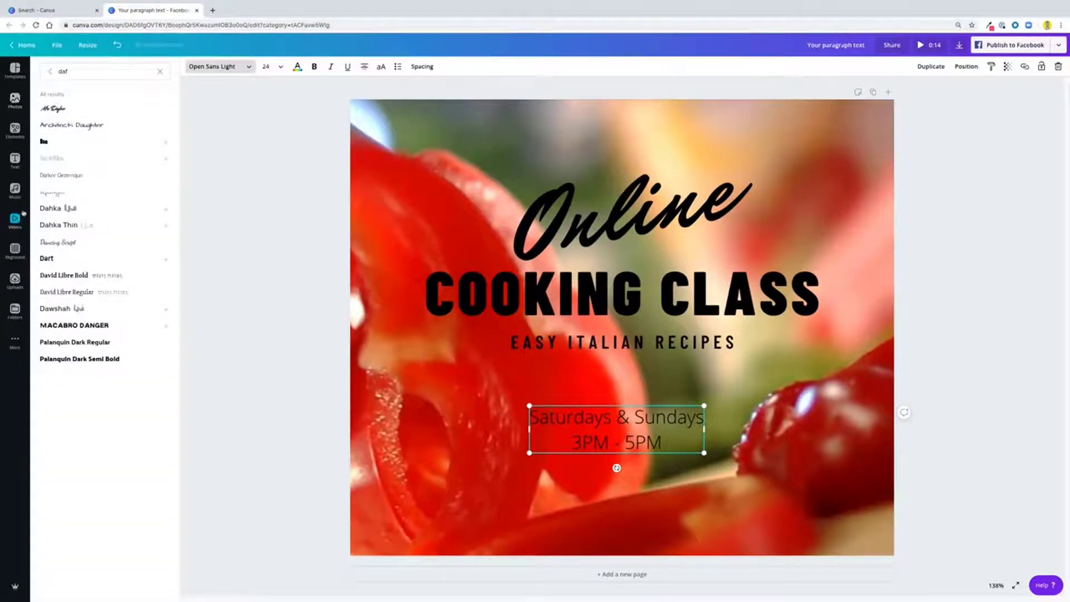
left_click(257, 71)
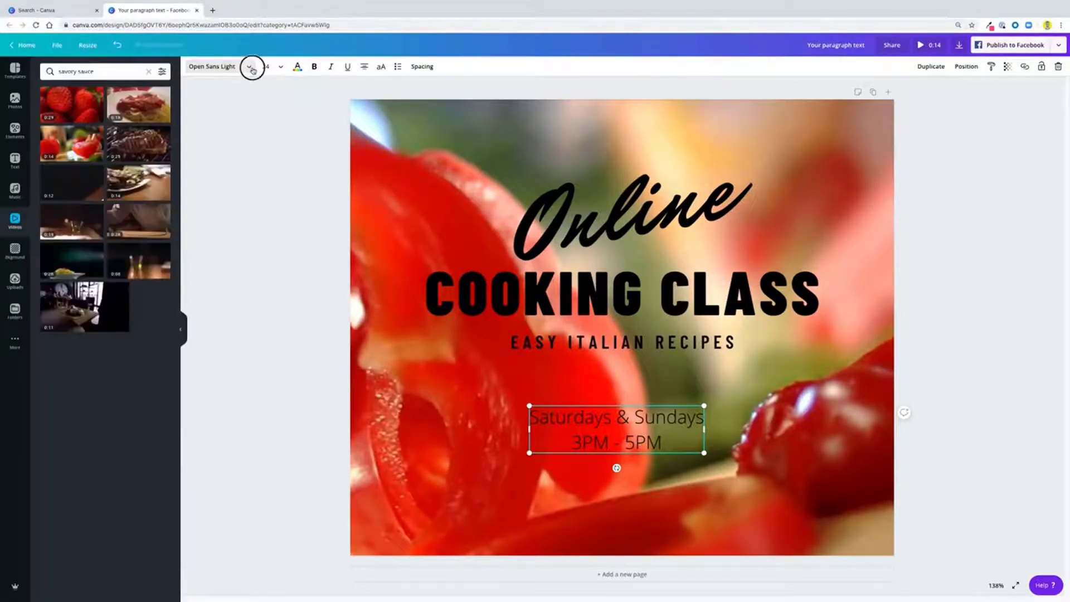
left_click(250, 68)
left_click(161, 72)
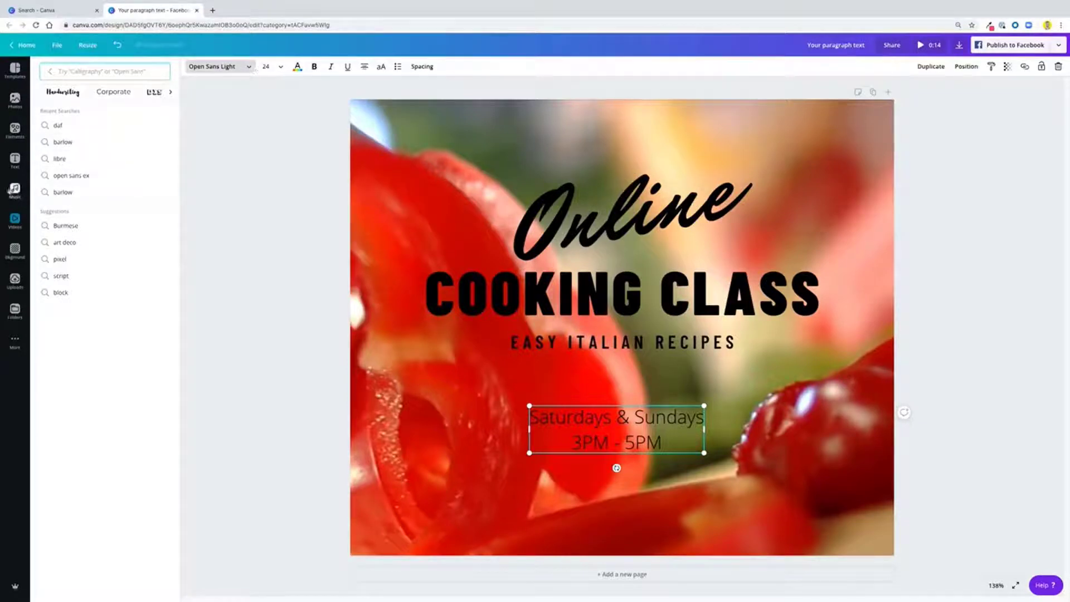
left_click(49, 71)
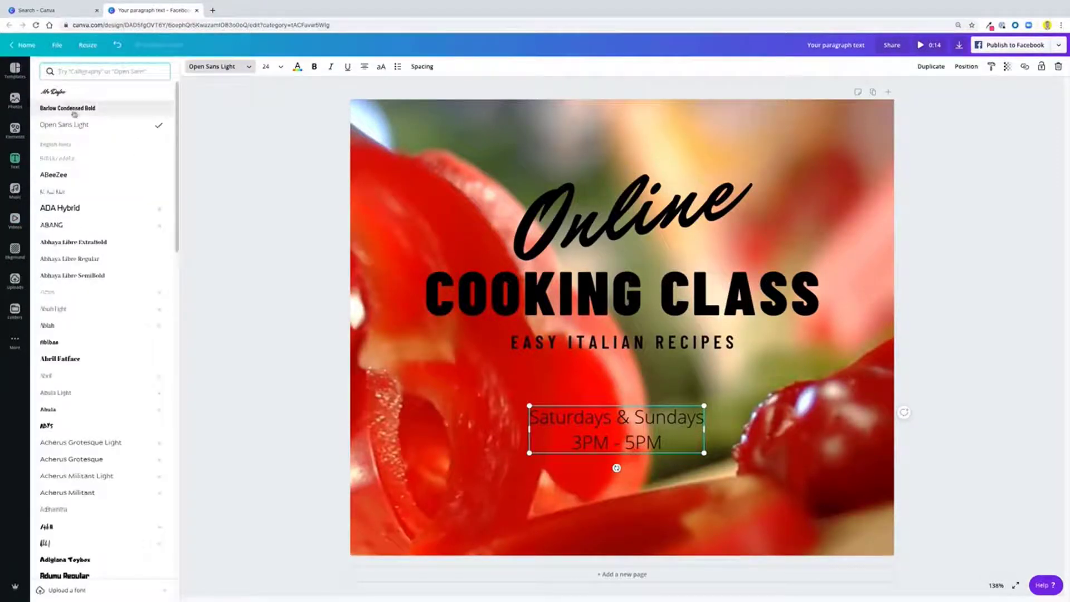
left_click(91, 109)
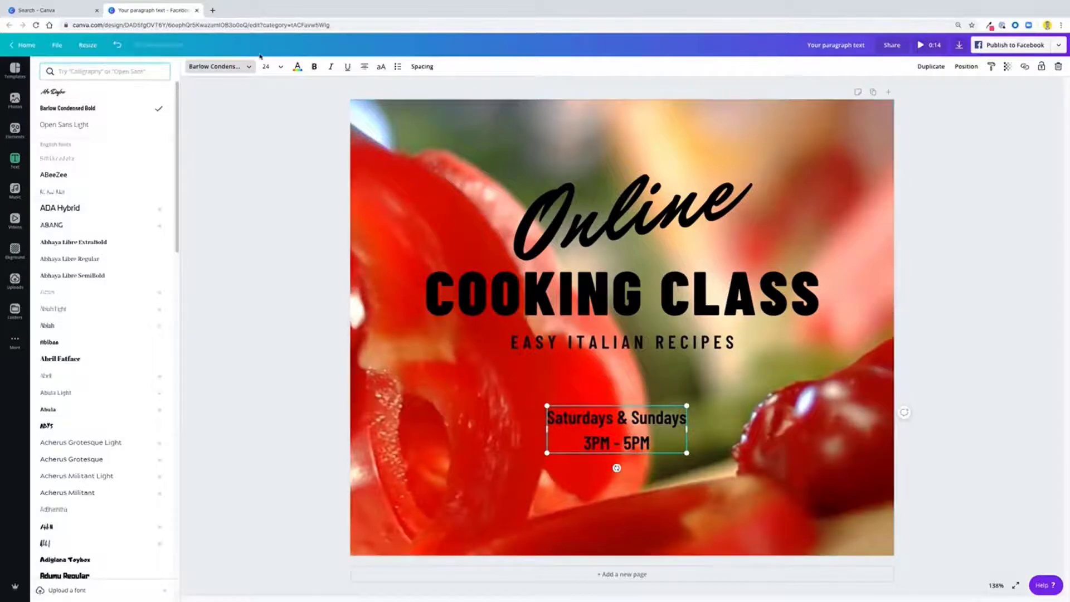
Set the "Saturdays & Sundays 3PM - 5PM" text to size 36 and its line height to 1.1.
left_click(280, 68)
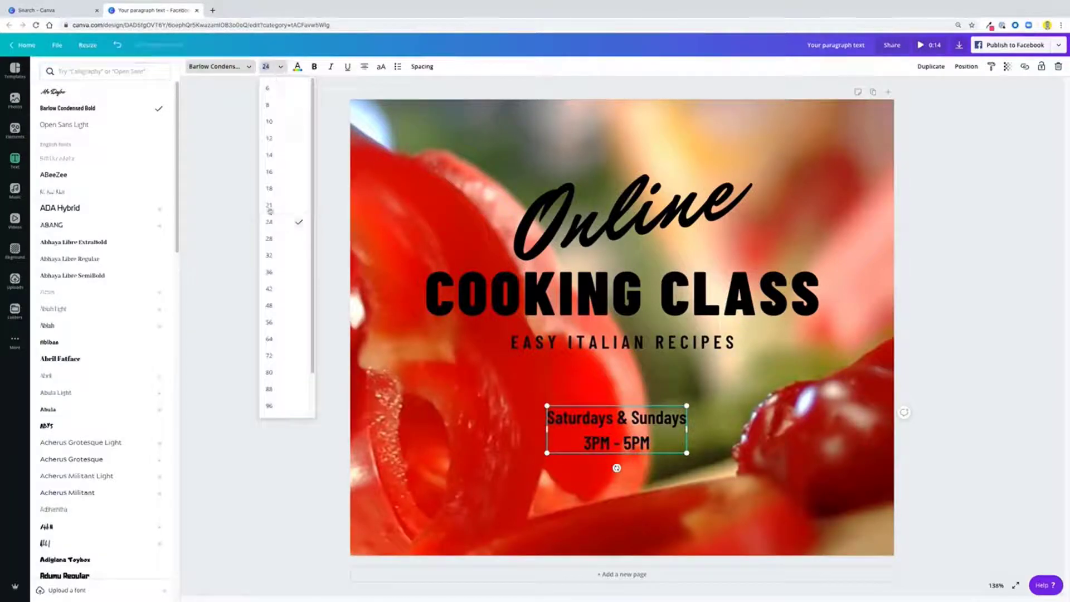
left_click(273, 271)
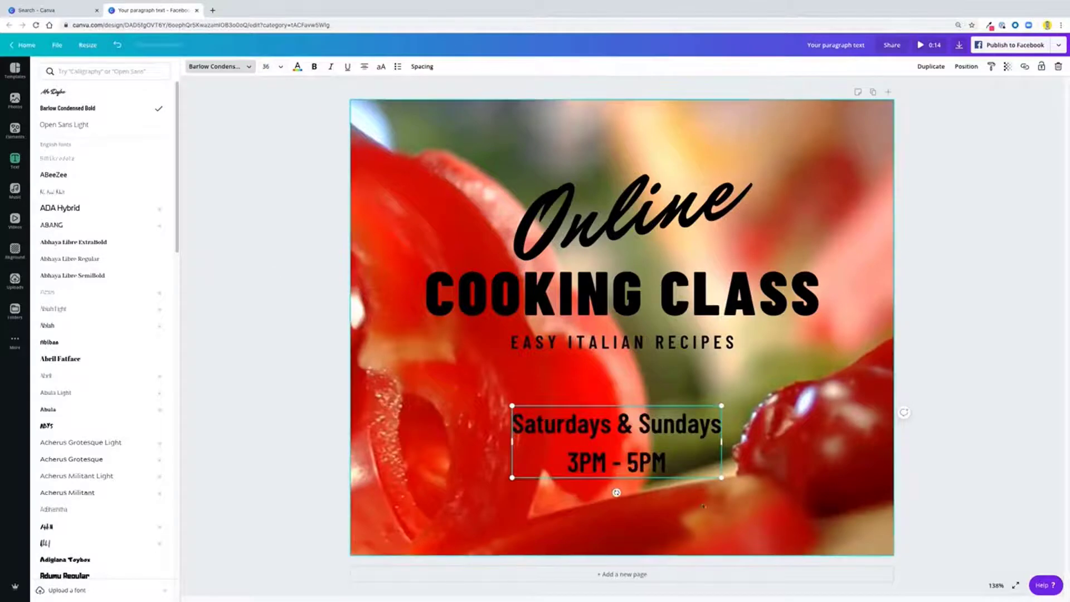
left_click(425, 67)
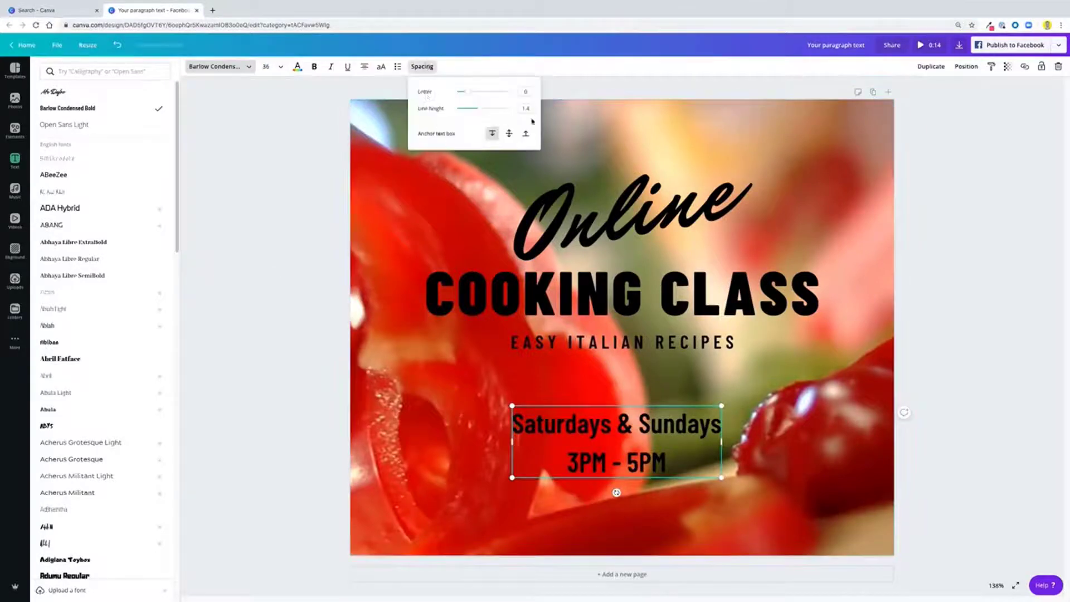
left_click_drag(484, 111, 472, 111)
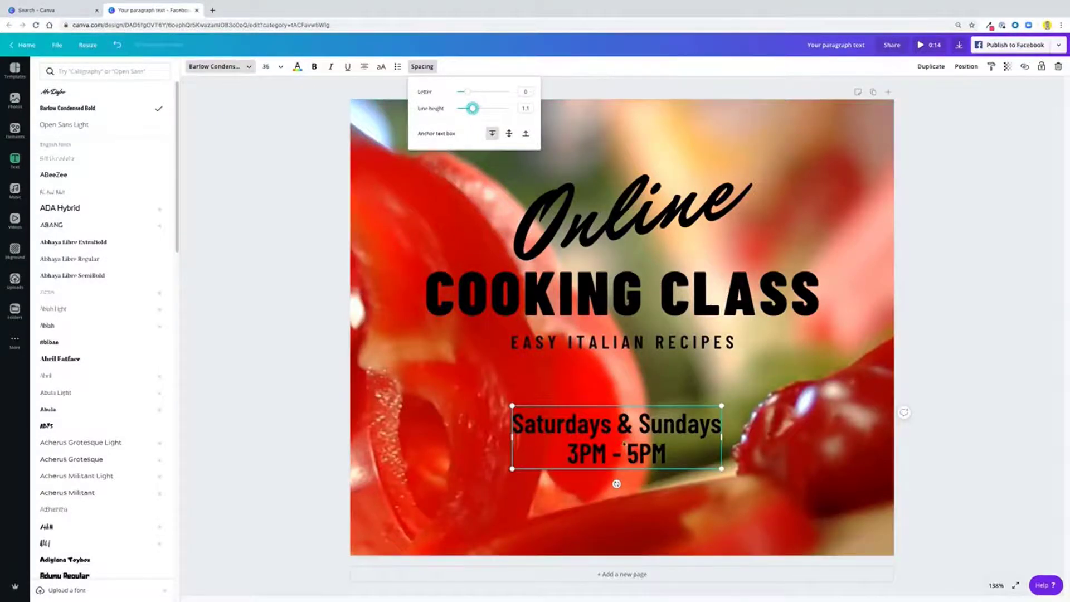
Centre the "Saturdays & Sundays 3PM - 5PM" text horizontally on the page.
left_click(608, 342)
left_click(616, 438)
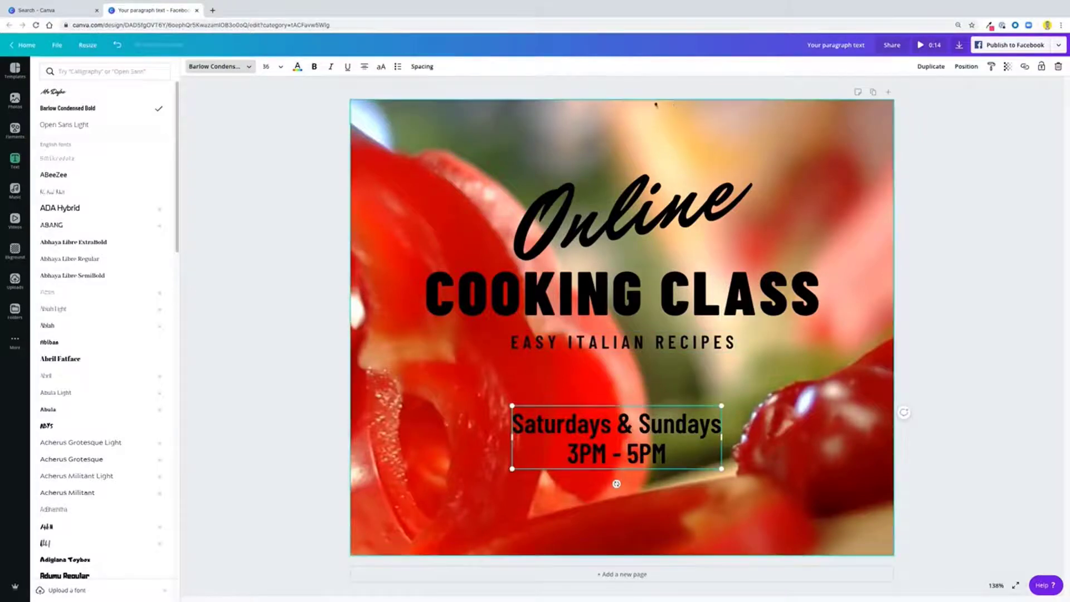
left_click(959, 68)
left_click(935, 142)
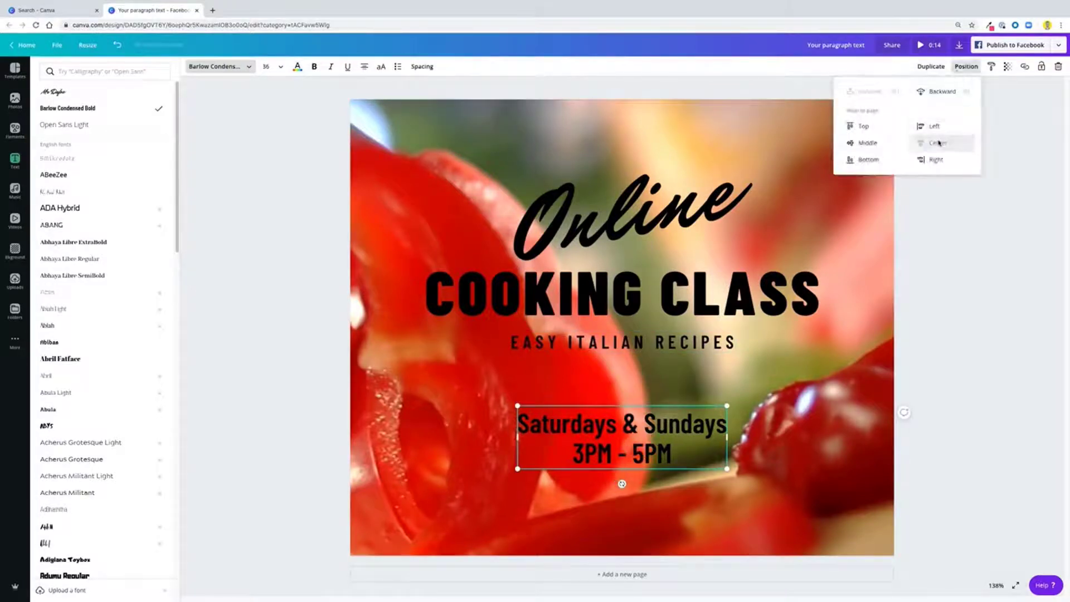
Play and scrub through the background video to check the black text's legibility, and look at its trim range.
left_click(776, 398)
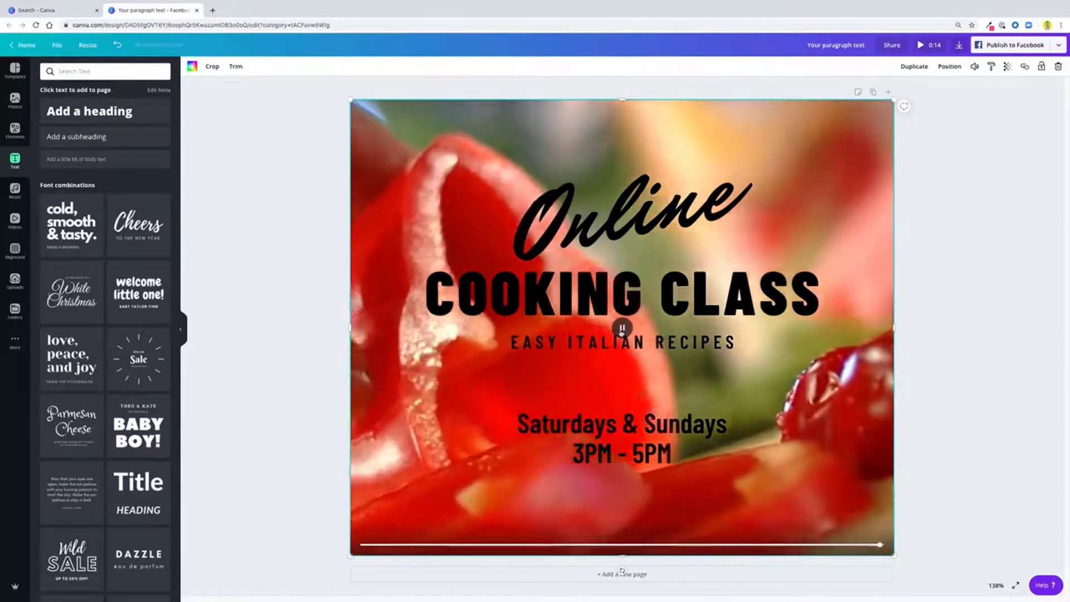
left_click(623, 329)
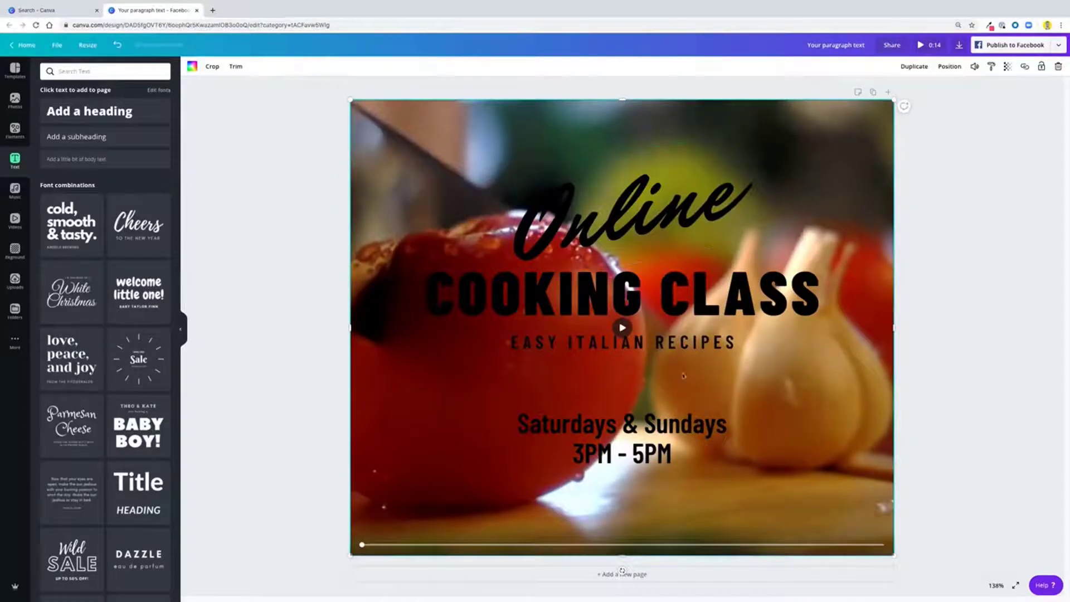
left_click(622, 329)
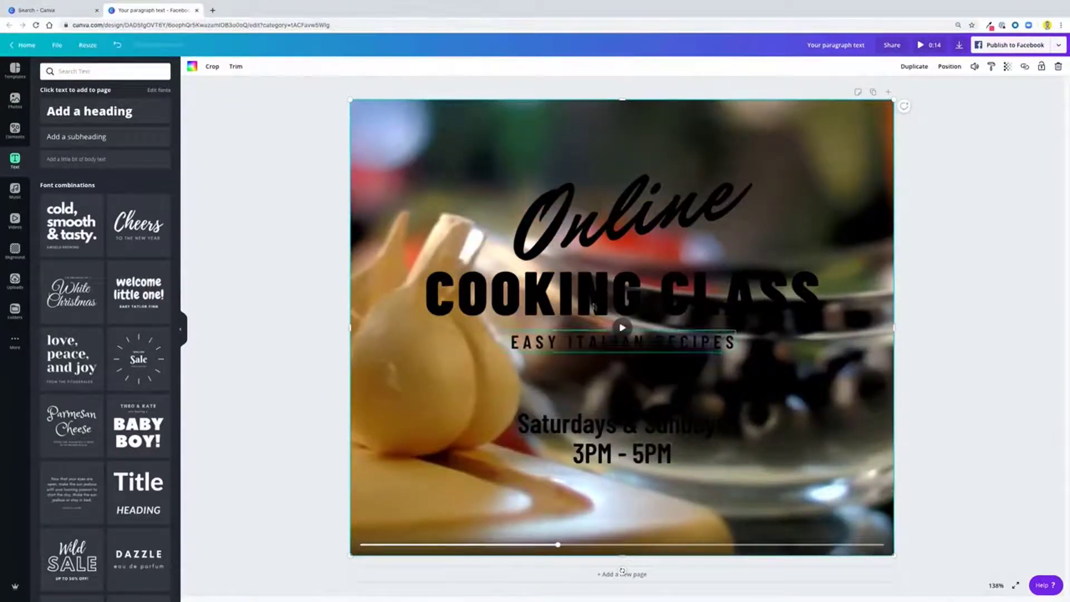
left_click_drag(557, 545, 436, 545)
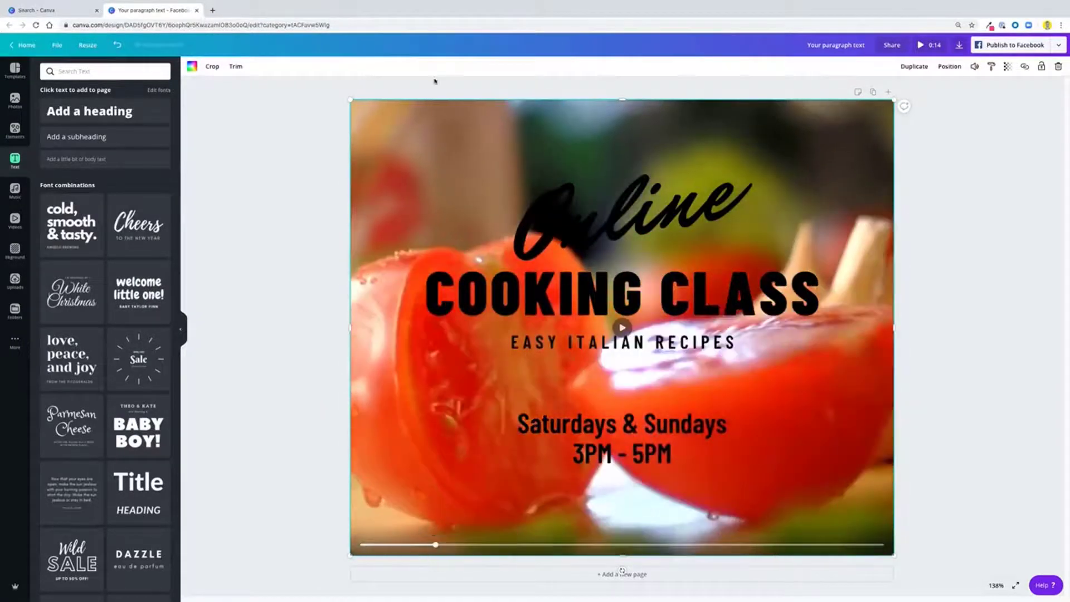
left_click(233, 67)
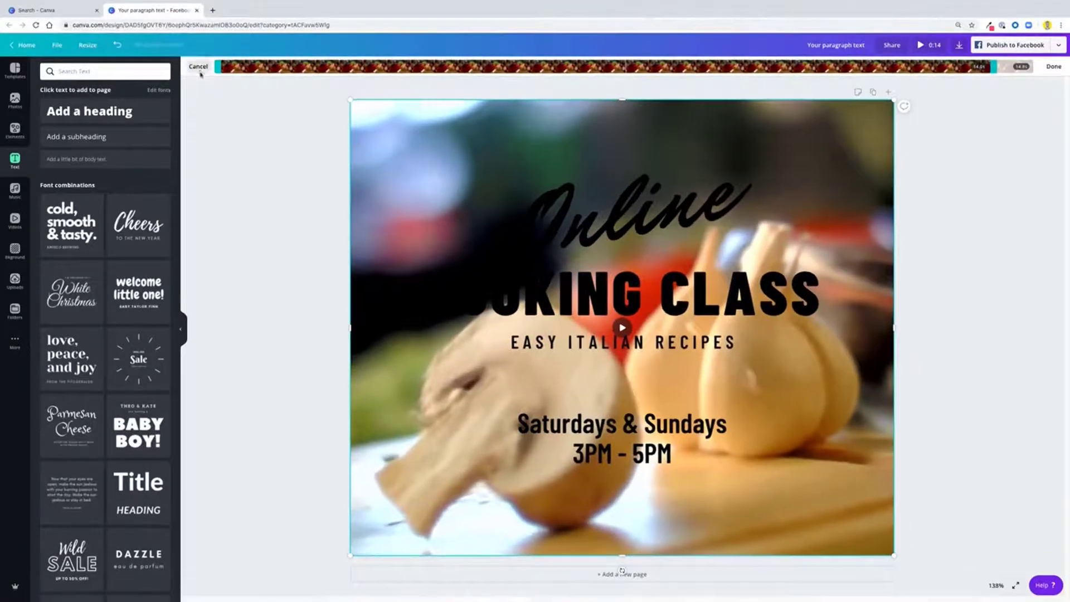
left_click(199, 67)
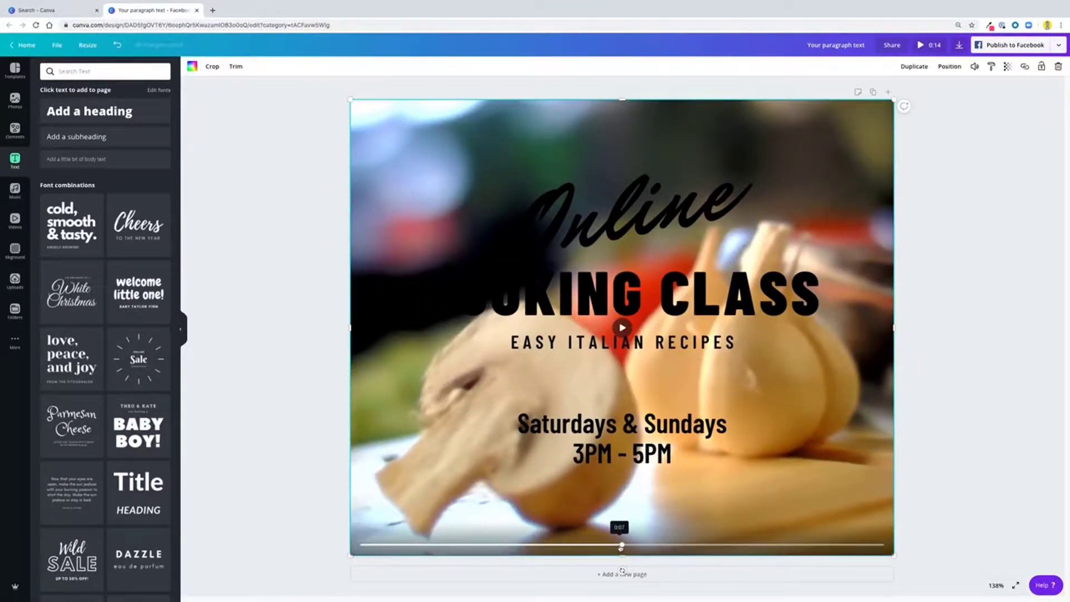
left_click_drag(621, 546, 301, 485)
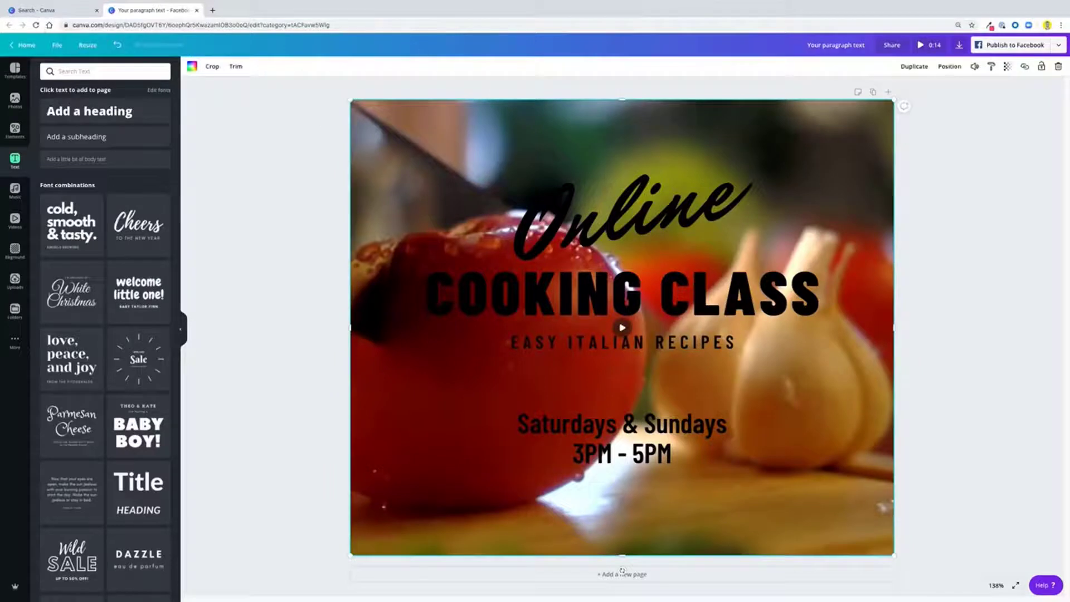
Play the background video from its start and pause it on a frame showing the cut tomatoes.
left_click_drag(832, 151, 834, 148)
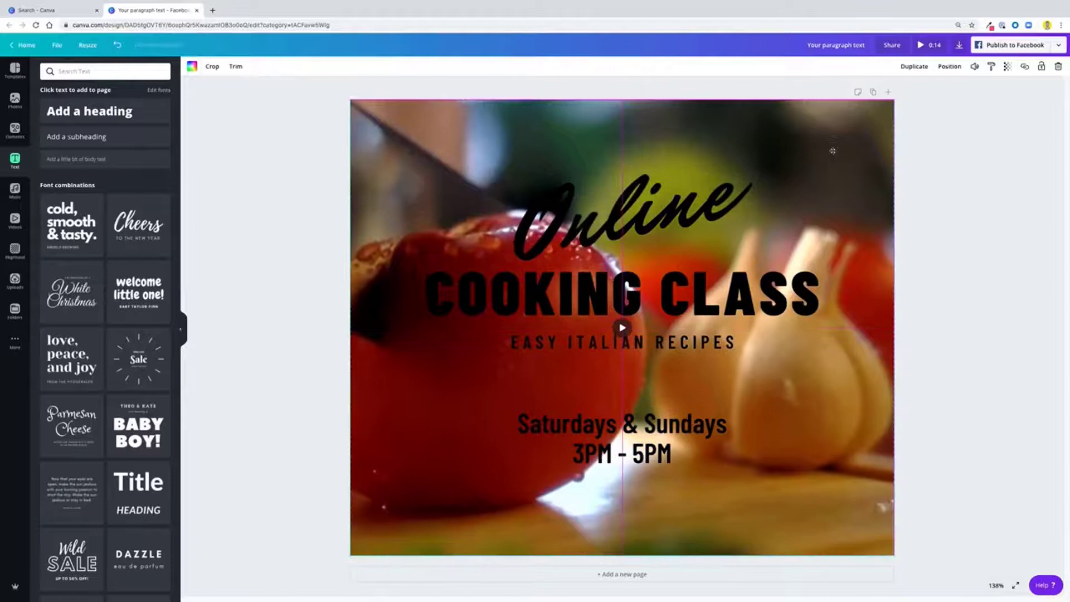
left_click(984, 192)
left_click(441, 442)
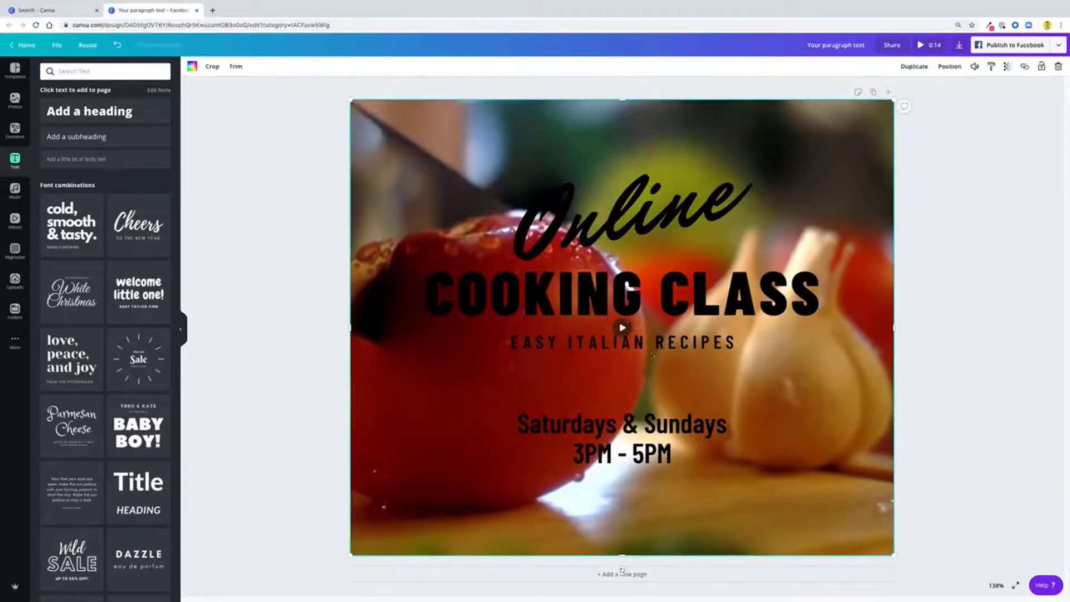
left_click(622, 327)
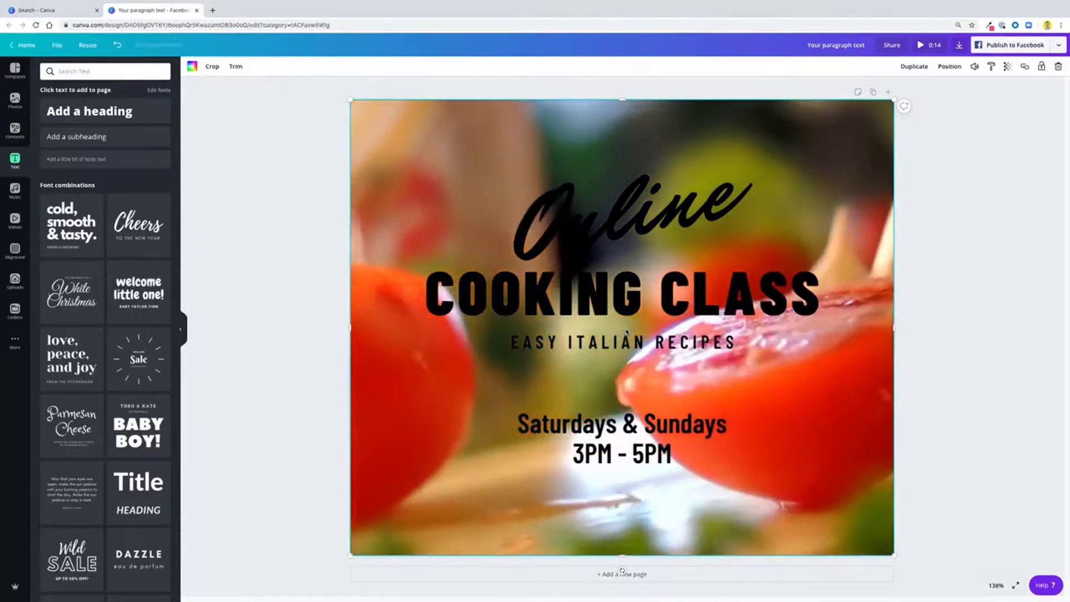
left_click(623, 328)
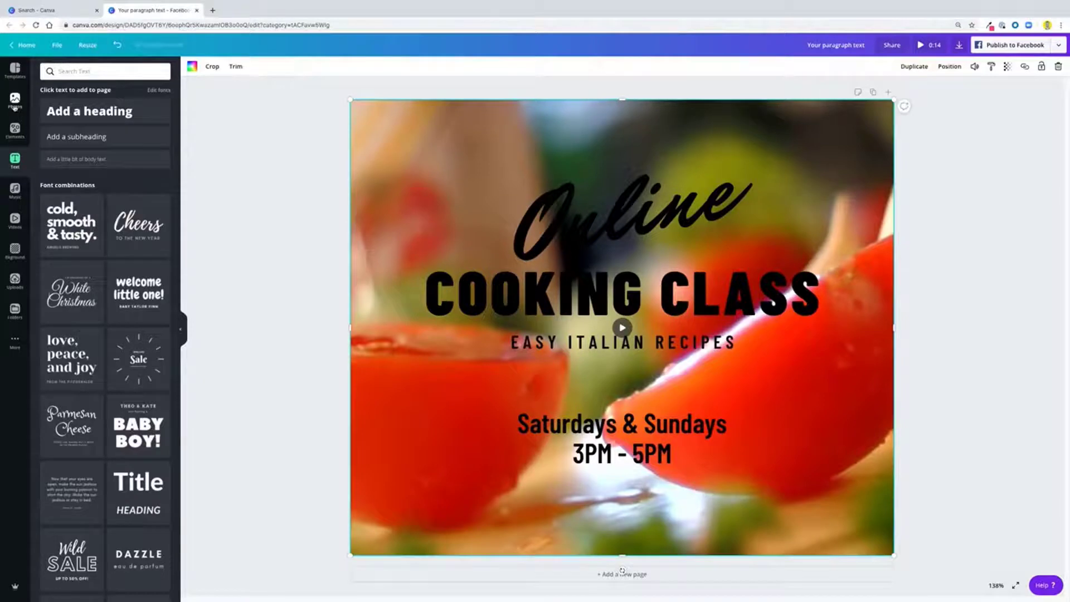
Add a light grey square shape and flatten it into a band about as tall as the "COOKING CLASS" line.
left_click(11, 132)
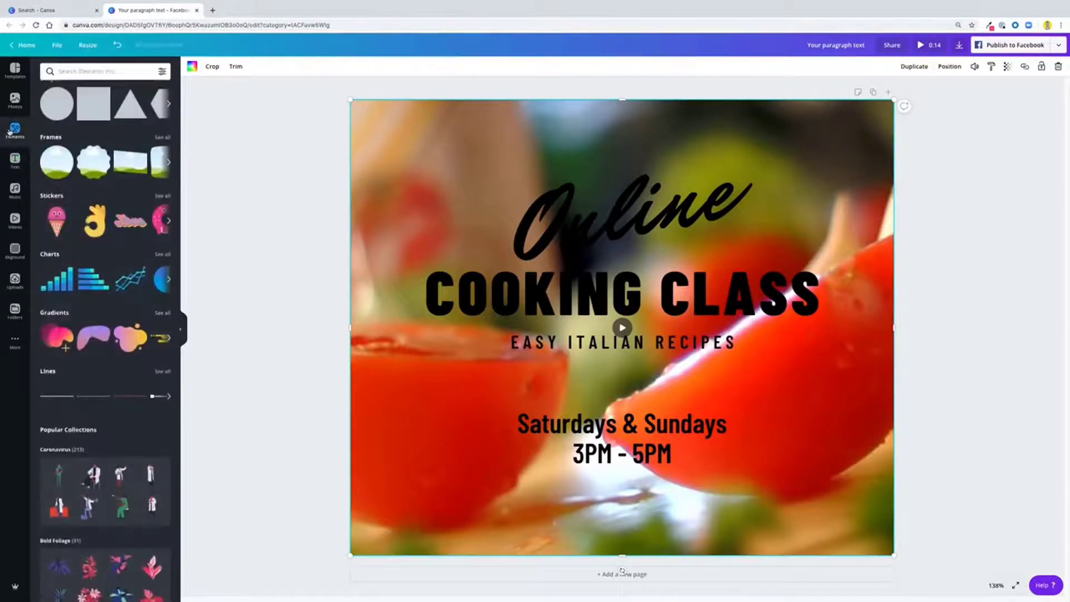
scroll(81, 325, "up", 3)
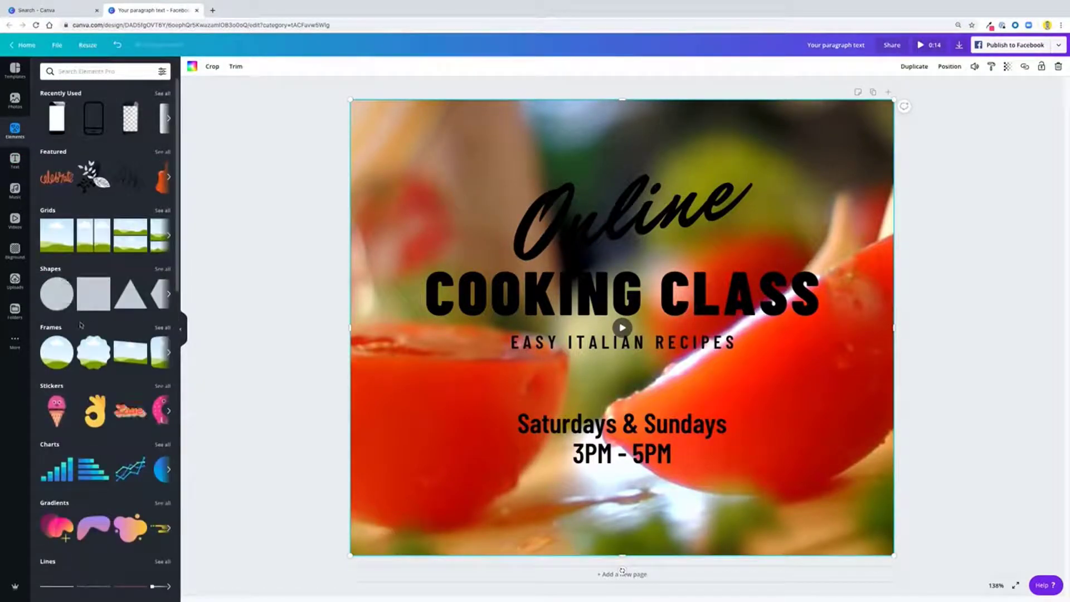
left_click(170, 269)
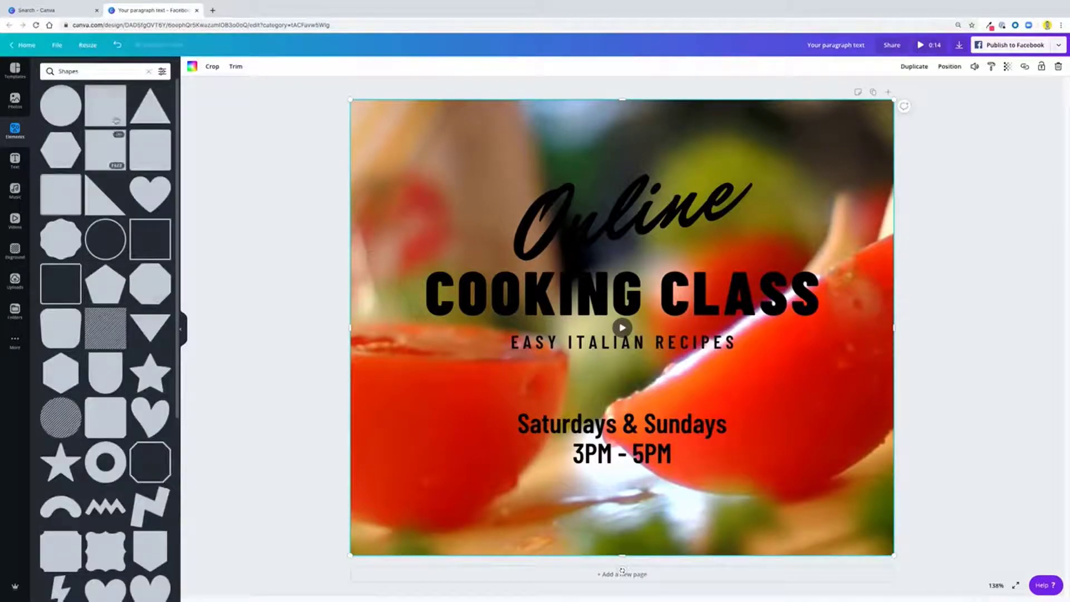
left_click(109, 113)
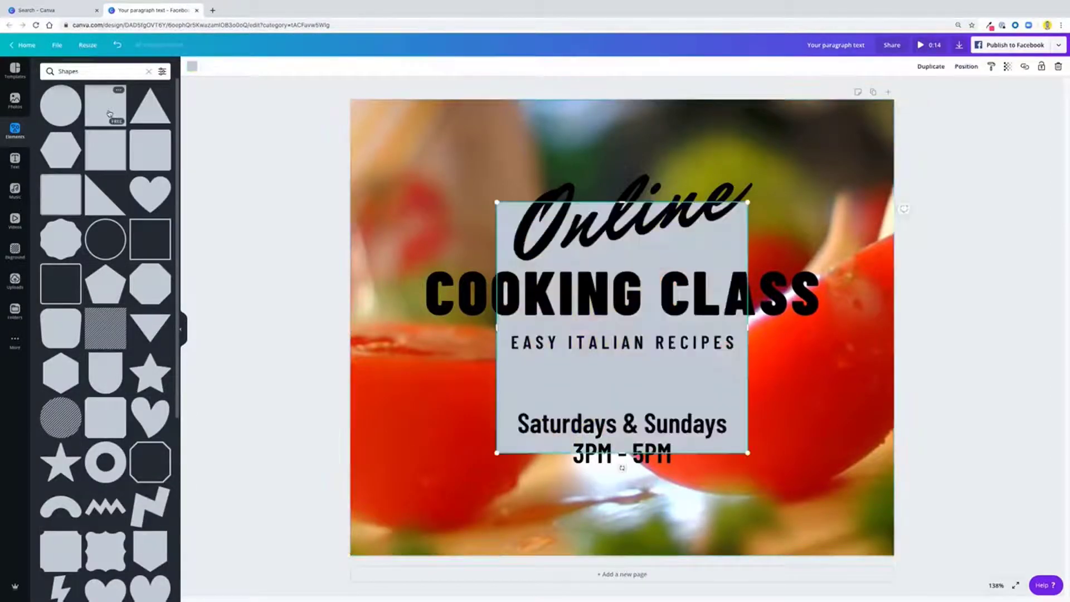
left_click_drag(624, 203, 623, 265)
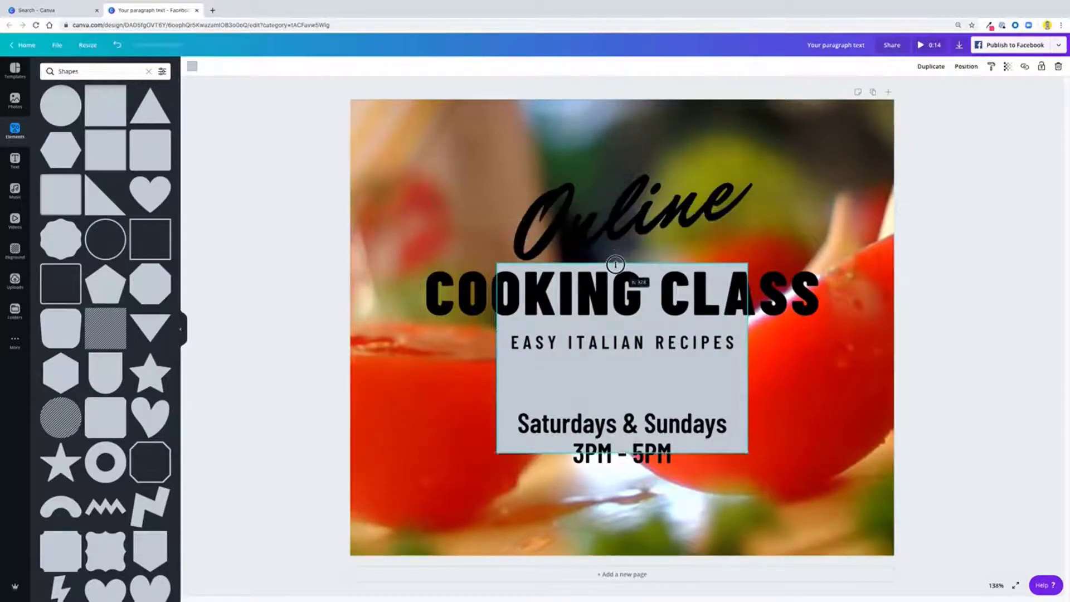
left_click_drag(622, 454, 631, 334)
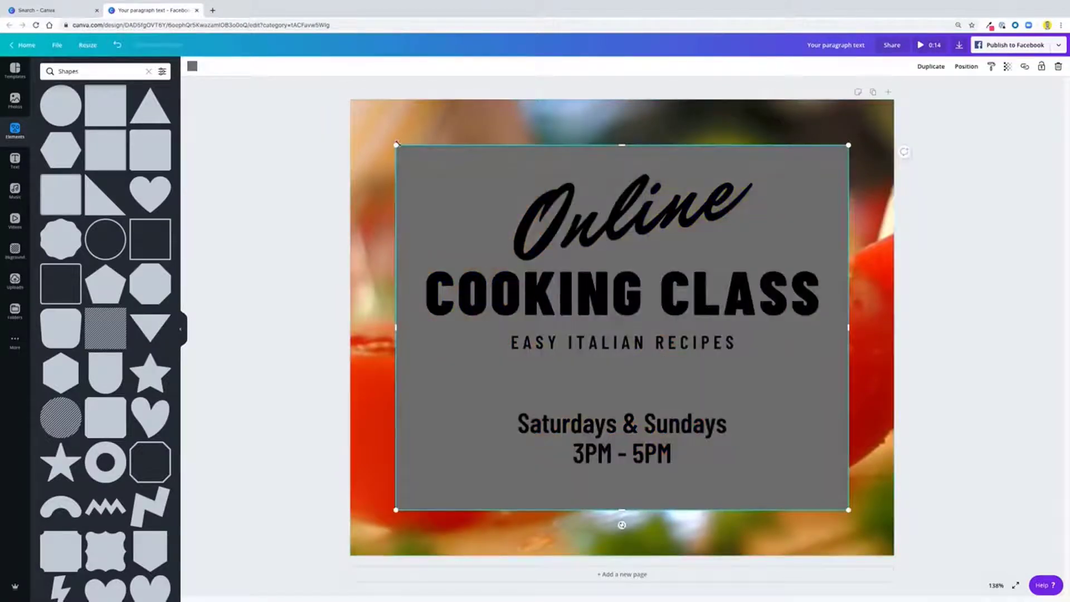
Shrink the large dark grey rectangle to a wide bar and place it below the "3PM - 5PM" line.
left_click_drag(397, 144, 403, 454)
left_click_drag(502, 490, 502, 520)
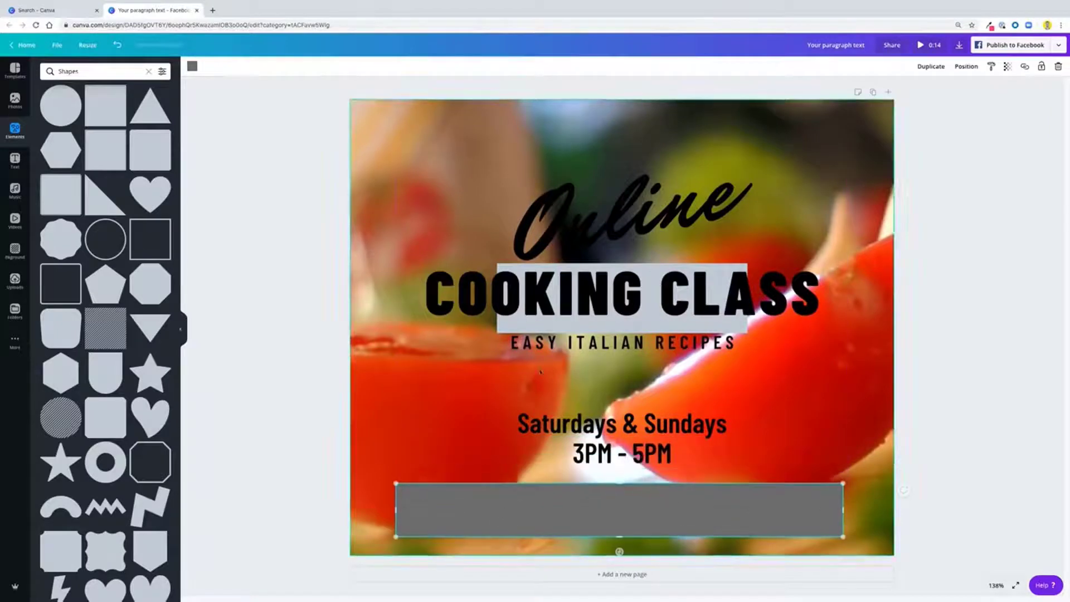
Cycle the selection through the page's overlapping elements to examine how to reach the light grey band behind "COOKING CLASS".
left_click(539, 323)
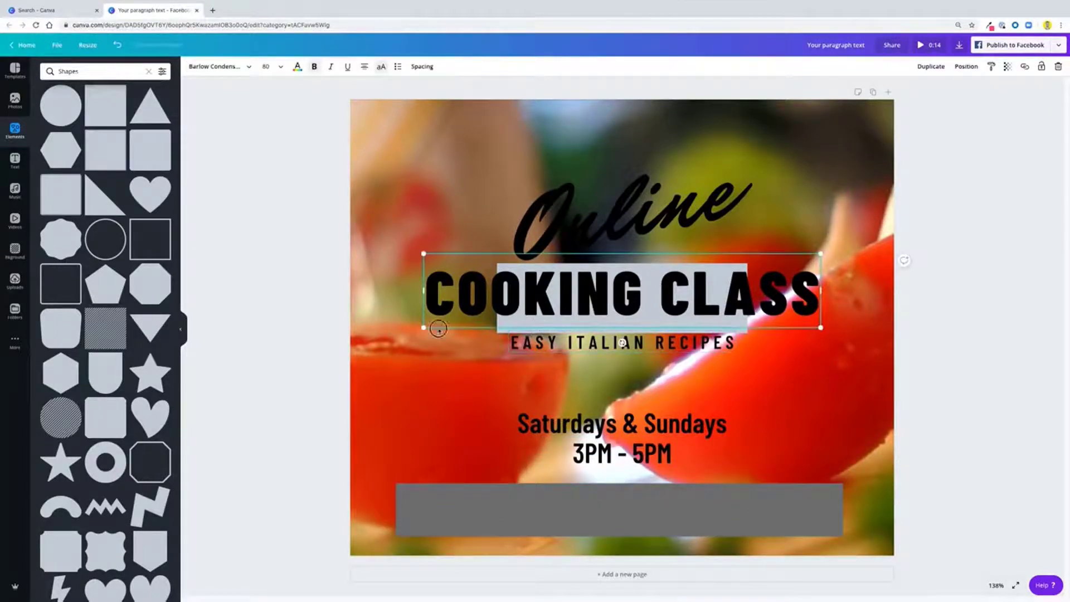
left_click(508, 335)
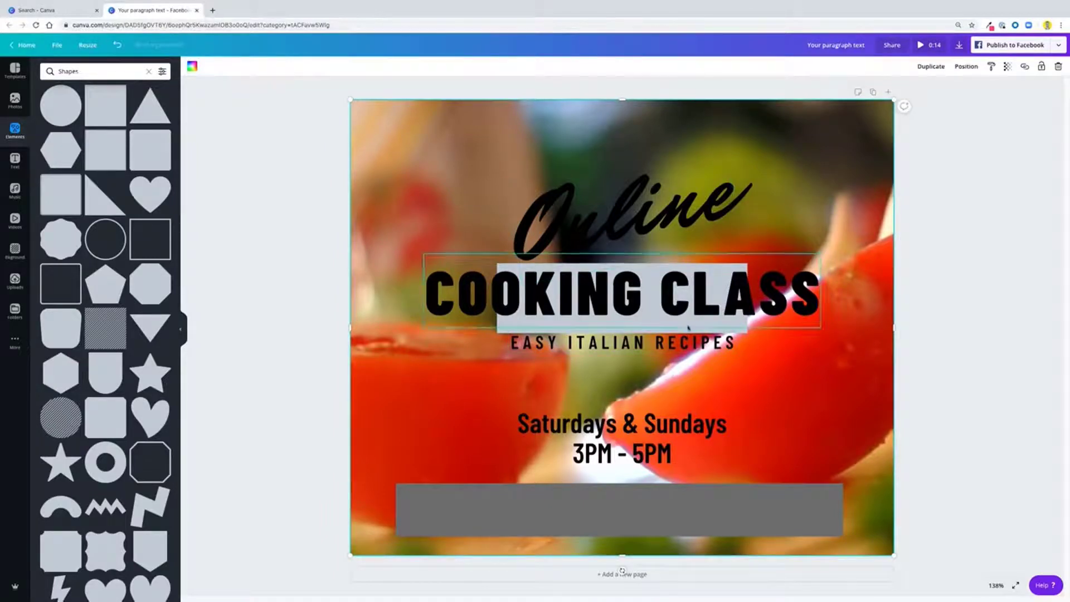
left_click(710, 279)
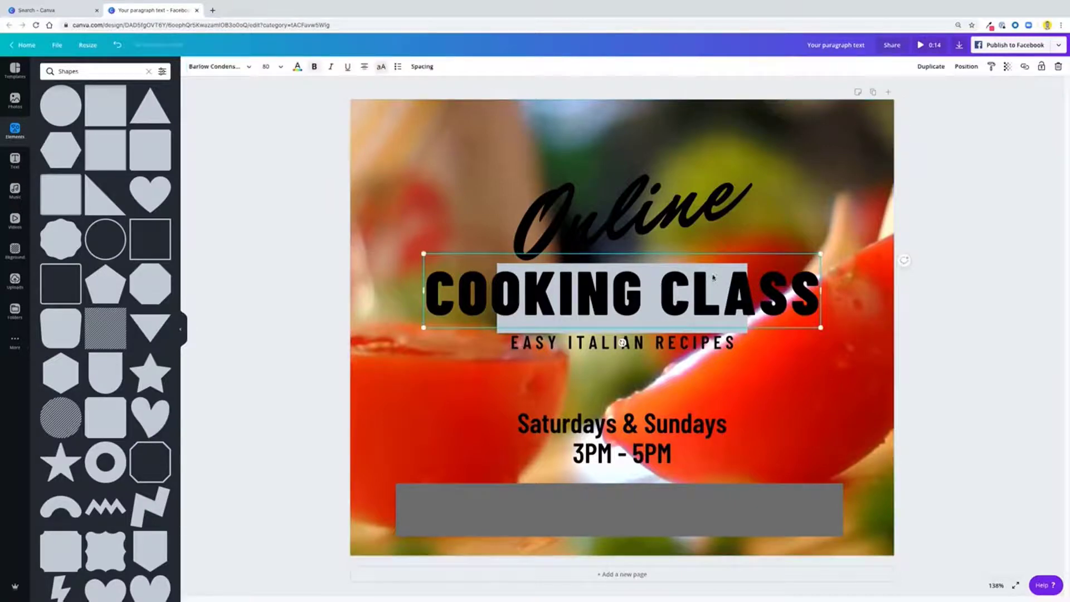
key("Tab")
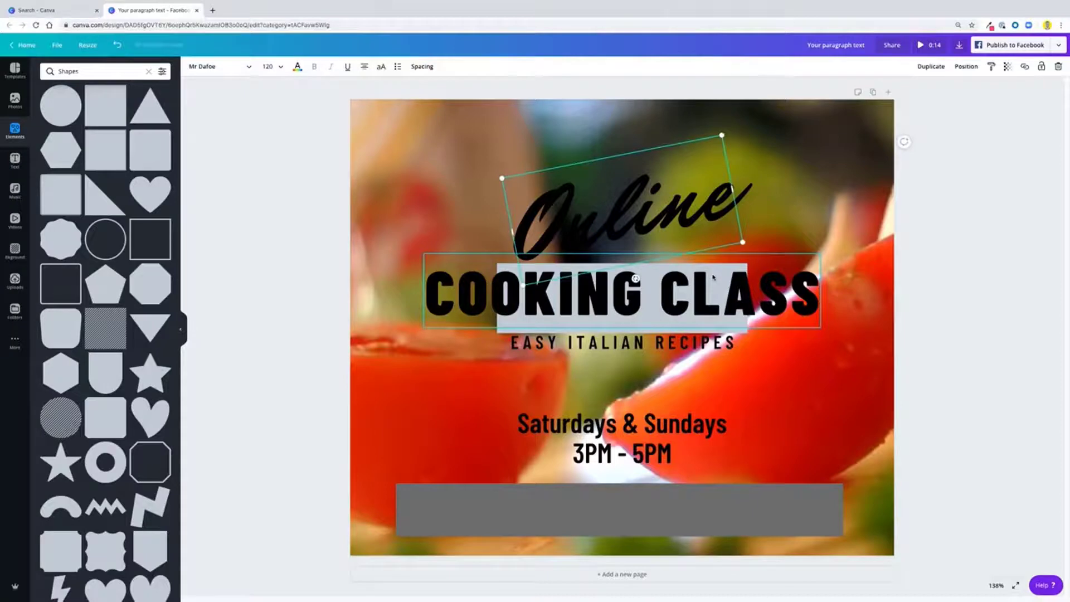
key("Tab")
key("Tab")
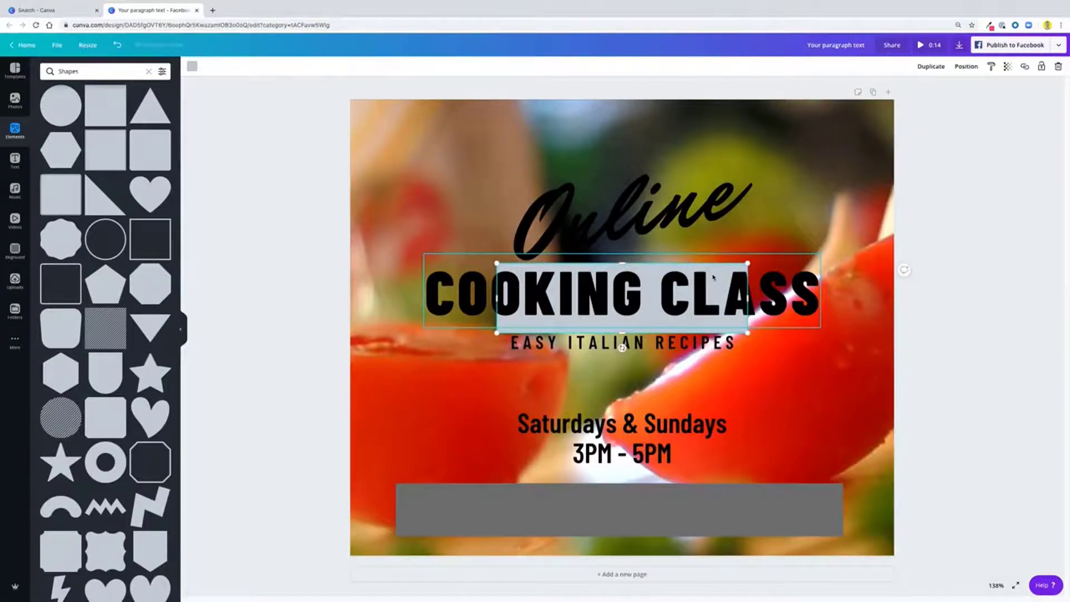
key("Tab")
key("Tab")
key("Tab")
key("Tab")
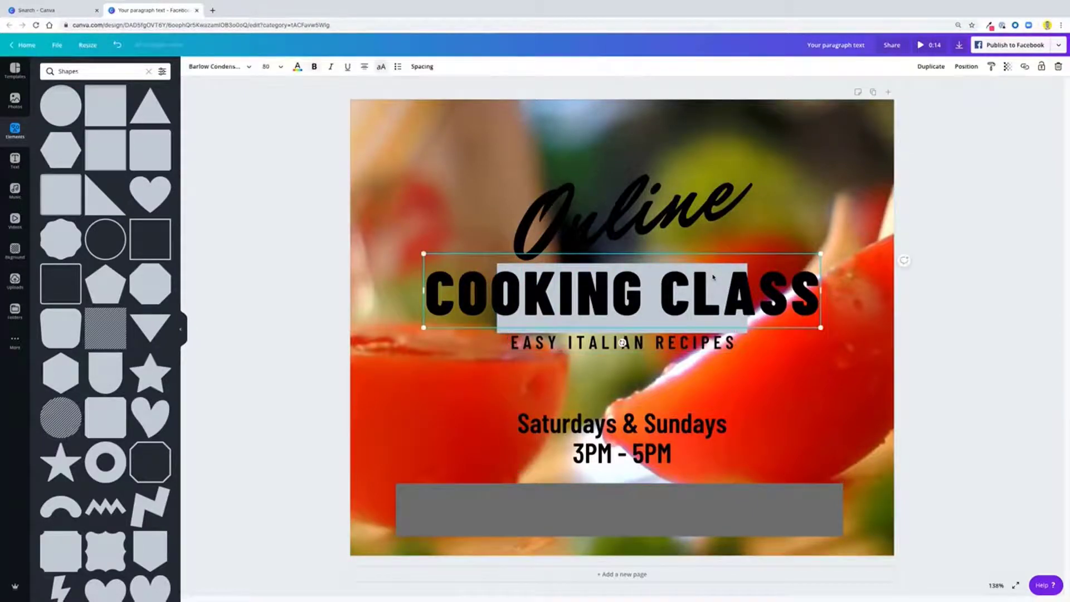
key("Tab")
key("Tab")
key("Tab")
key("Tab")
key("Tab")
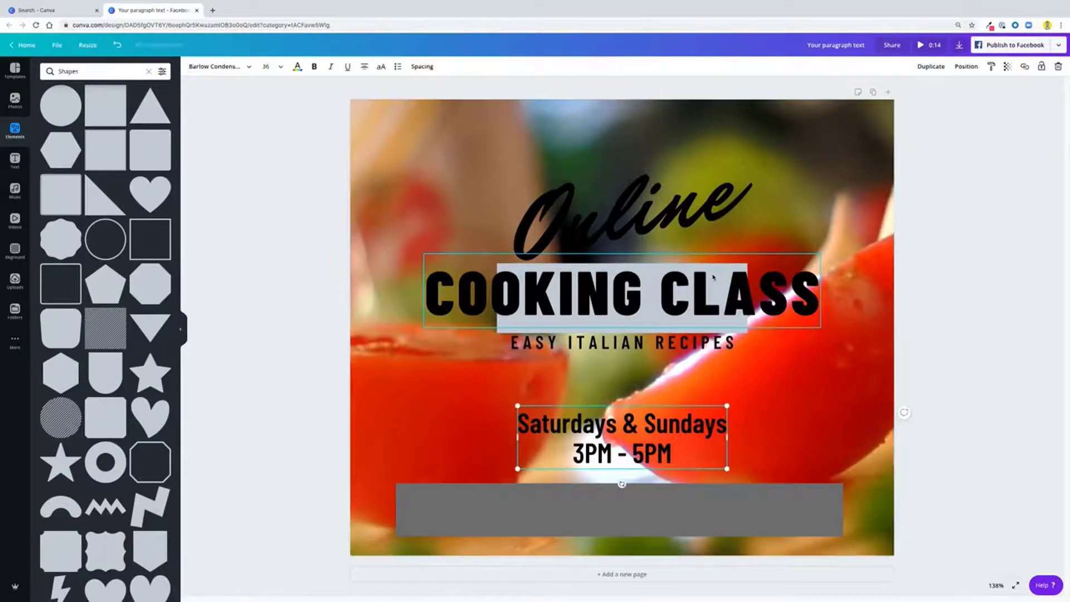
key("Tab")
key("Tab")
key("Tab")
key("Tab")
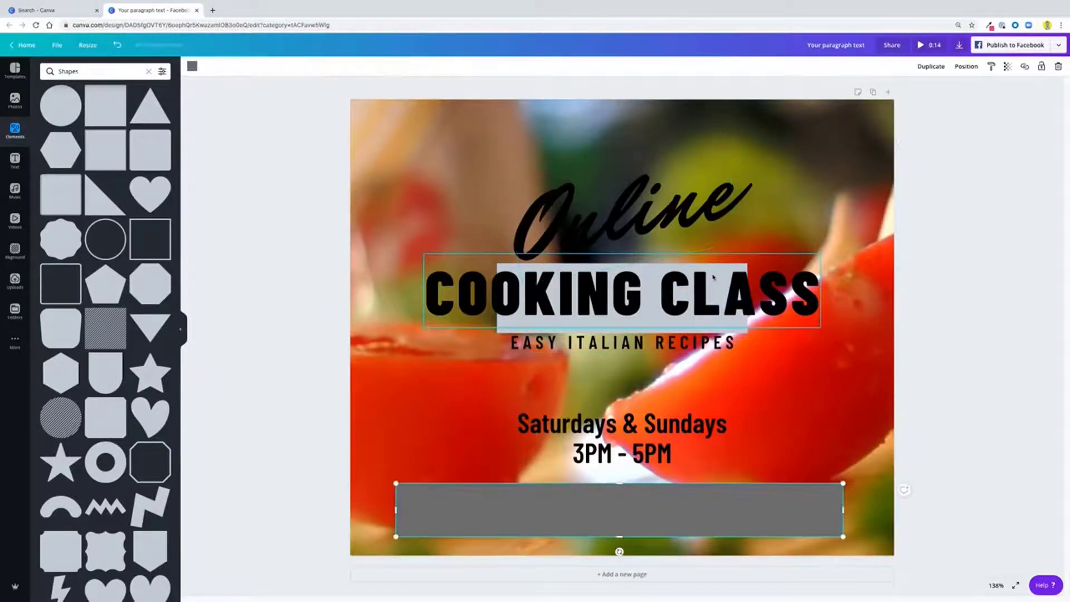
key("Tab")
key("Tab")
key("Tab")
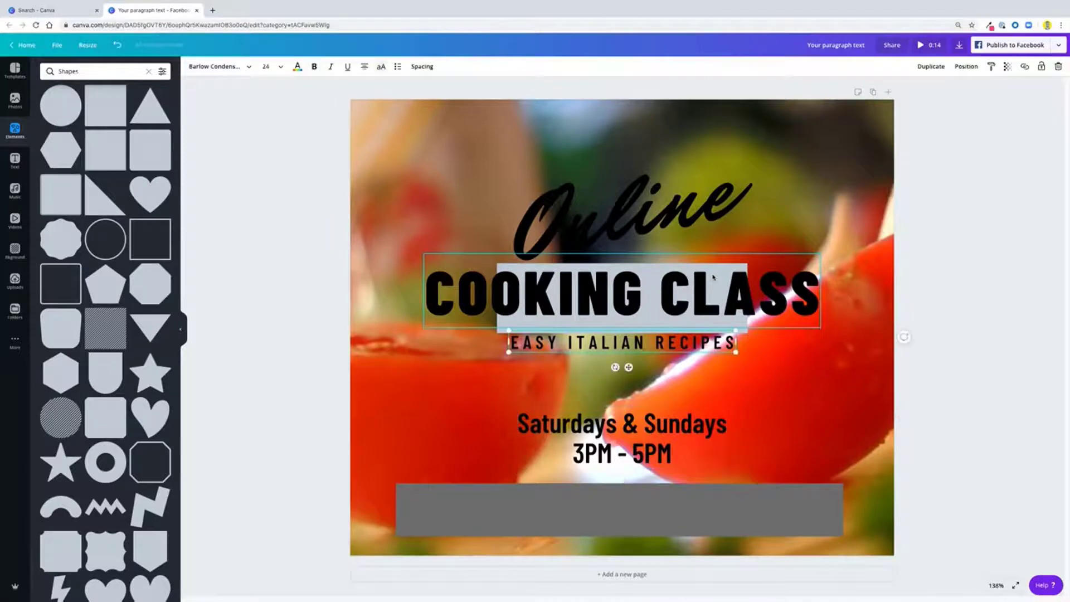
key("Tab")
key("Tab")
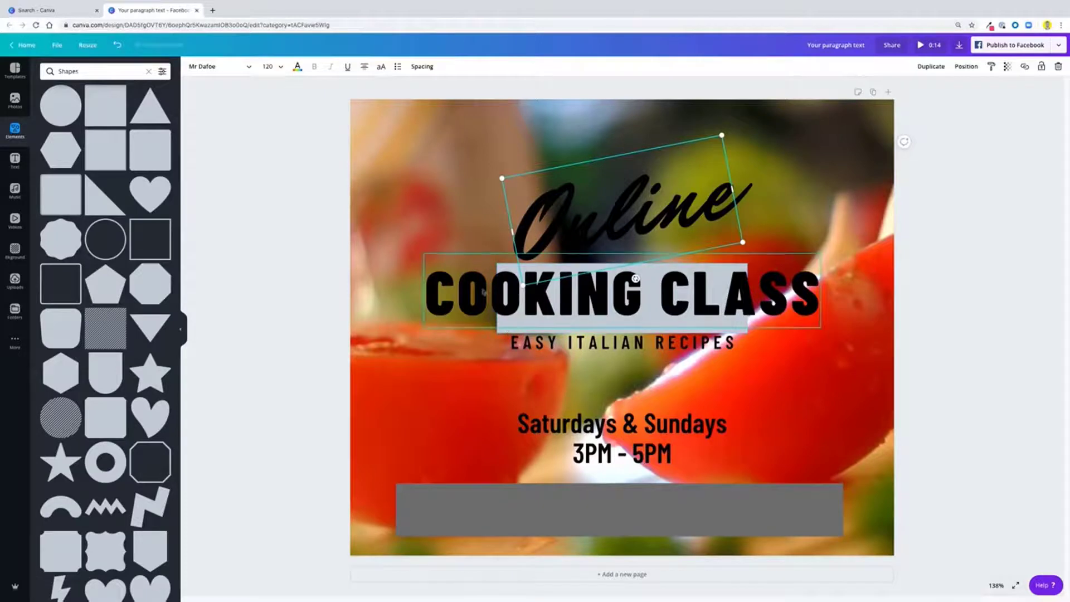
Select the light grey band behind "COOKING CLASS" and nudge it left until it starts before the first letter.
left_click(508, 329)
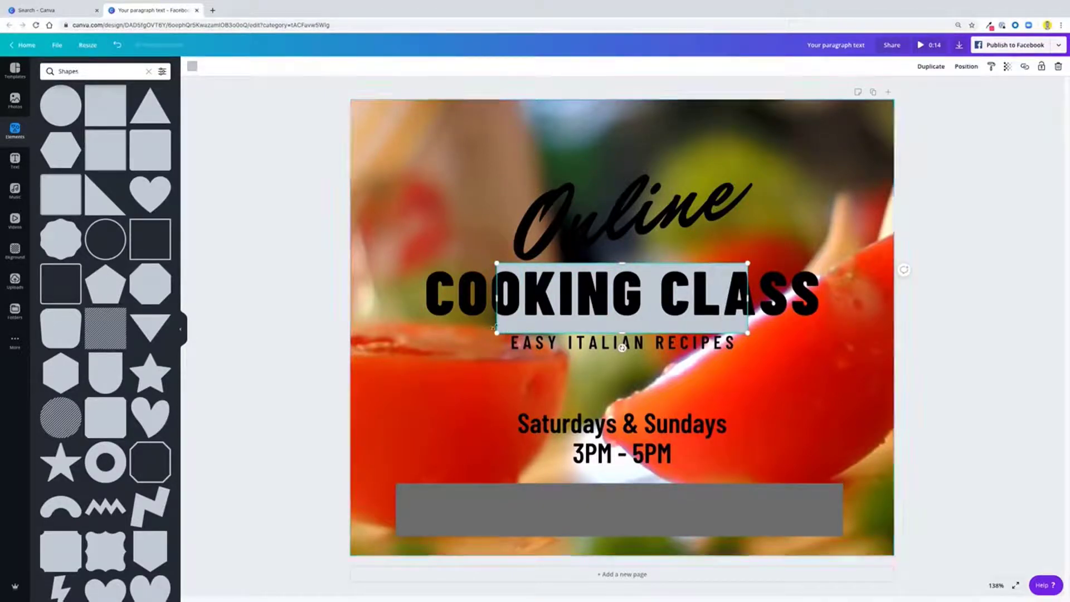
key("Left")
key("Left")
key("Left")
key("Left")
key("Left")
key("Left")
key("Left")
key("Left")
key("Left")
key("Left")
key("Left")
key("Left")
key("Left")
key("Left")
key("Left")
key("Left")
key("Left")
key("Left")
key("Left")
key("Left")
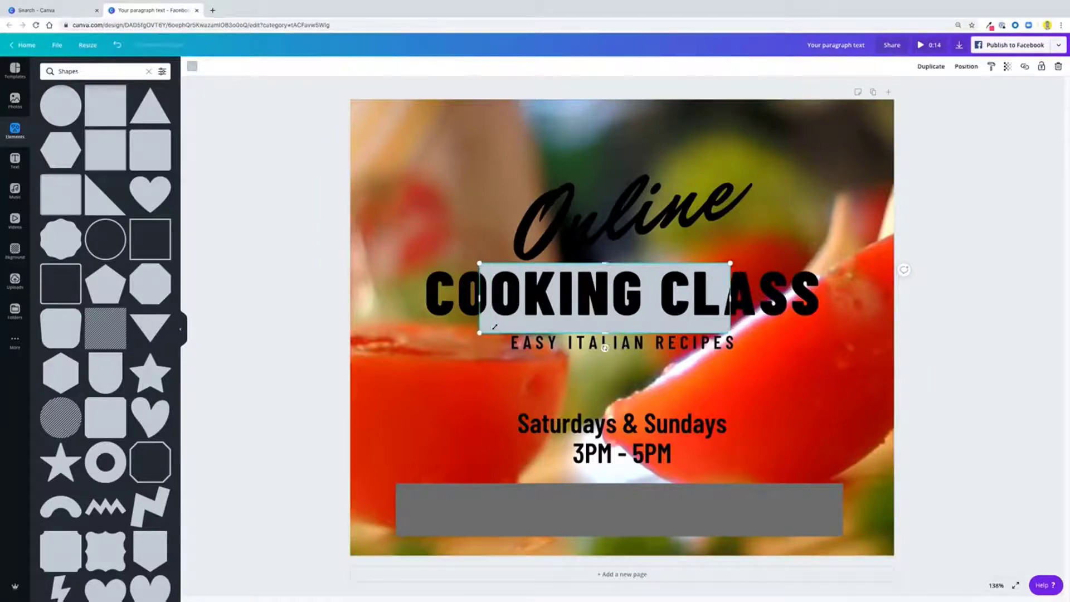
key("Left")
key("Left")
key("Left")
key("Left")
key("Left")
key("Left")
key("Left")
key("Left")
key("Left")
key("Left")
key("Left")
key("Left")
key("Left")
key("Left")
key("Left")
key("Left")
key("Left")
key("Left")
key("Left")
key("Left")
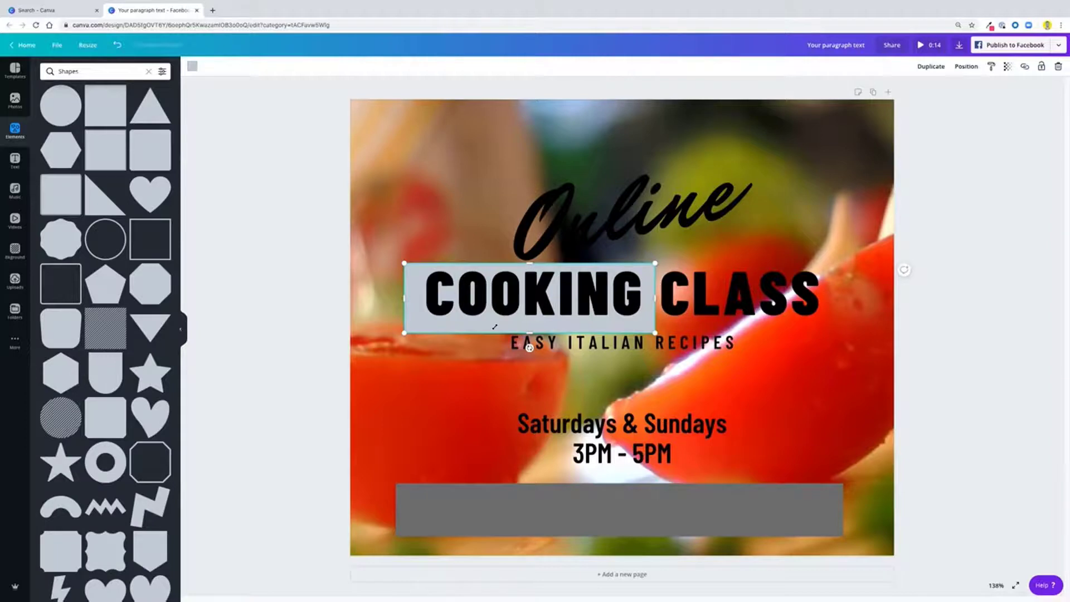
Widen the light grey band past both ends of "COOKING CLASS" and centre the heading on it.
left_click_drag(417, 313, 408, 302)
left_click_drag(647, 293, 850, 302)
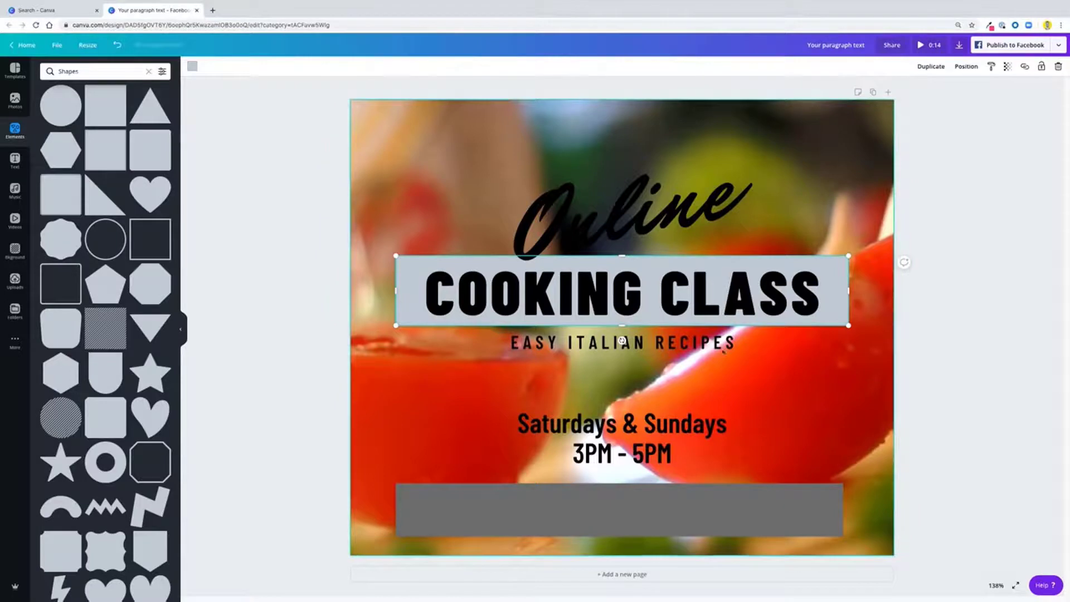
left_click_drag(623, 323, 625, 296)
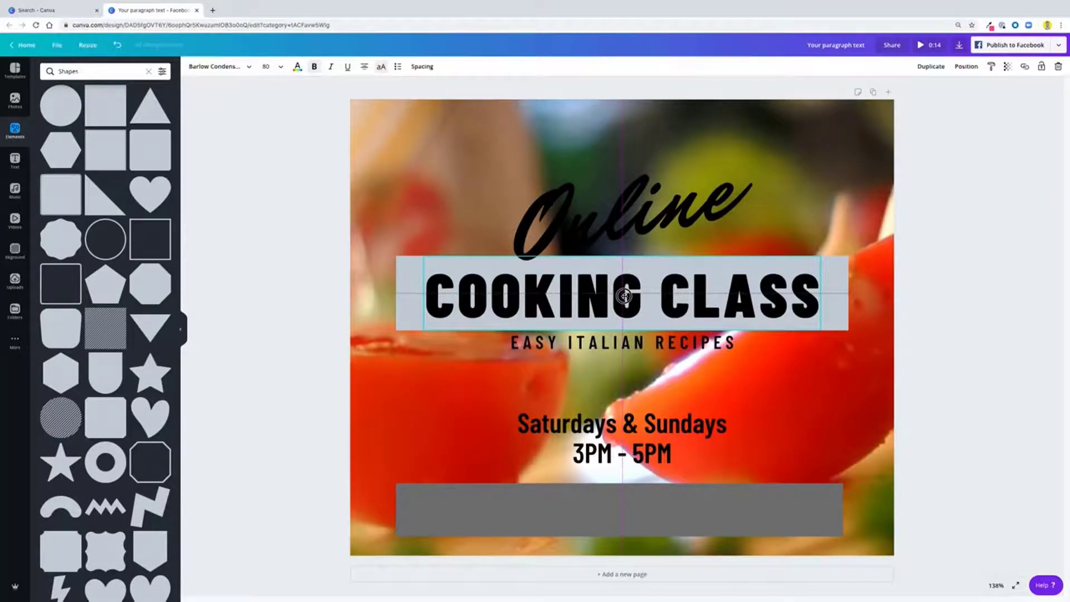
Recolour the light grey band behind "COOKING CLASS" to pure red, #ff0000.
left_click_drag(625, 295, 624, 295)
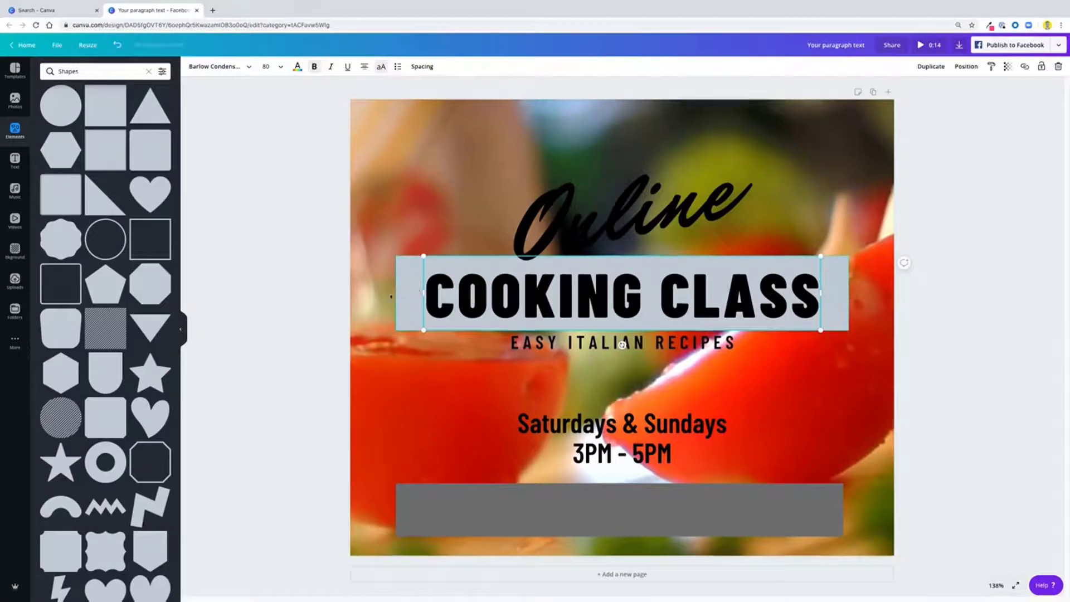
left_click(404, 292)
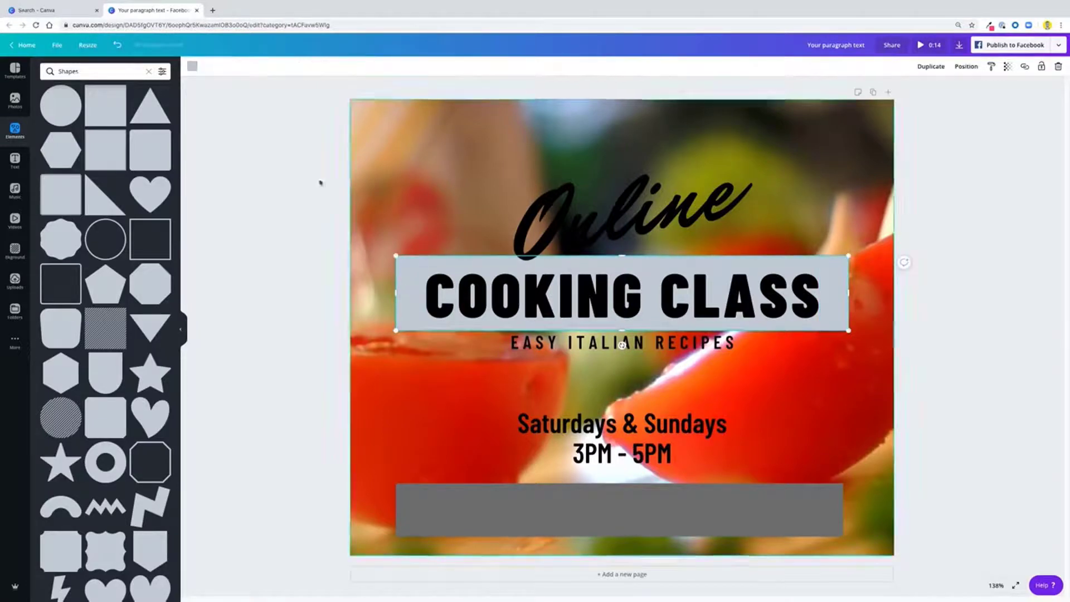
left_click(192, 67)
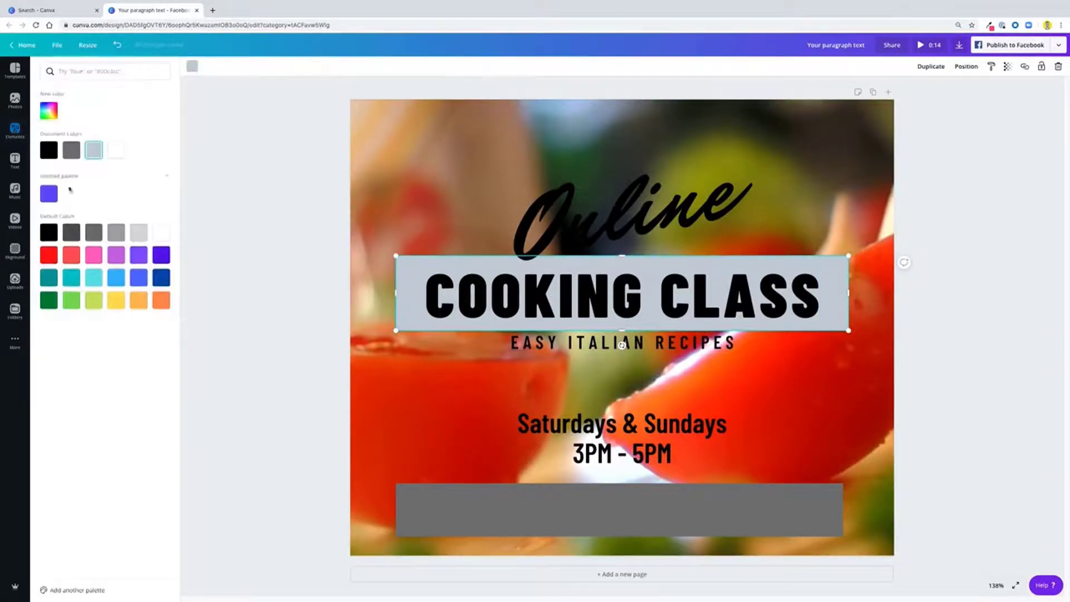
left_click(48, 113)
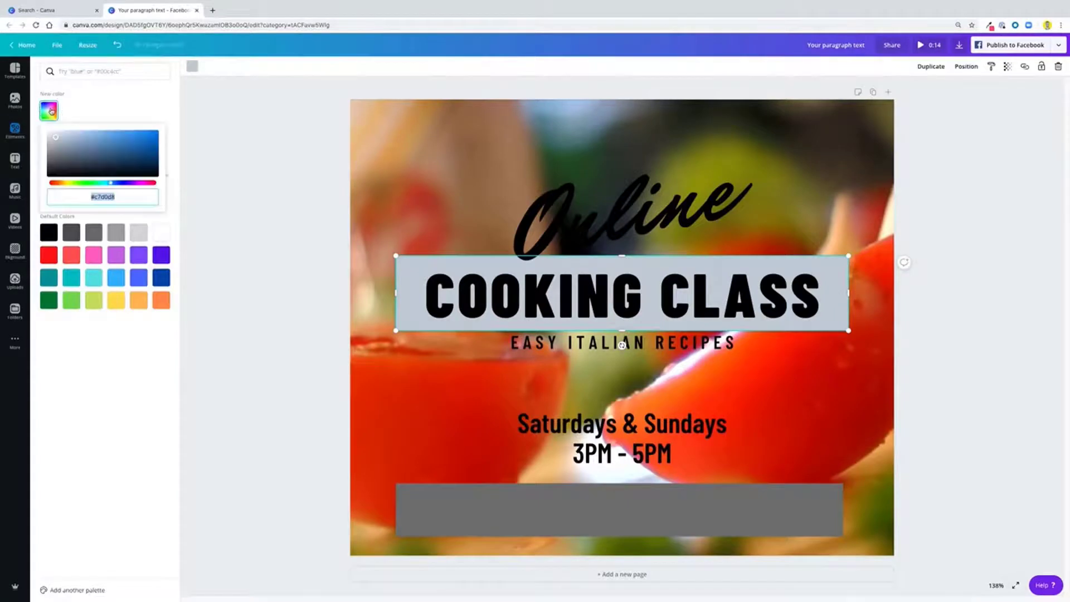
left_click(421, 263)
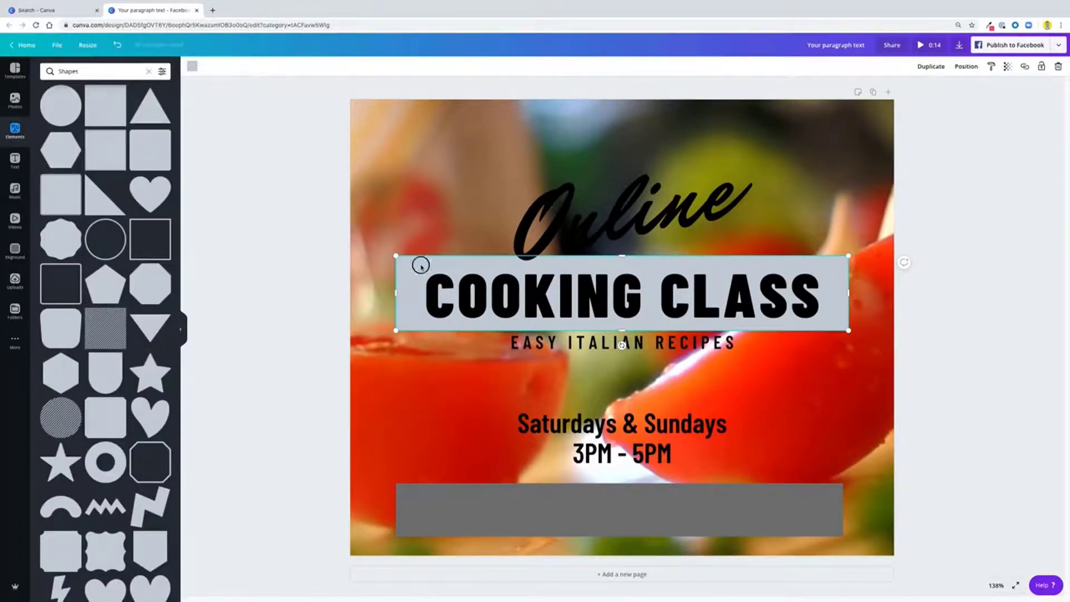
left_click(193, 67)
left_click(48, 111)
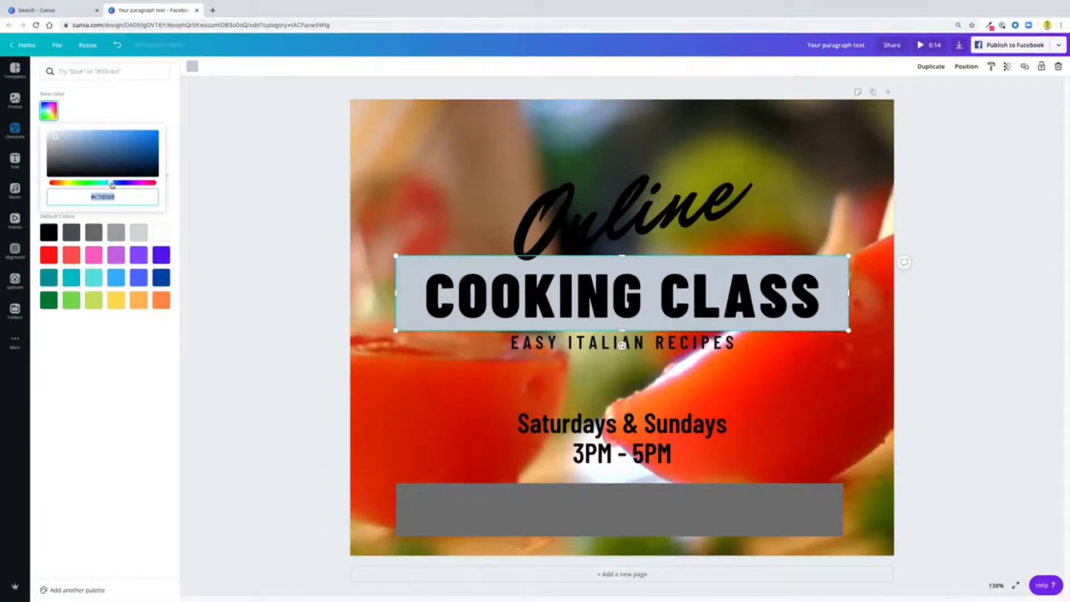
left_click_drag(110, 183, 162, 182)
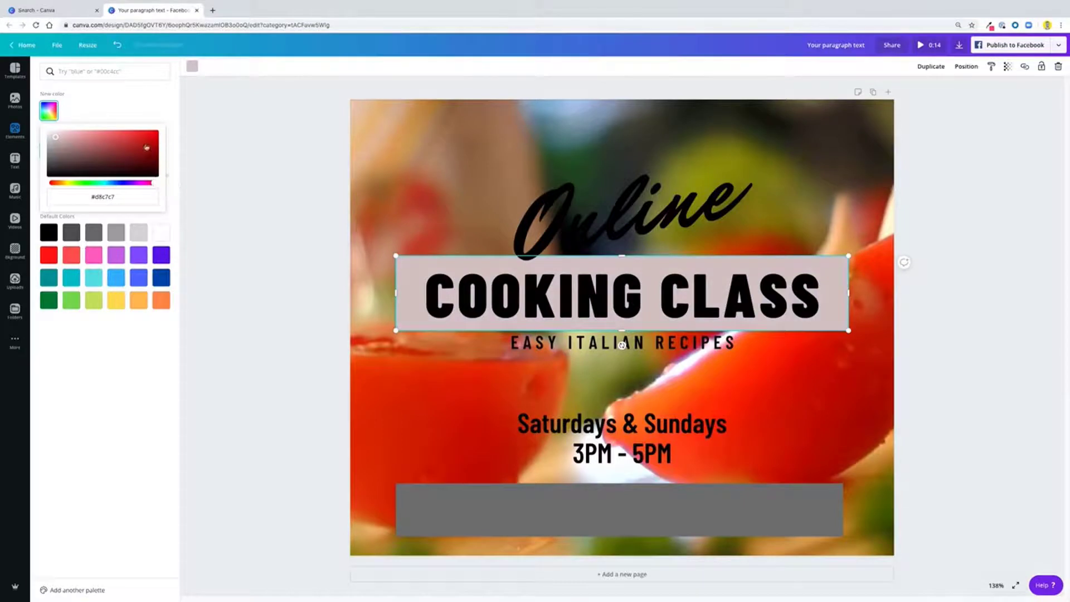
left_click_drag(144, 139, 165, 127)
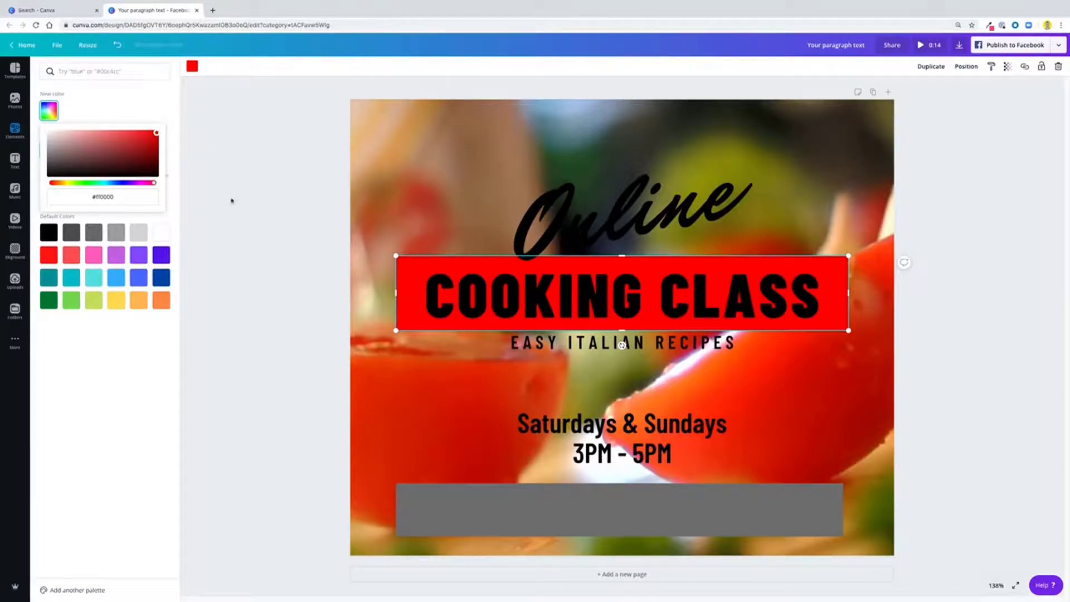
left_click(255, 250)
Set the "COOKING CLASS" heading's text colour to white.
left_click(544, 315)
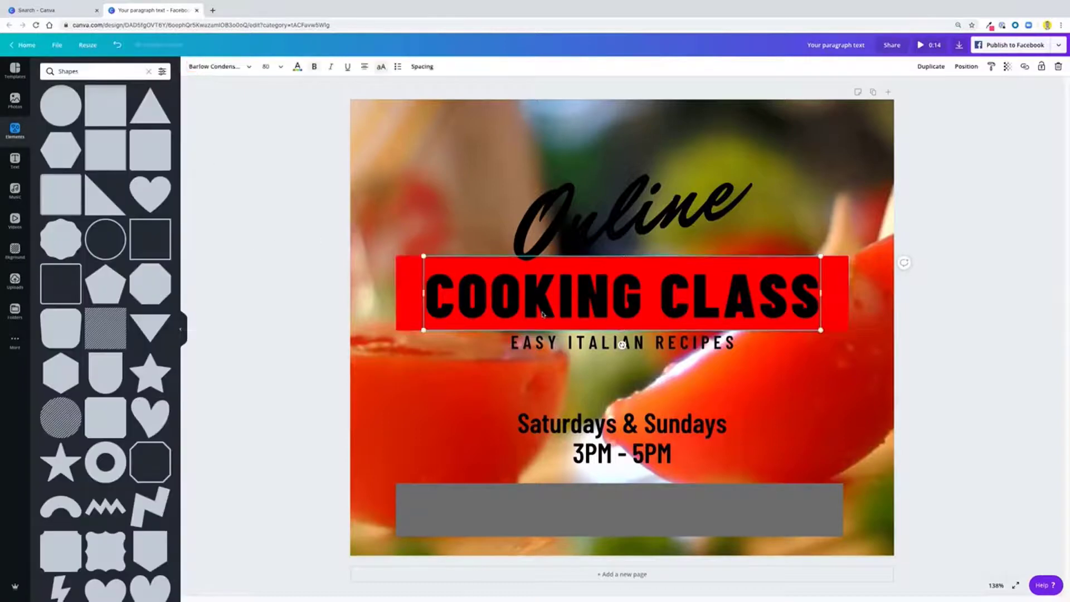
left_click(363, 279)
left_click(542, 287)
left_click(298, 67)
left_click(118, 149)
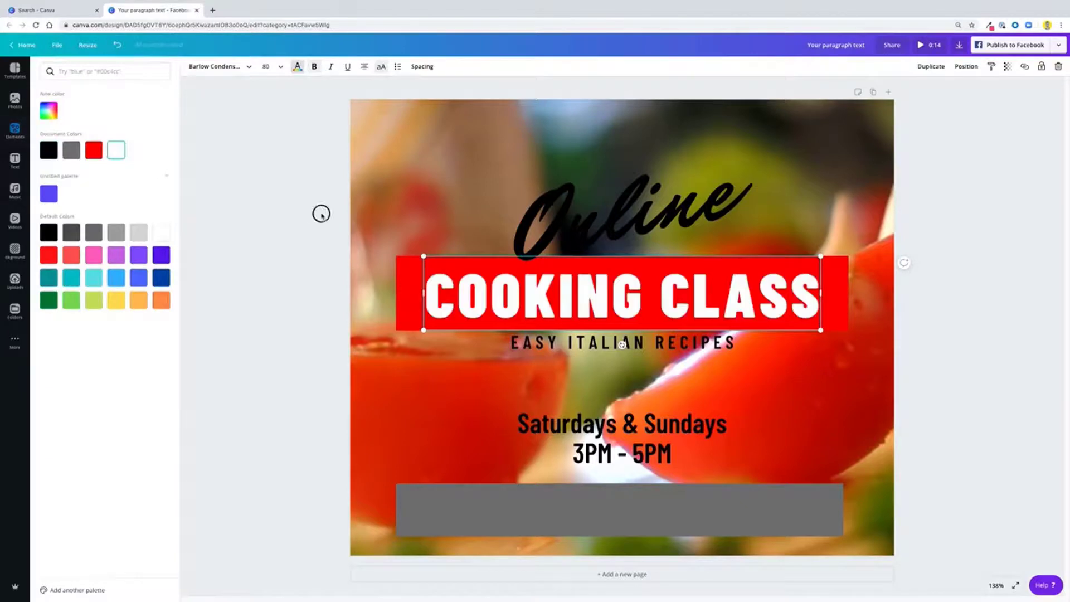
key("Escape")
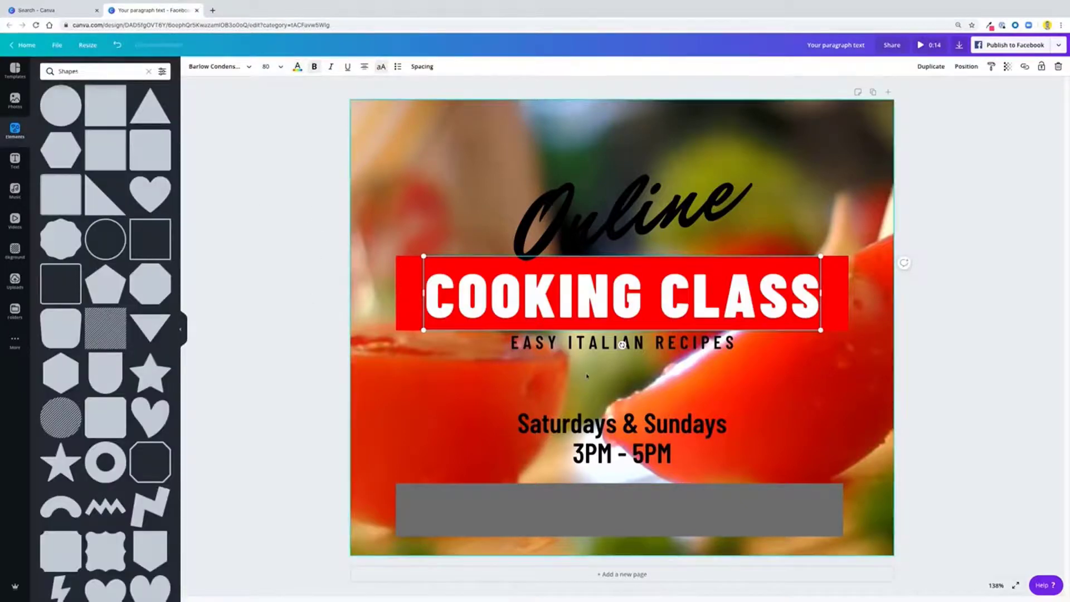
Move the dark grey bar directly beneath the red band, match its width, and reduce its height to fit behind "EASY ITALIAN RECIPES".
left_click(419, 379)
left_click_drag(556, 528, 559, 371)
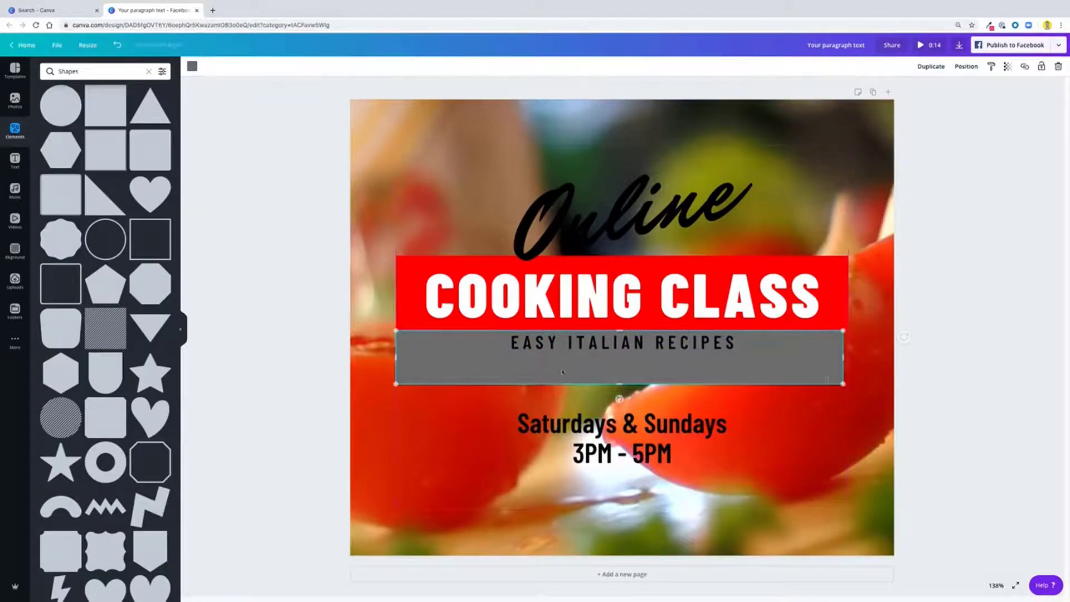
left_click_drag(844, 358, 849, 358)
left_click_drag(622, 384, 637, 345)
Enlarge "EASY ITALIAN RECIPES" to size 30, deepen the grey bar slightly, and centre the text on it.
left_click(624, 343)
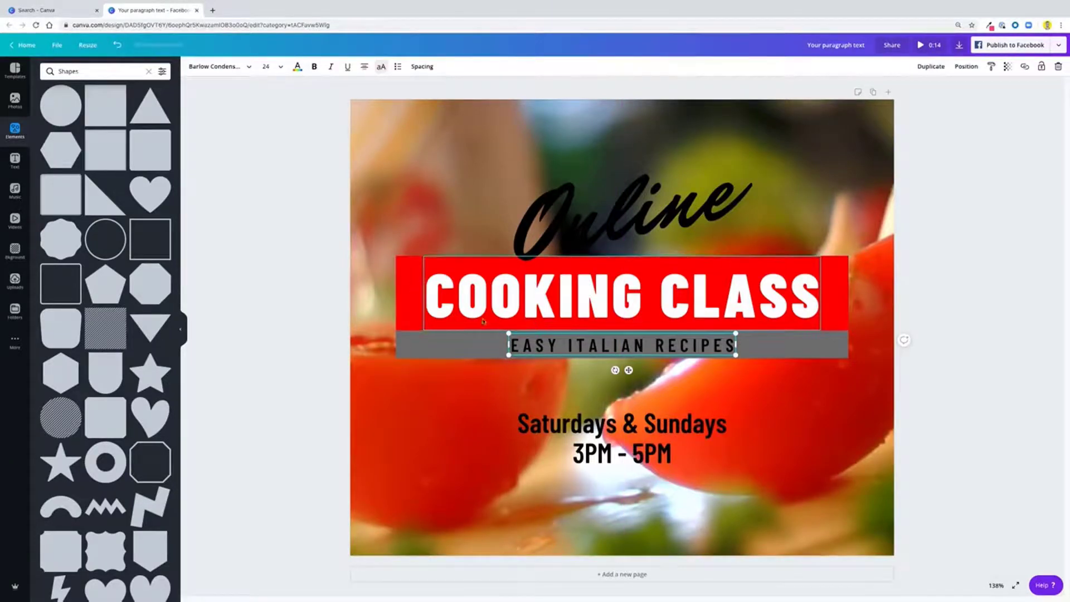
left_click_drag(508, 332, 452, 332)
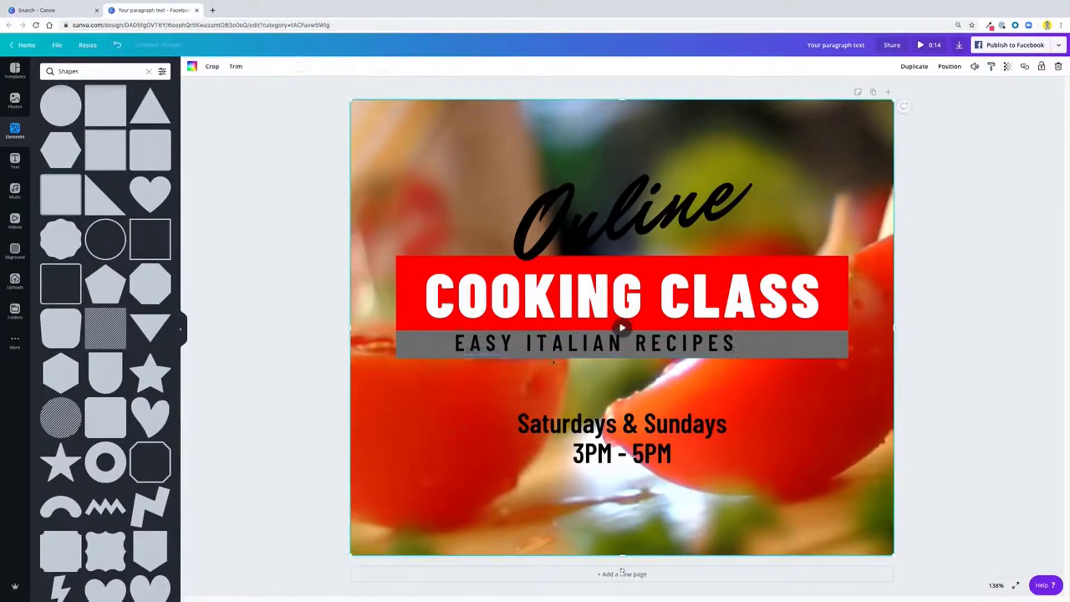
left_click_drag(587, 344, 616, 347)
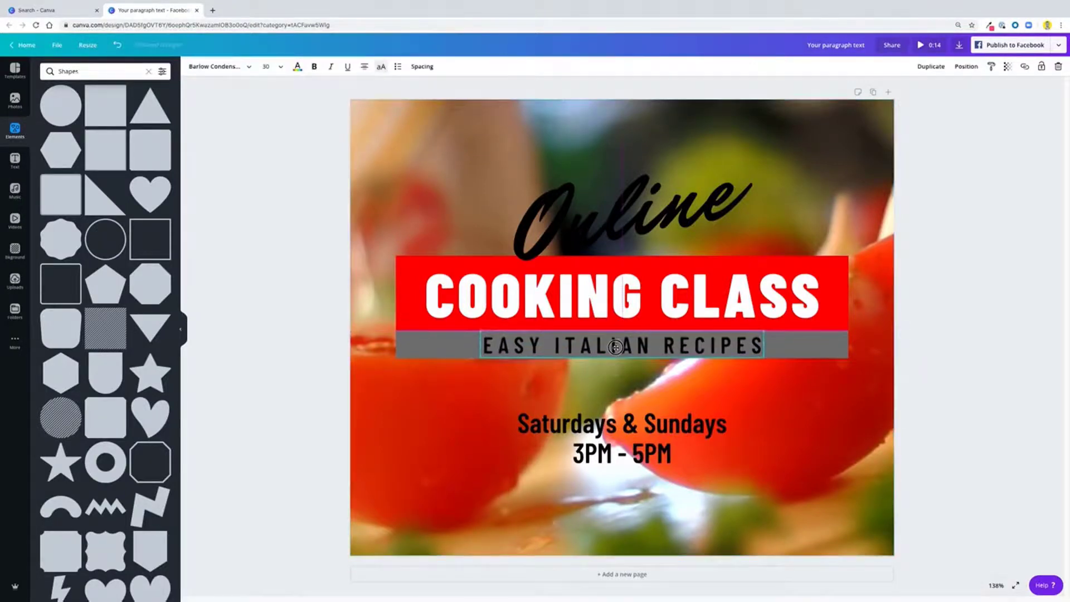
left_click(452, 352)
left_click_drag(629, 360, 619, 347)
left_click(619, 346)
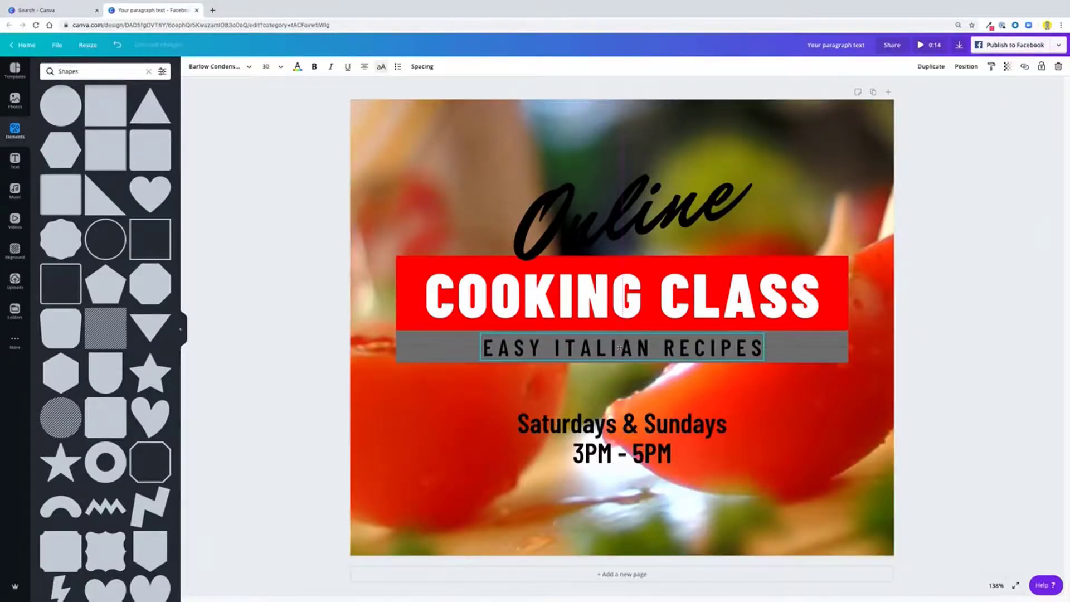
left_click(546, 424)
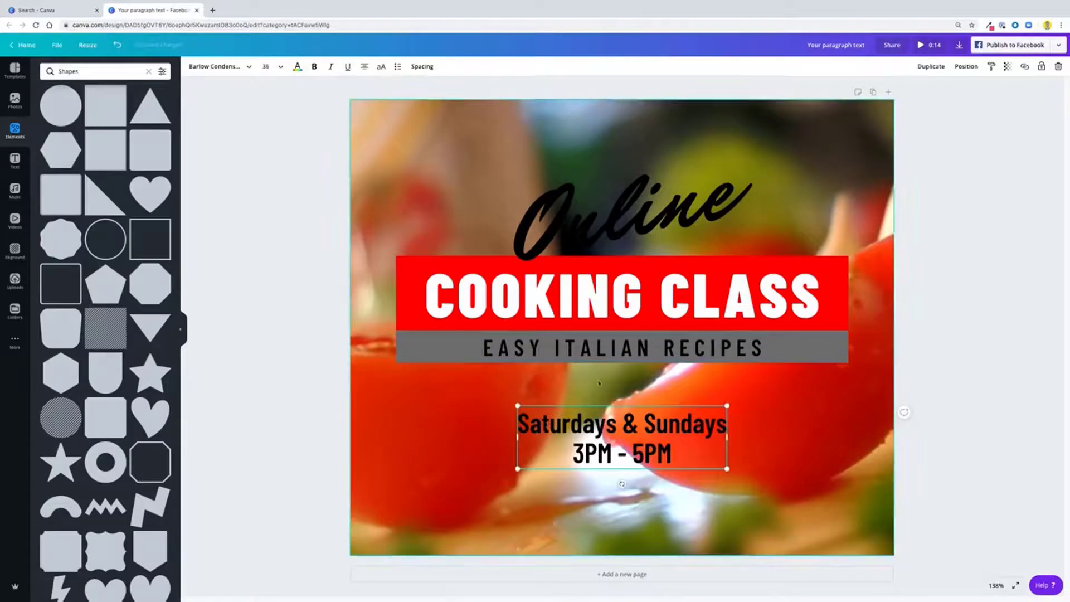
left_click(616, 349)
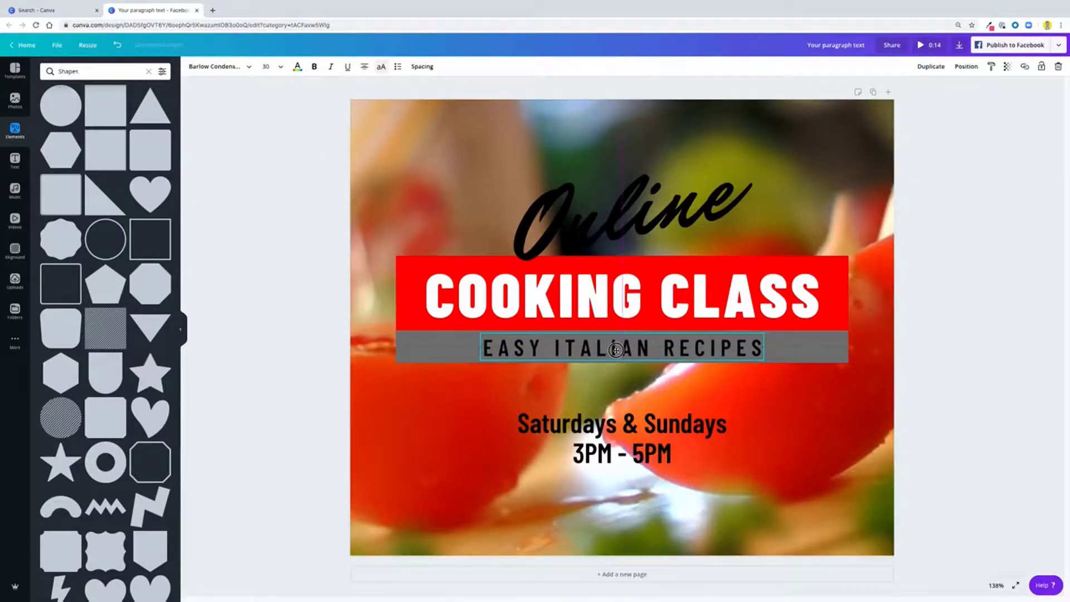
Recolour the grey bar behind "EASY ITALIAN RECIPES" to a custom medium green.
left_click(398, 350)
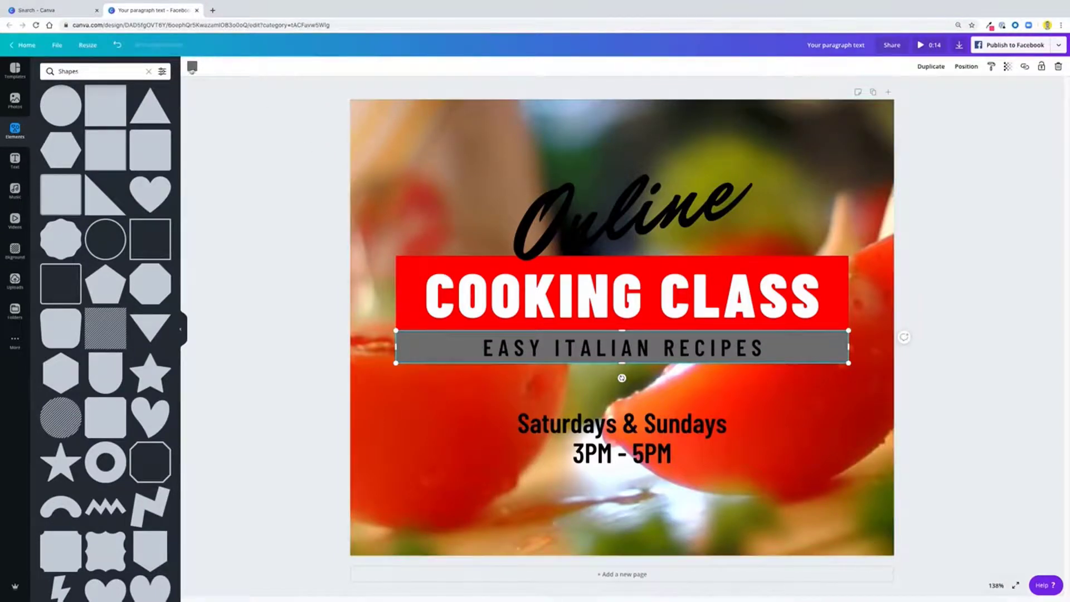
left_click(194, 67)
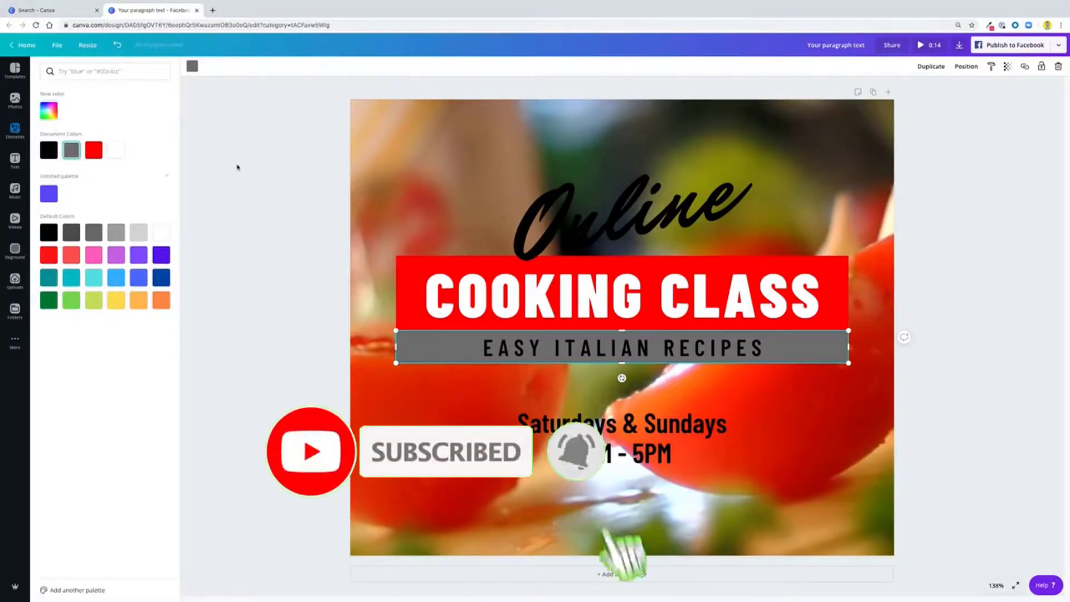
left_click(195, 69)
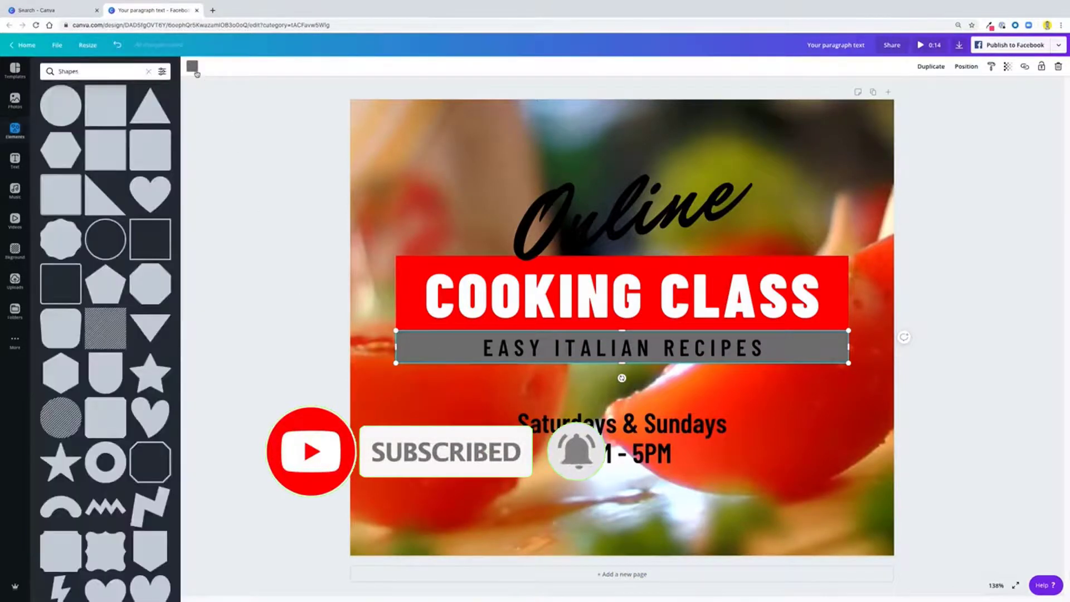
left_click(195, 69)
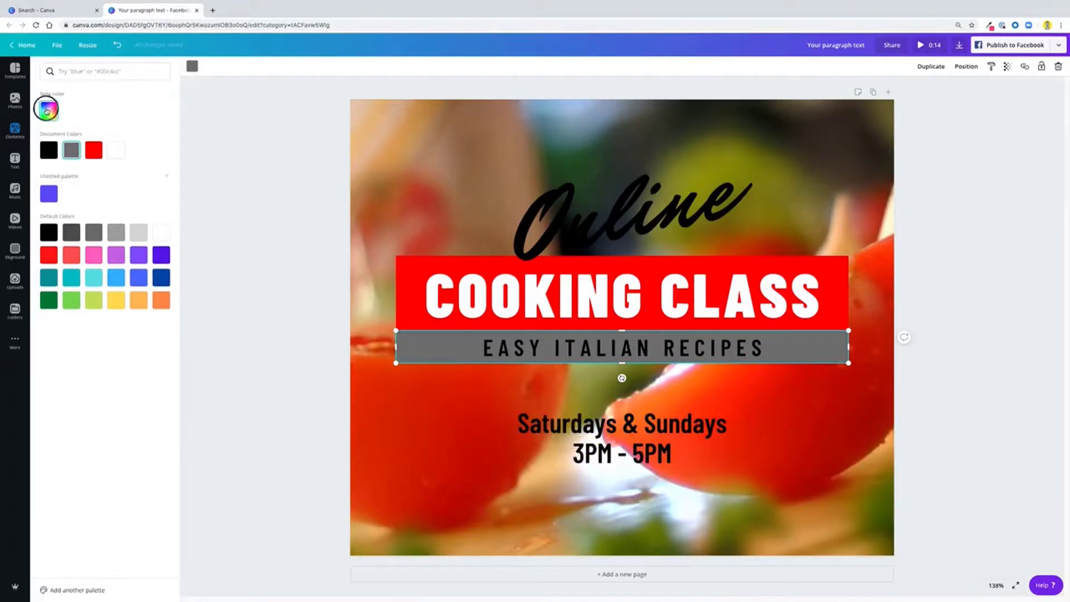
left_click(49, 111)
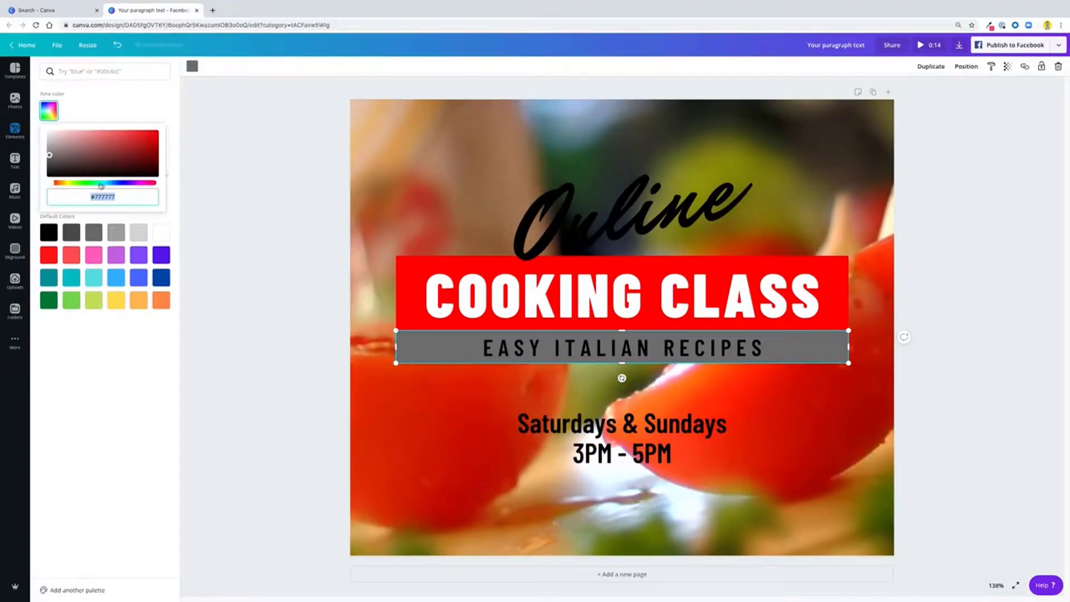
left_click_drag(102, 186, 82, 183)
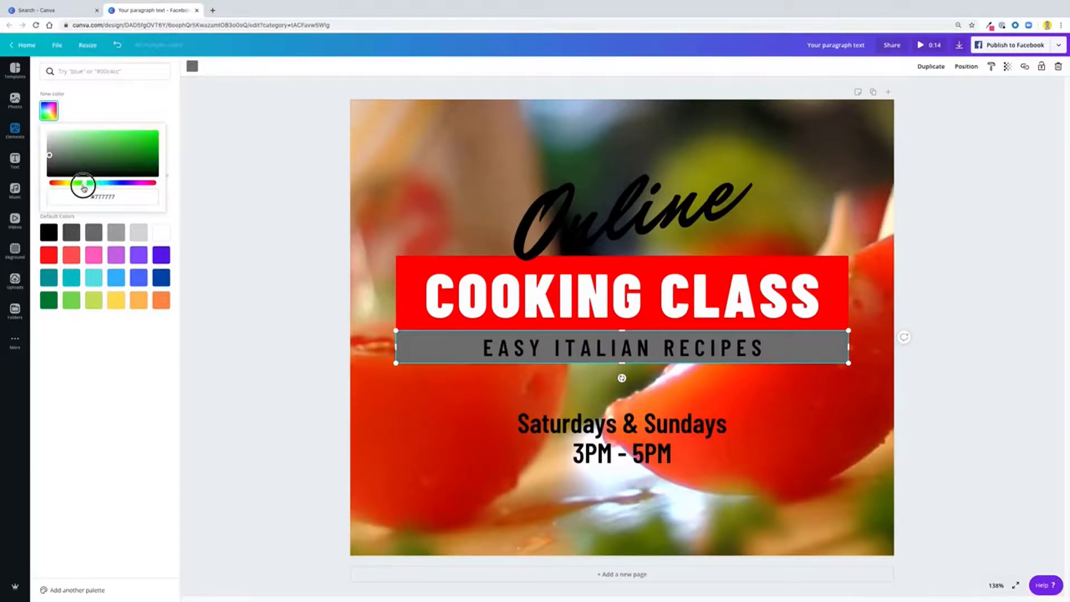
left_click(102, 141)
mouse_move(101, 141)
left_mouse_down()
mouse_move(103, 154)
mouse_move(91, 144)
mouse_move(88, 157)
mouse_move(118, 148)
left_mouse_up()
left_click(256, 236)
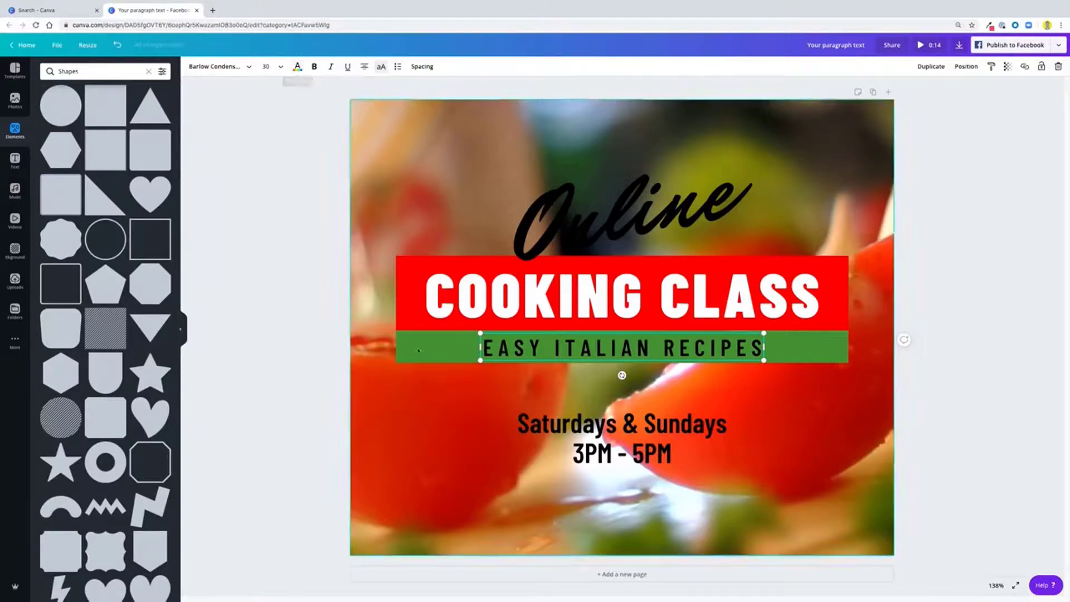
Set the "EASY ITALIAN RECIPES" text colour to white.
left_click(743, 358)
left_click(744, 358)
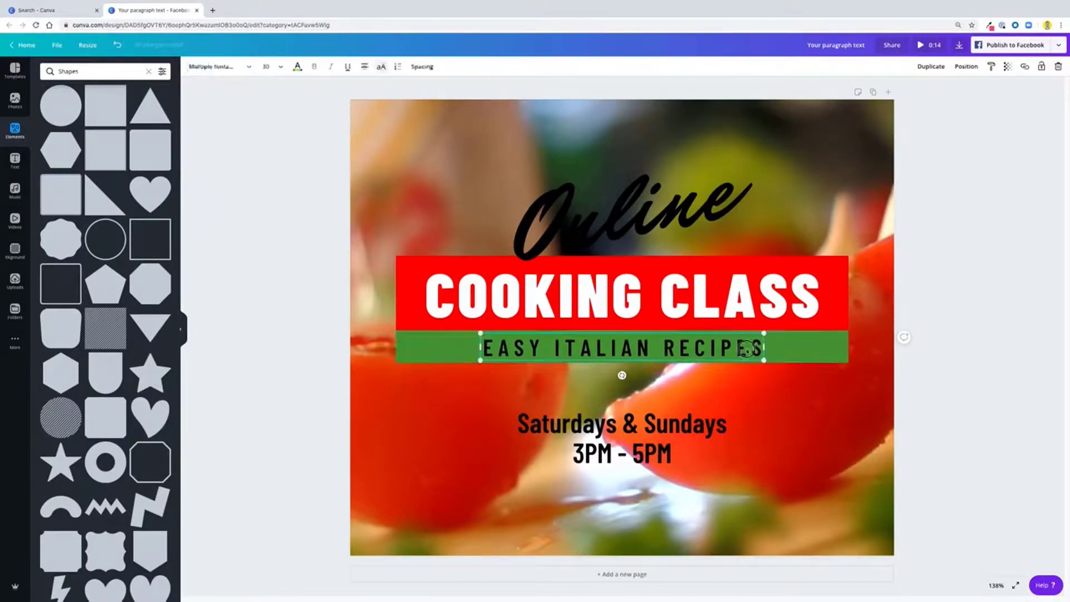
left_click(298, 68)
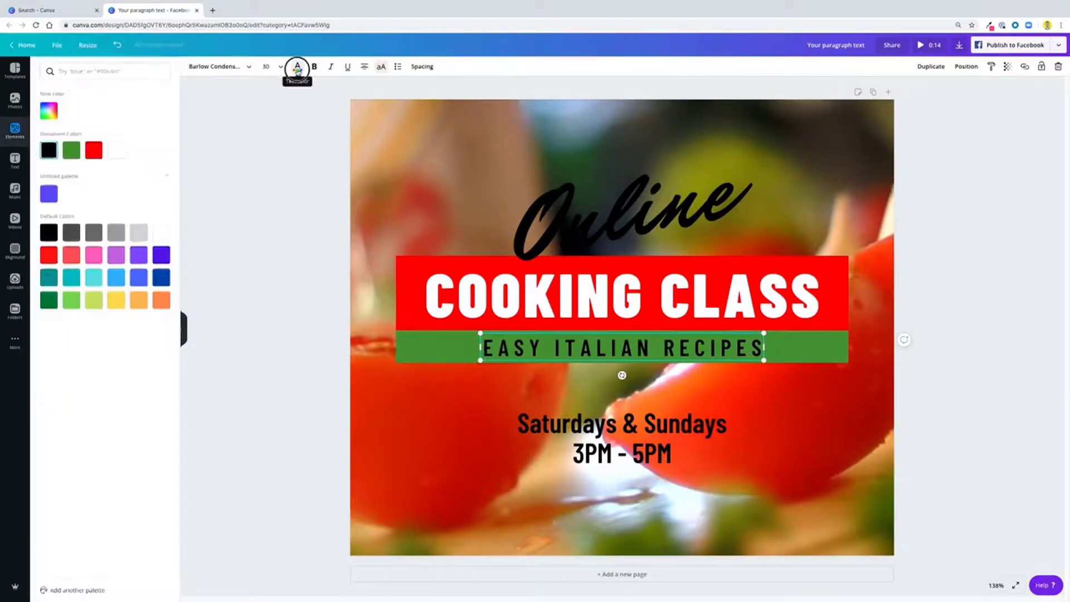
left_click(116, 151)
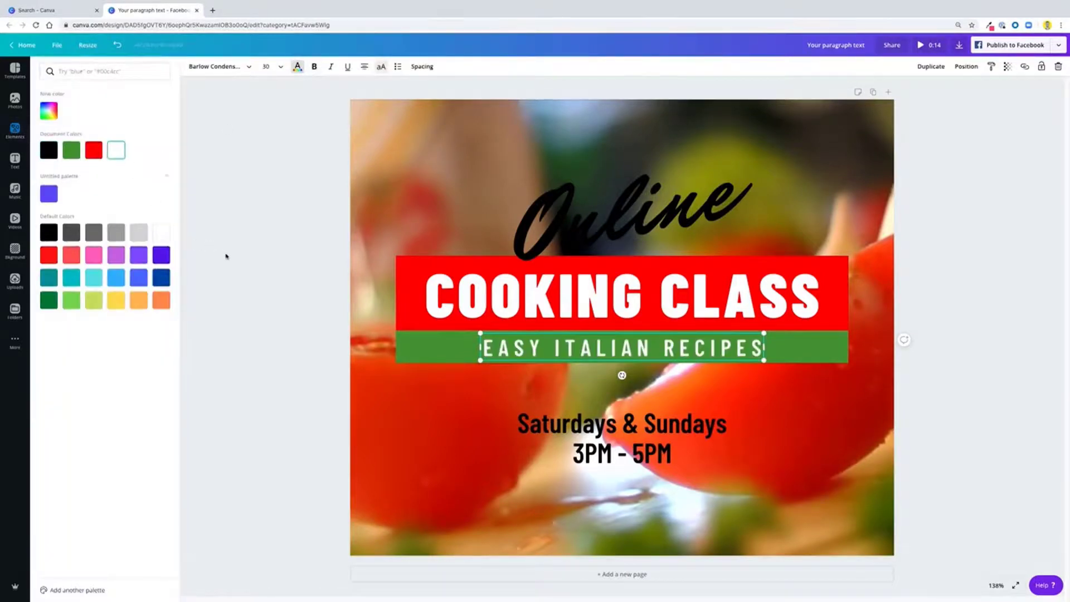
Make the "Saturdays & Sundays 3PM - 5PM" text white and move it slightly lower, keeping it horizontally centred.
left_click(588, 417)
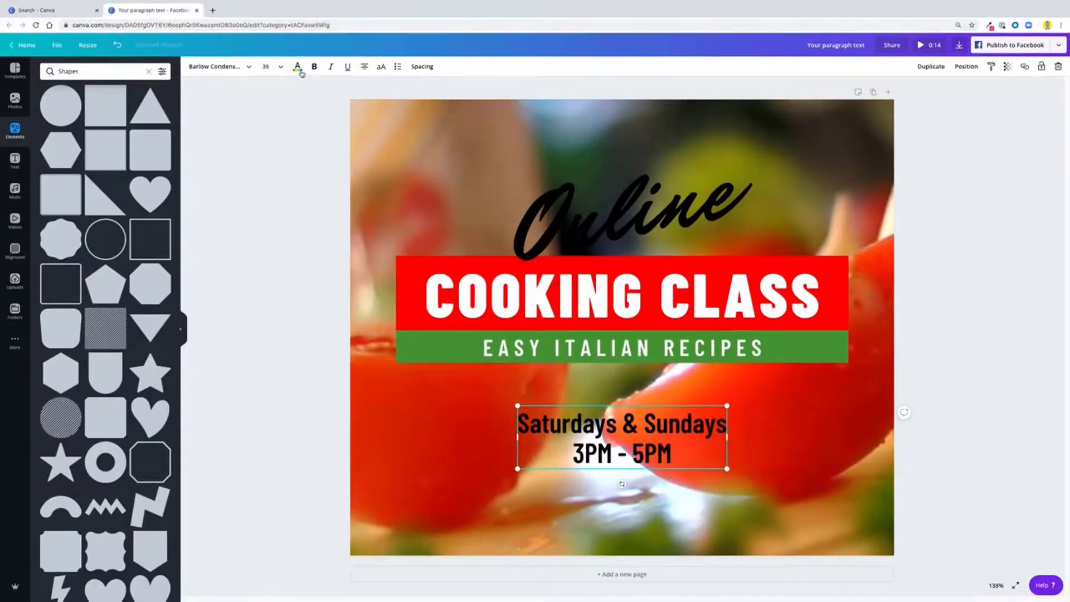
left_click(300, 72)
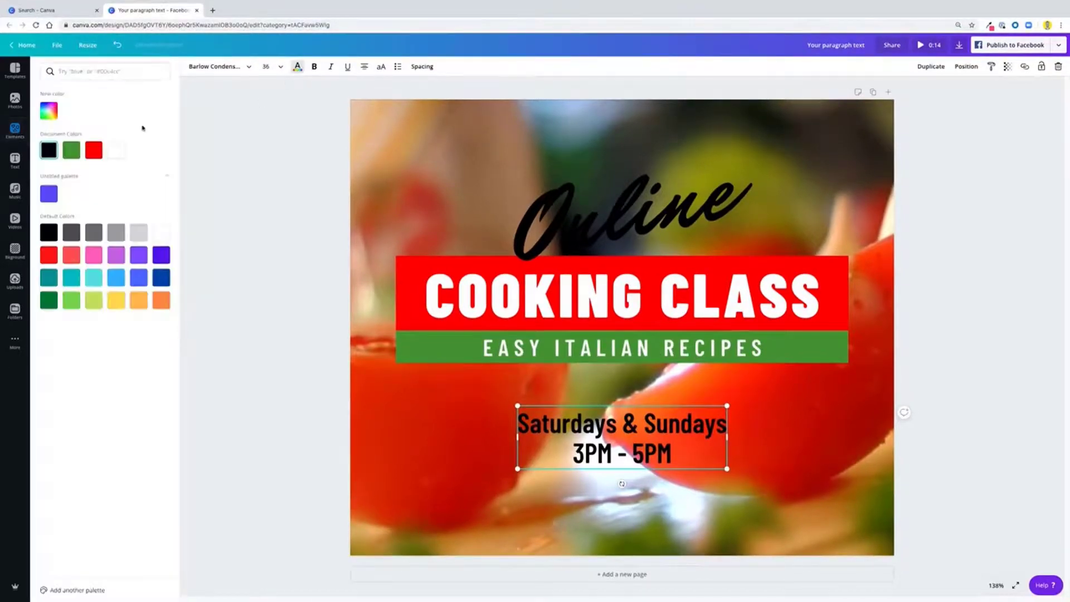
left_click(117, 150)
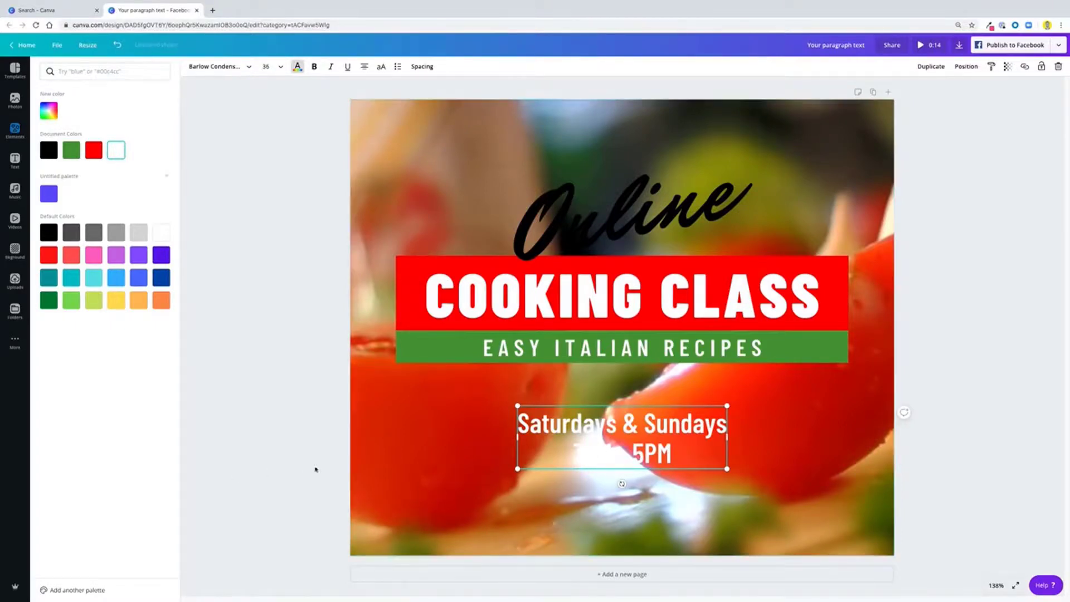
left_click(15, 131)
mouse_move(641, 457)
left_mouse_down()
mouse_move(641, 490)
mouse_move(640, 473)
left_mouse_up()
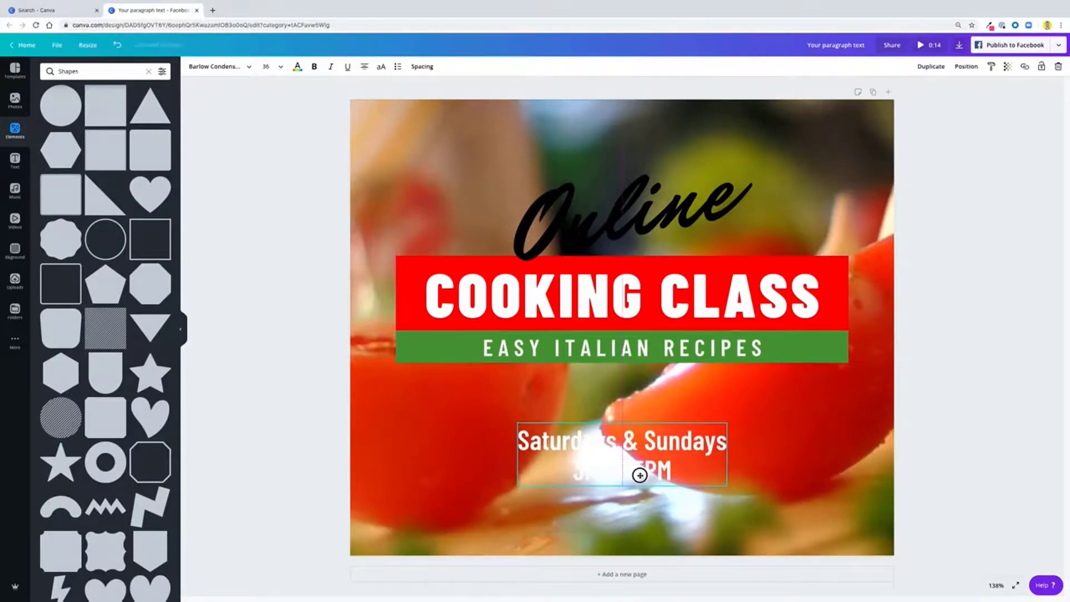
Play the background video to examine the text's legibility over the moving footage, and select the "Online" text.
left_click(444, 442)
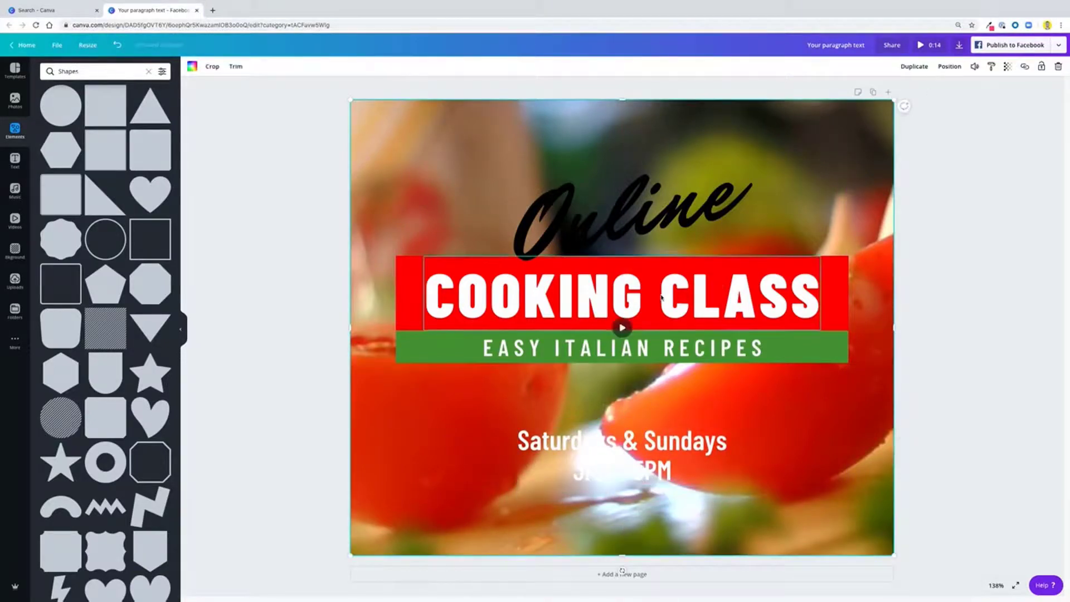
left_click(622, 329)
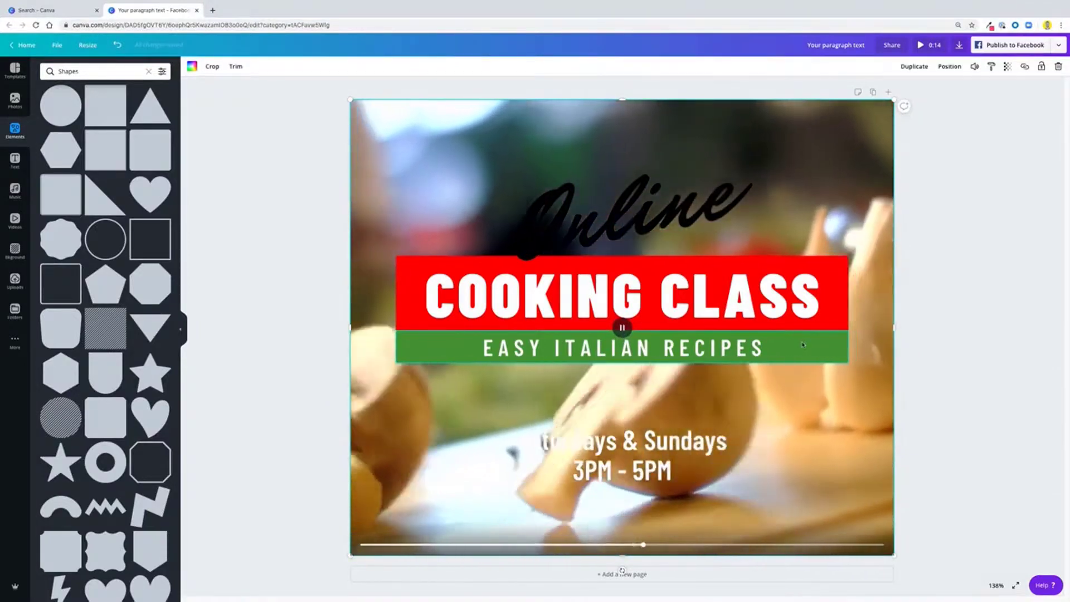
left_click(306, 257)
key("Tab")
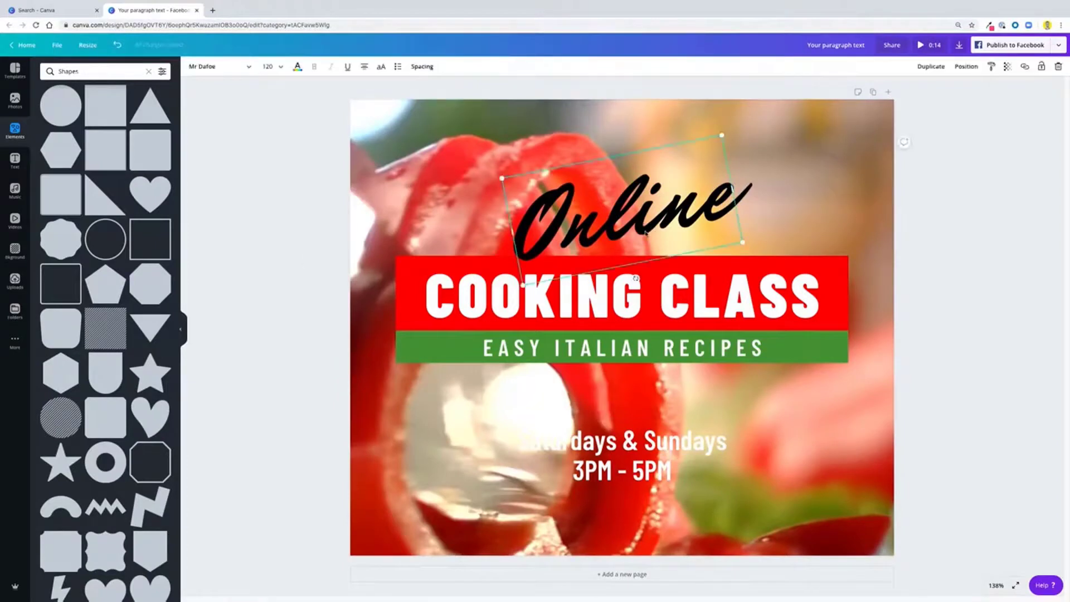
Set the "Online" text colour to white.
left_click(296, 67)
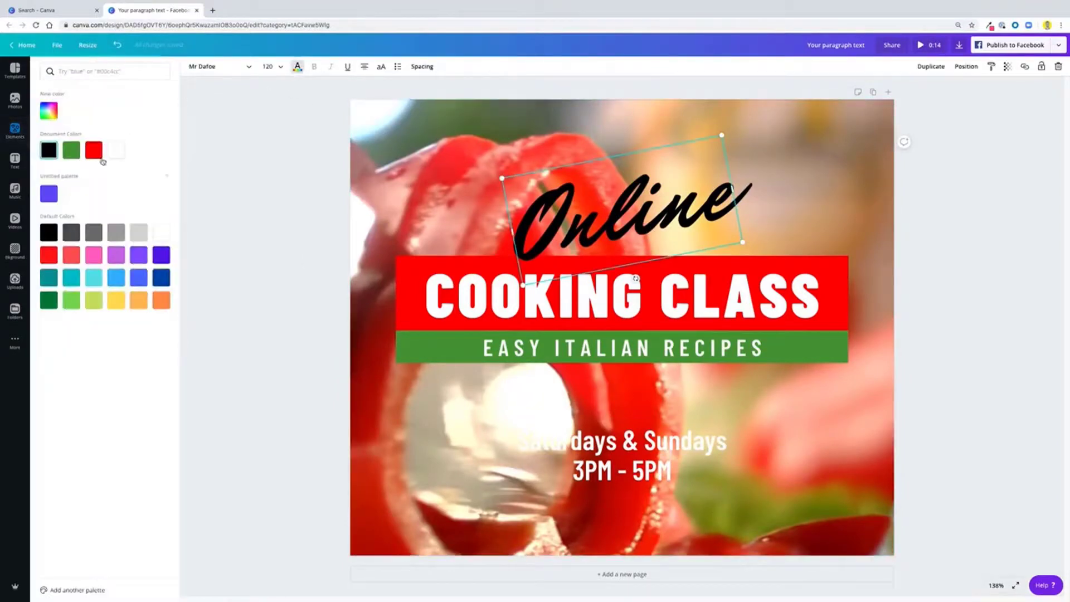
left_click(116, 150)
left_click(273, 211)
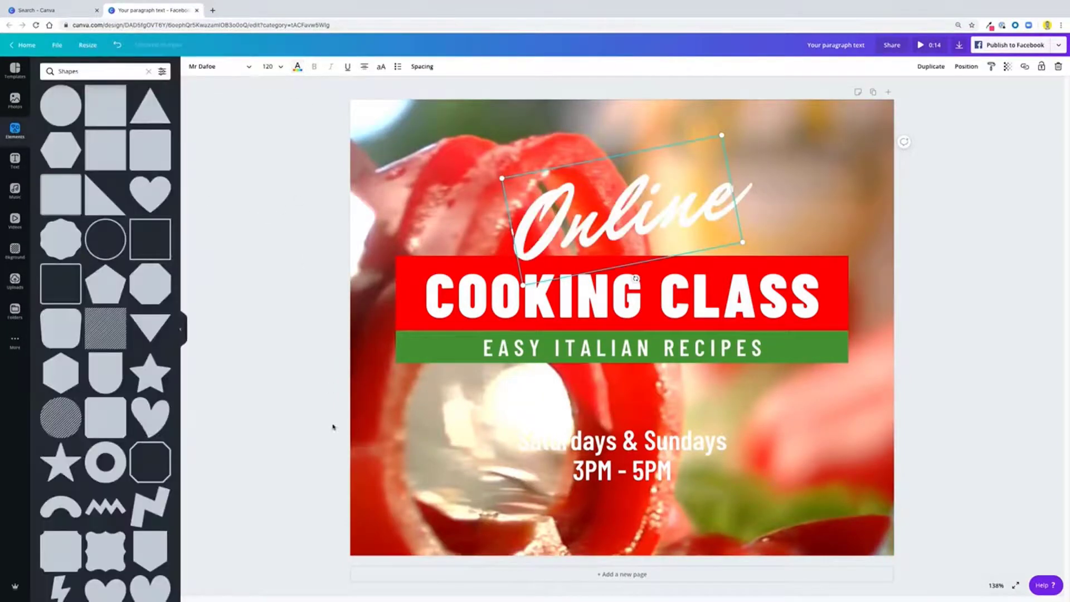
Play the background video to examine how legible the white text is over the moving footage.
left_click(397, 166)
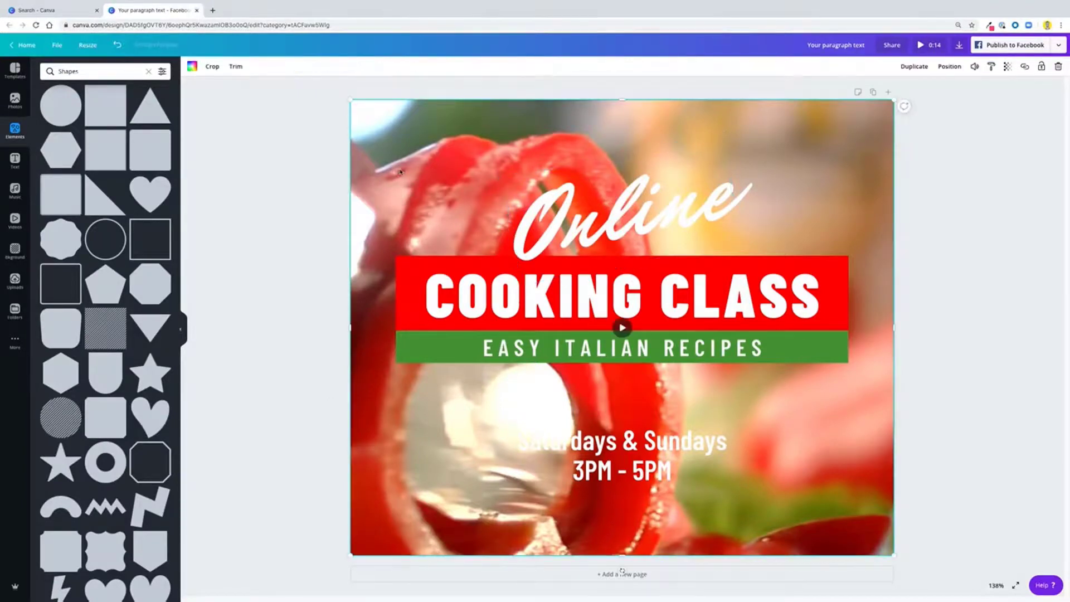
left_click(623, 329)
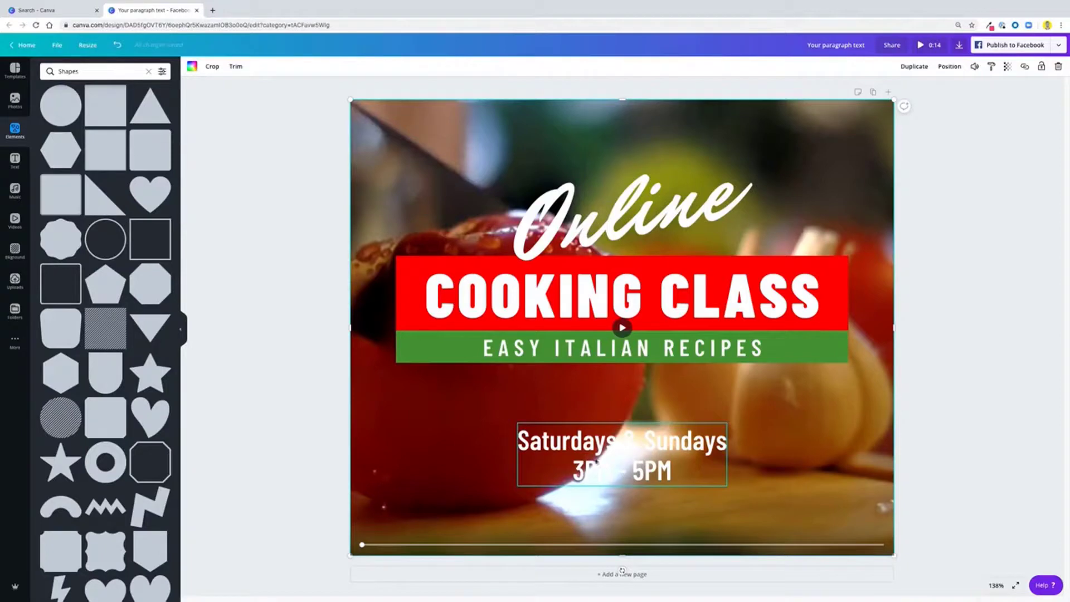
left_click(243, 286)
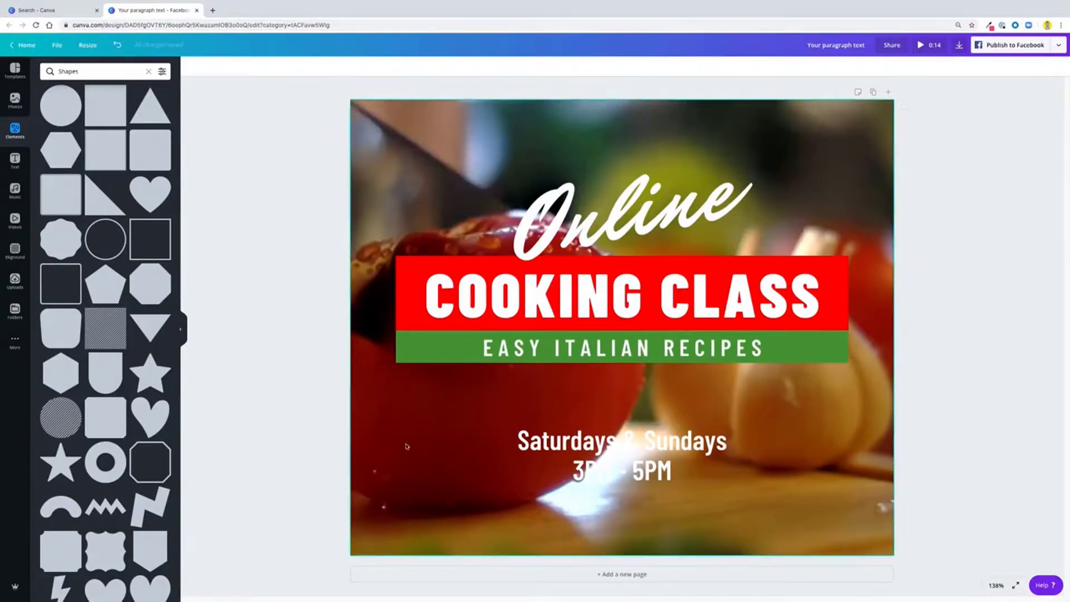
Add a square shape behind the text and stretch it to cover the entire canvas.
left_click(592, 551)
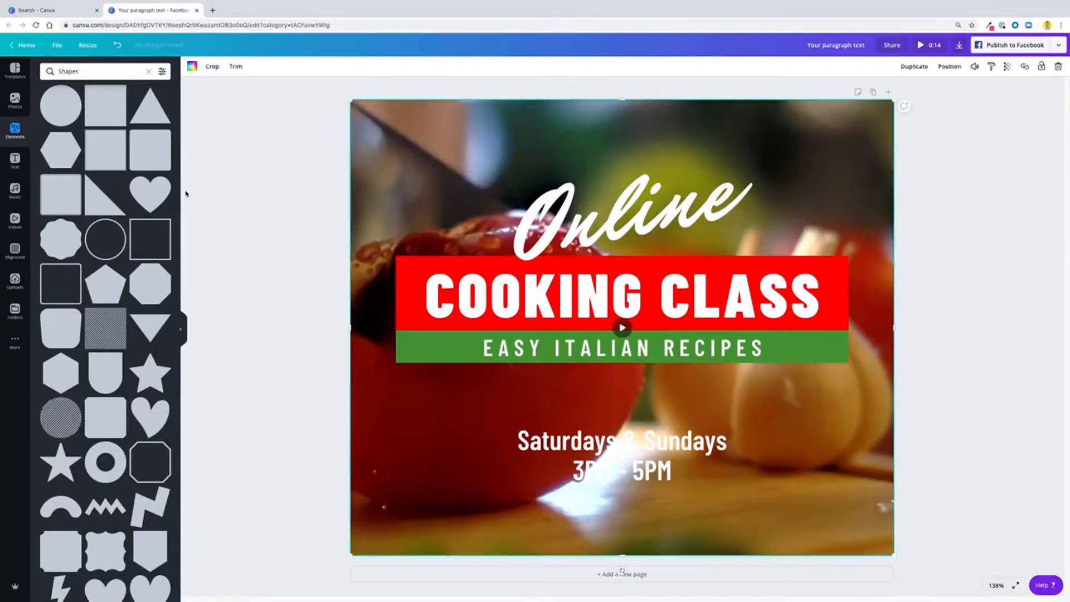
left_click(107, 114)
left_click_drag(494, 199, 352, 163)
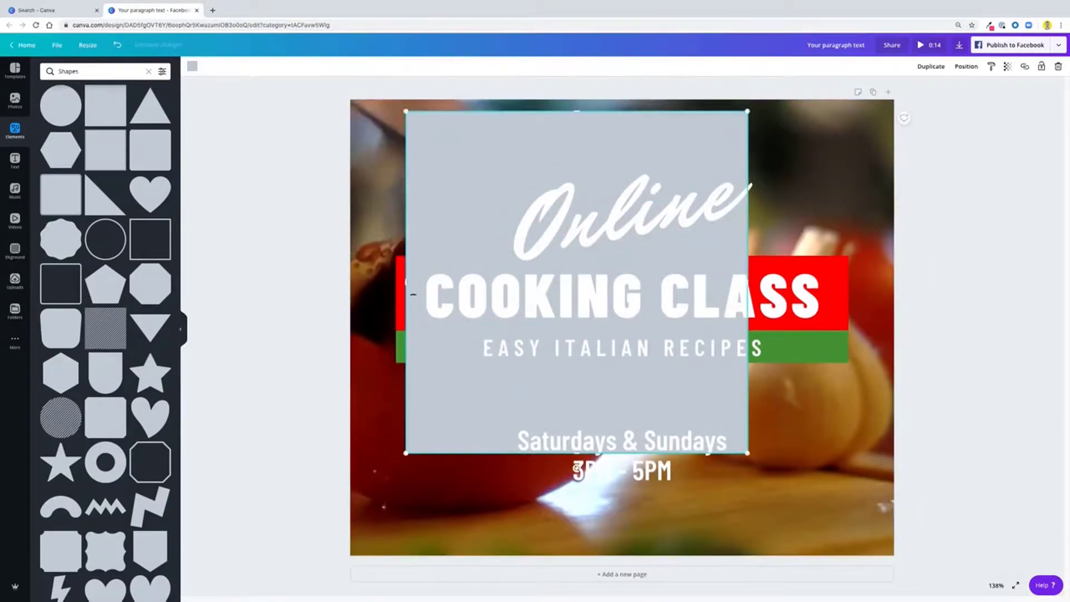
left_click_drag(408, 285, 351, 284)
left_click_drag(550, 110, 554, 100)
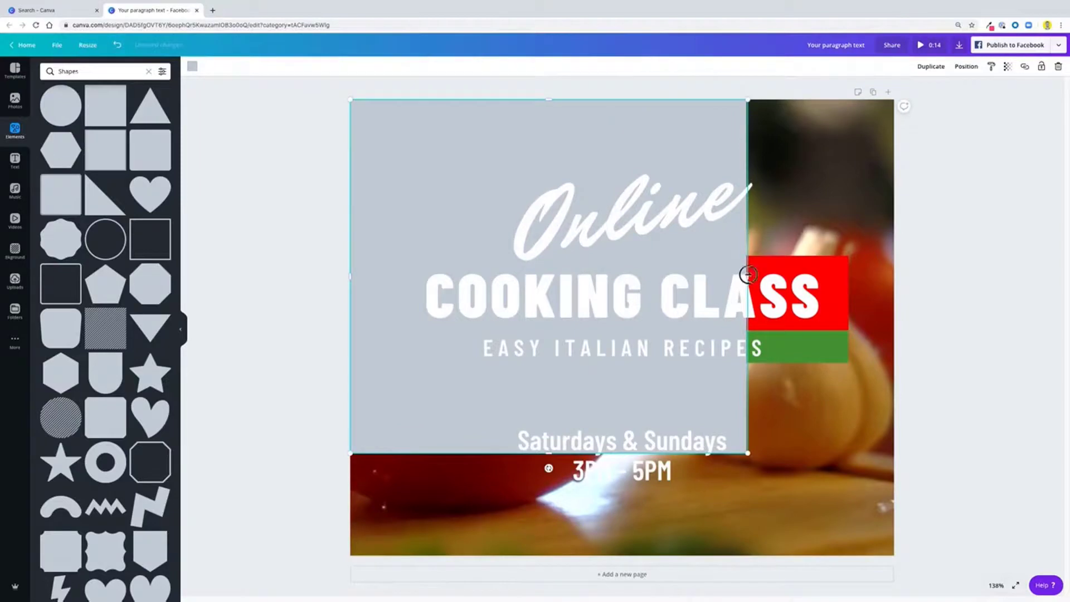
left_click_drag(744, 273, 894, 274)
left_click_drag(626, 454, 617, 556)
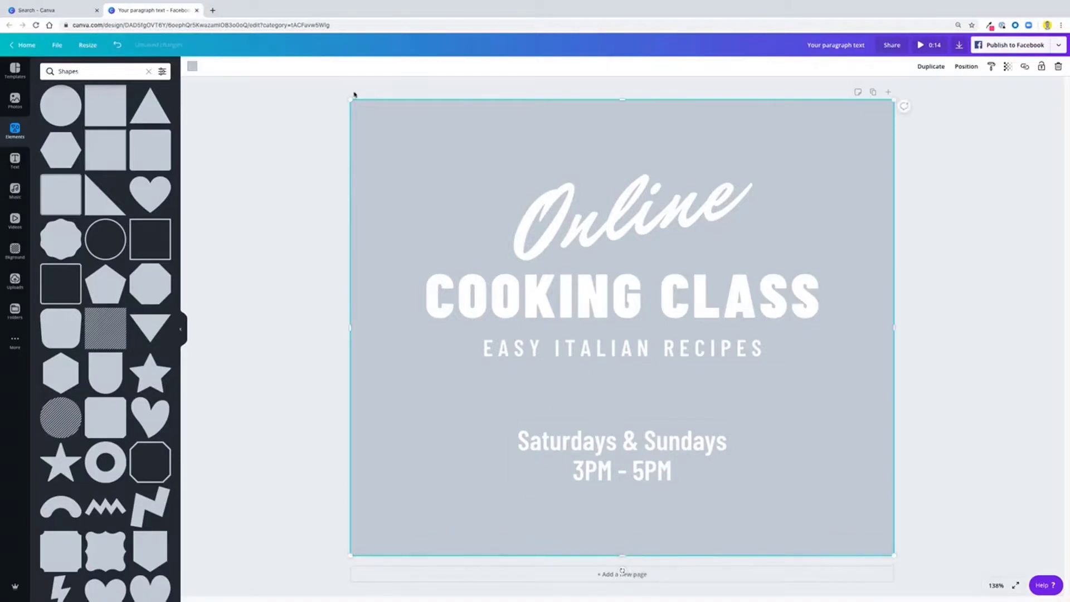
Colour the full-canvas square black and set its transparency to 10.
left_click(192, 67)
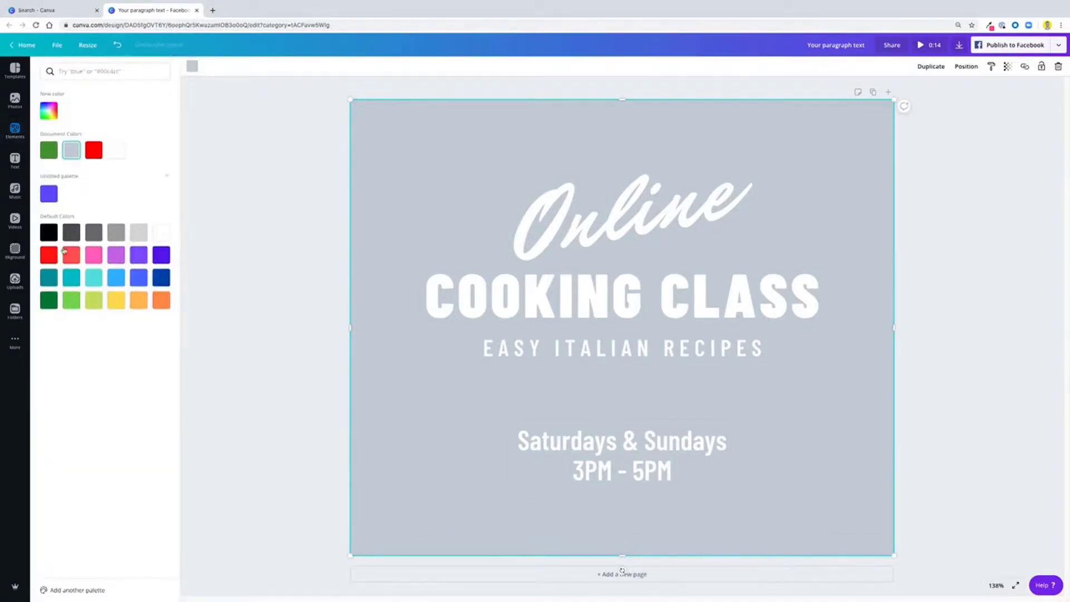
left_click(49, 232)
left_click(1008, 67)
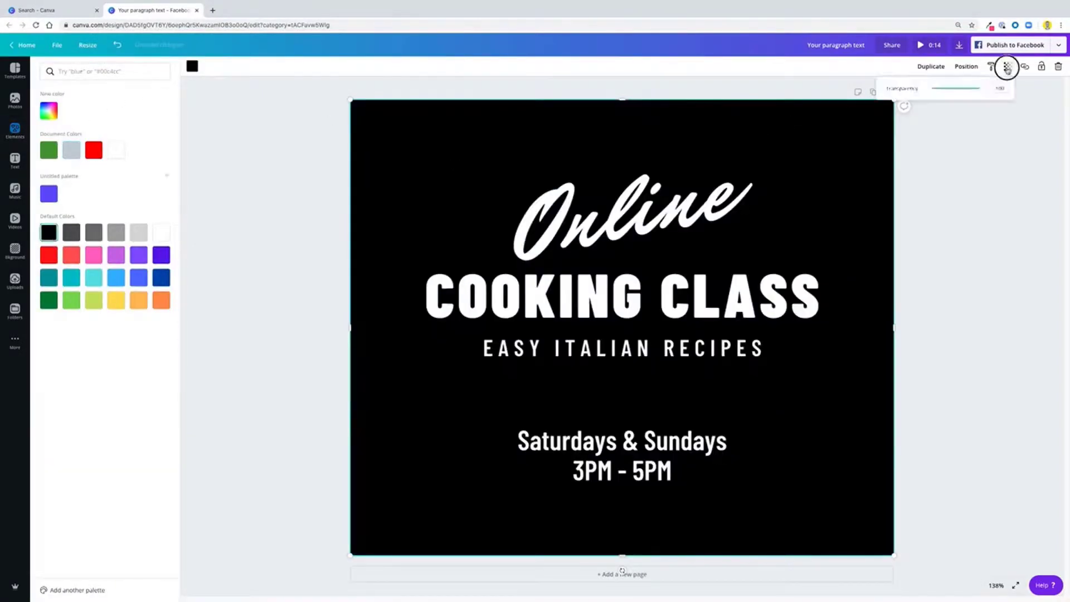
left_click_drag(982, 88, 935, 96)
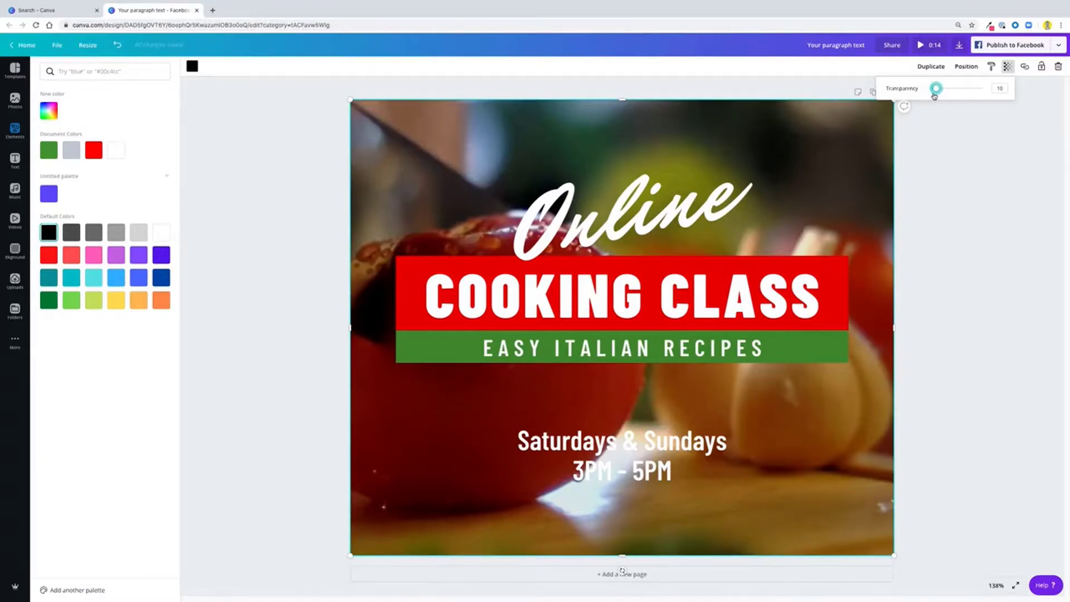
left_click(939, 146)
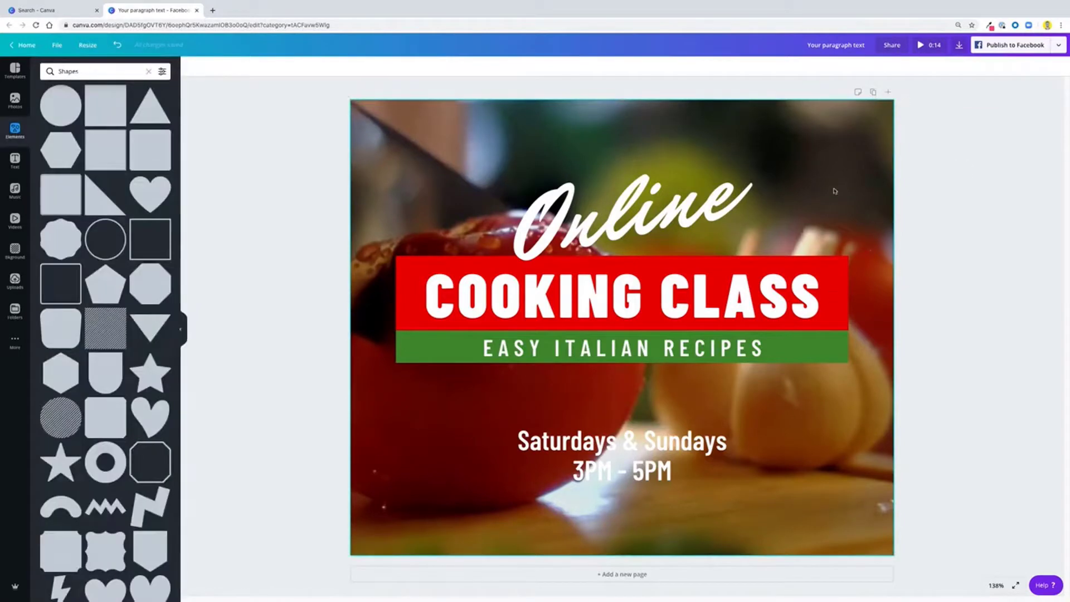
Preview the design and extend the black overlay's upper edge slightly beyond the canvas.
left_click(921, 47)
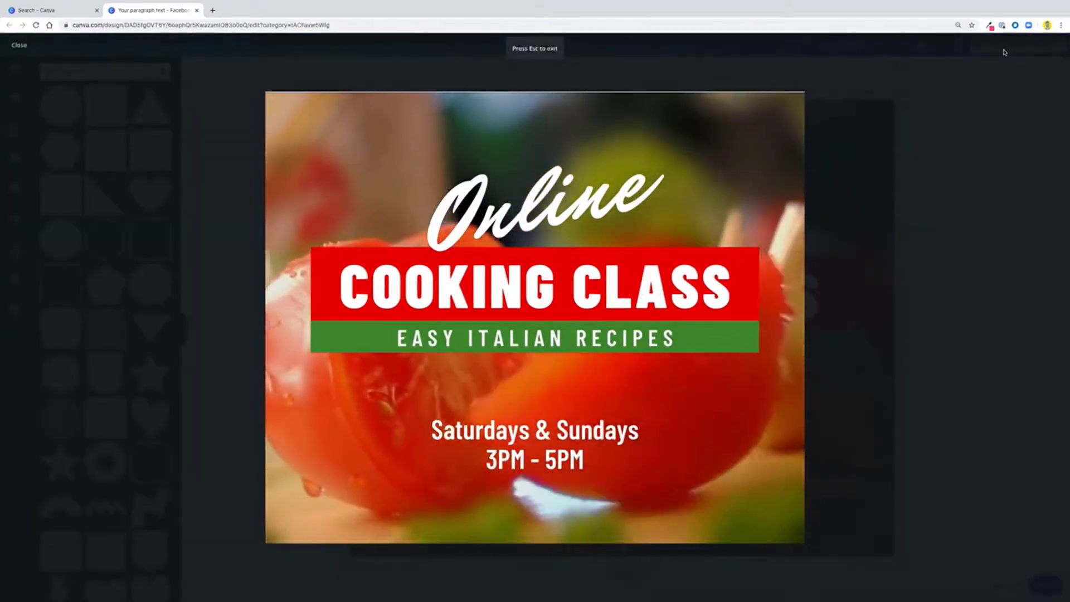
left_click(17, 46)
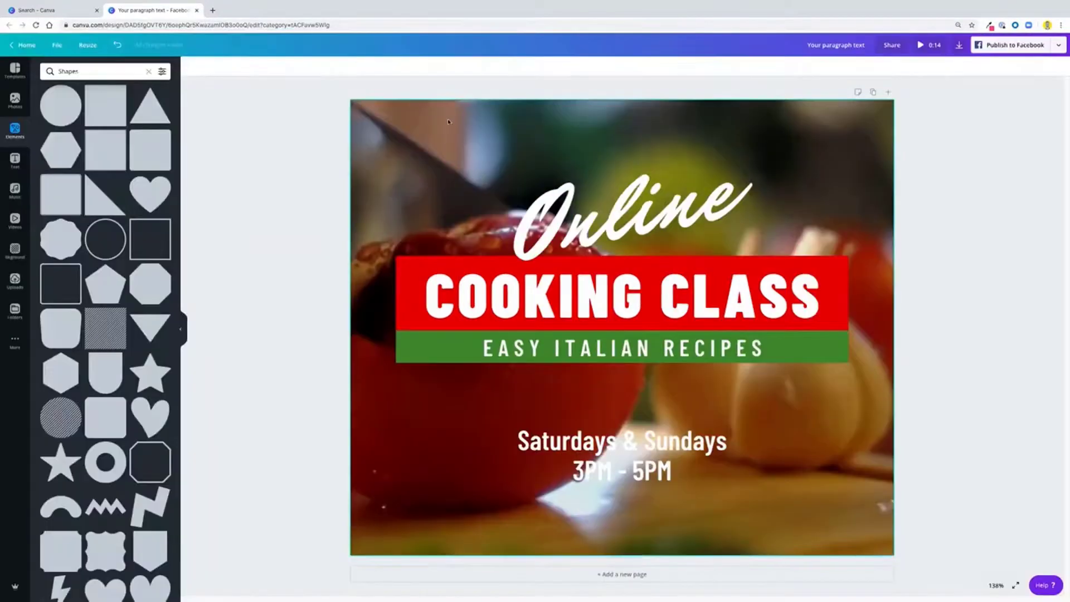
left_click_drag(621, 100, 623, 97)
left_click(946, 226)
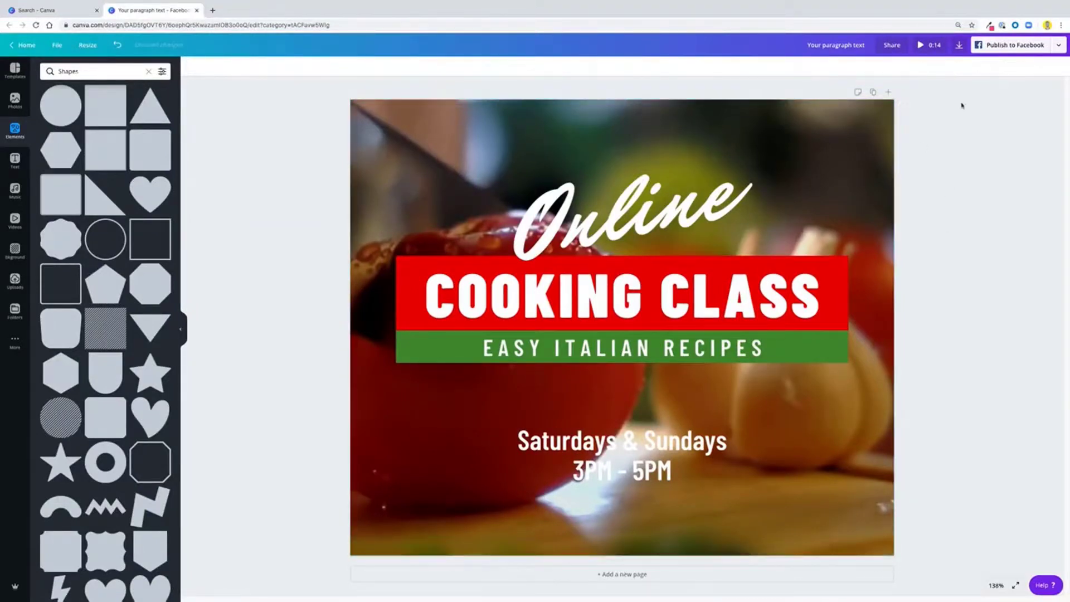
Preview the whole design again to examine the text's legibility with the dark overlay, and close the preview.
left_click(920, 45)
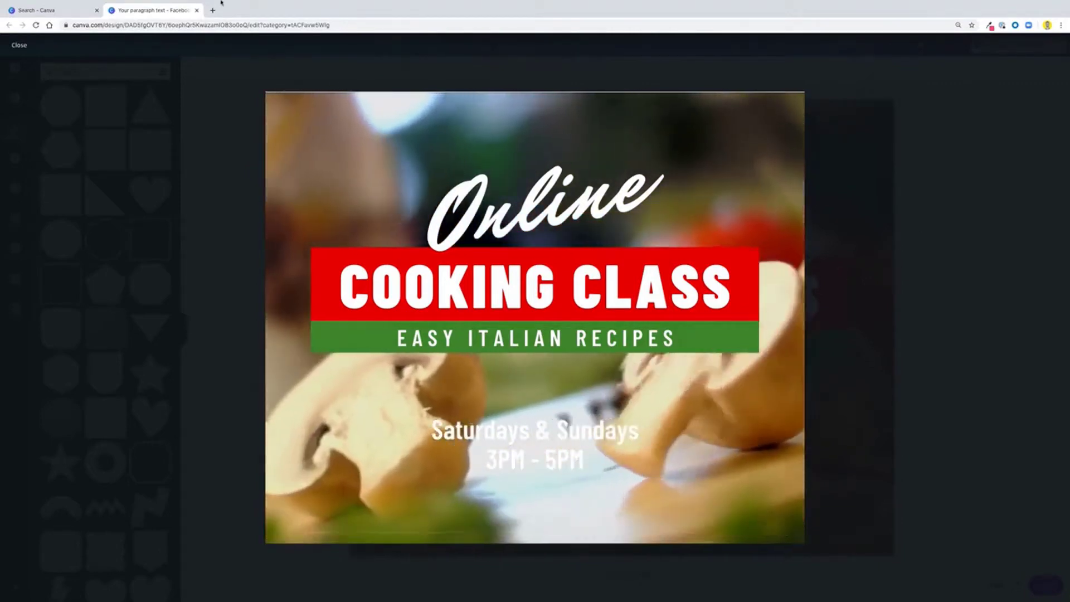
mouse_move(5, 21)
left_click(19, 45)
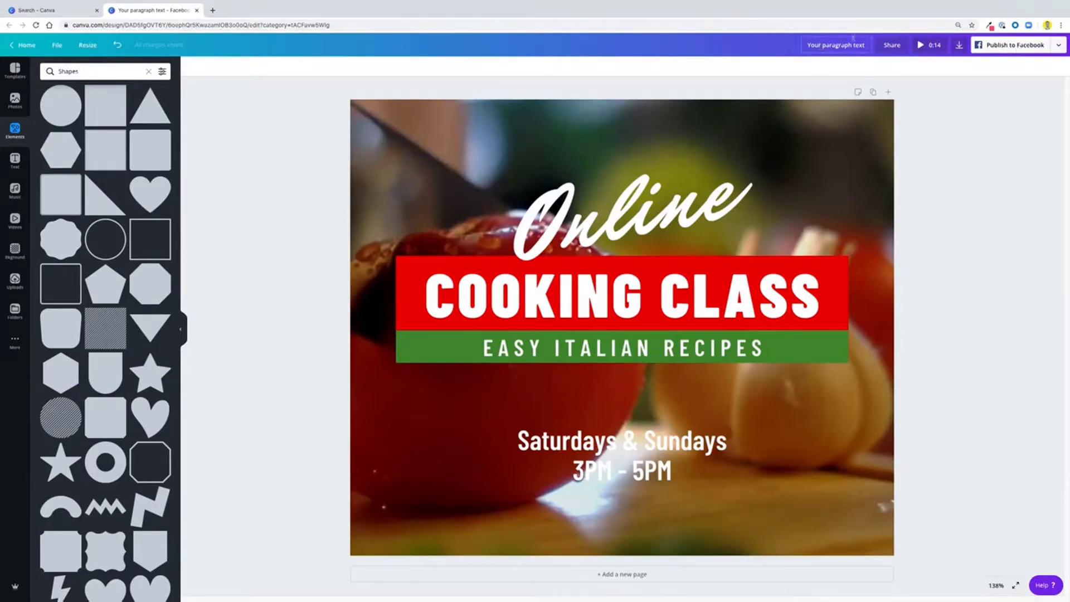
Download the finished design with the Video file type.
left_click(960, 45)
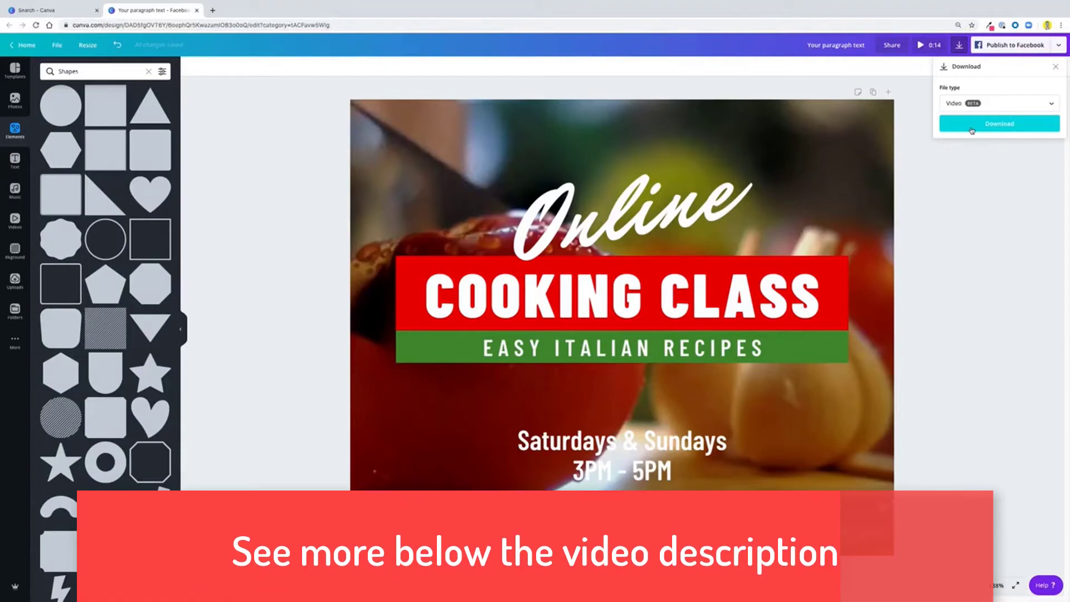
left_click(972, 131)
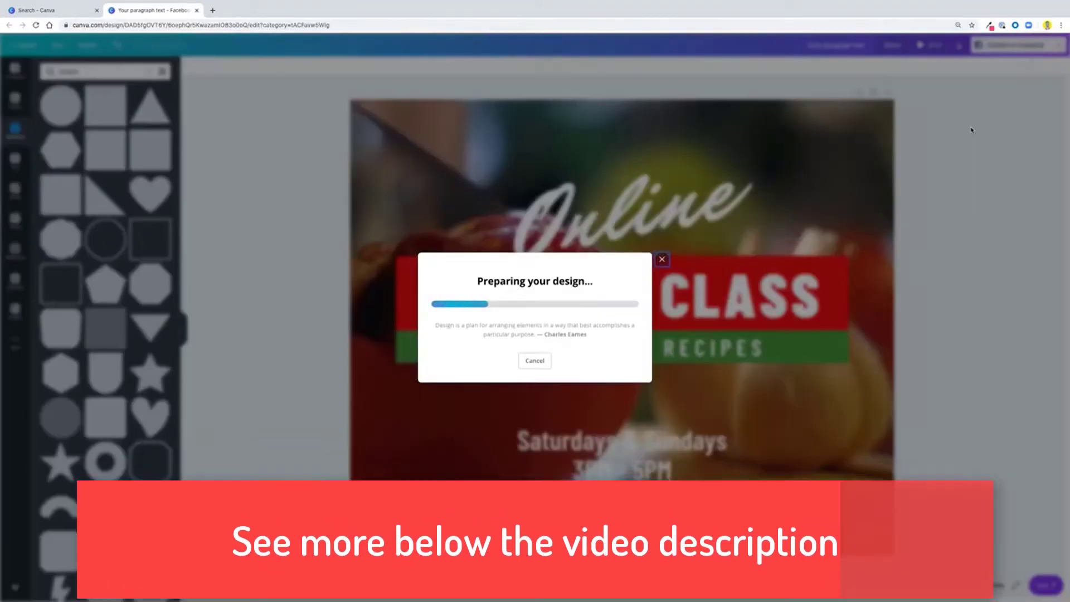